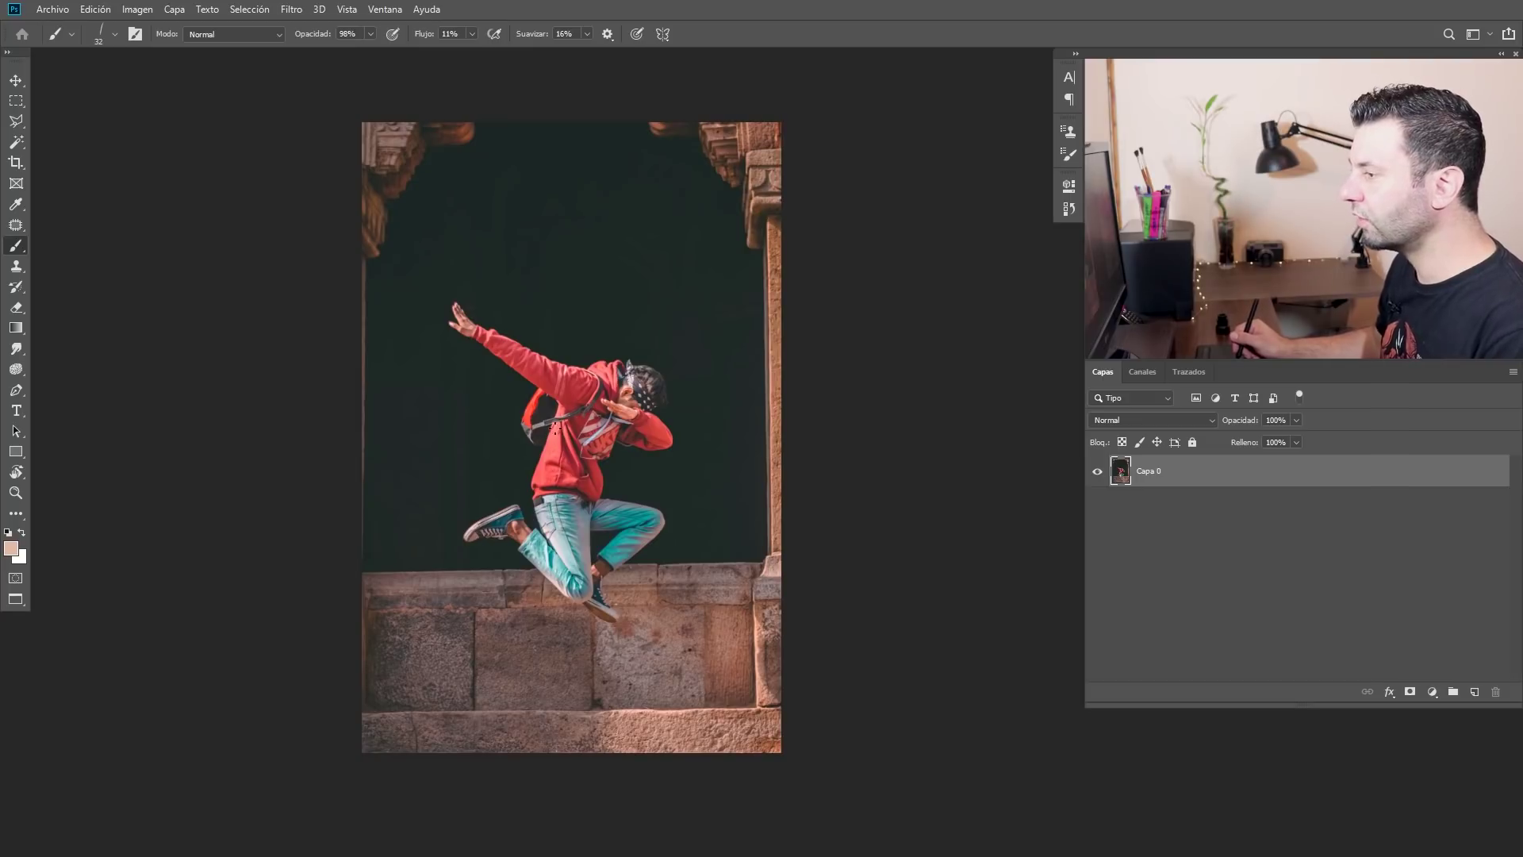
- Select the jumping boy with Select Subject (Seleccionar sujeto) from the Magic Wand options
scroll(514, 450, down, 1)
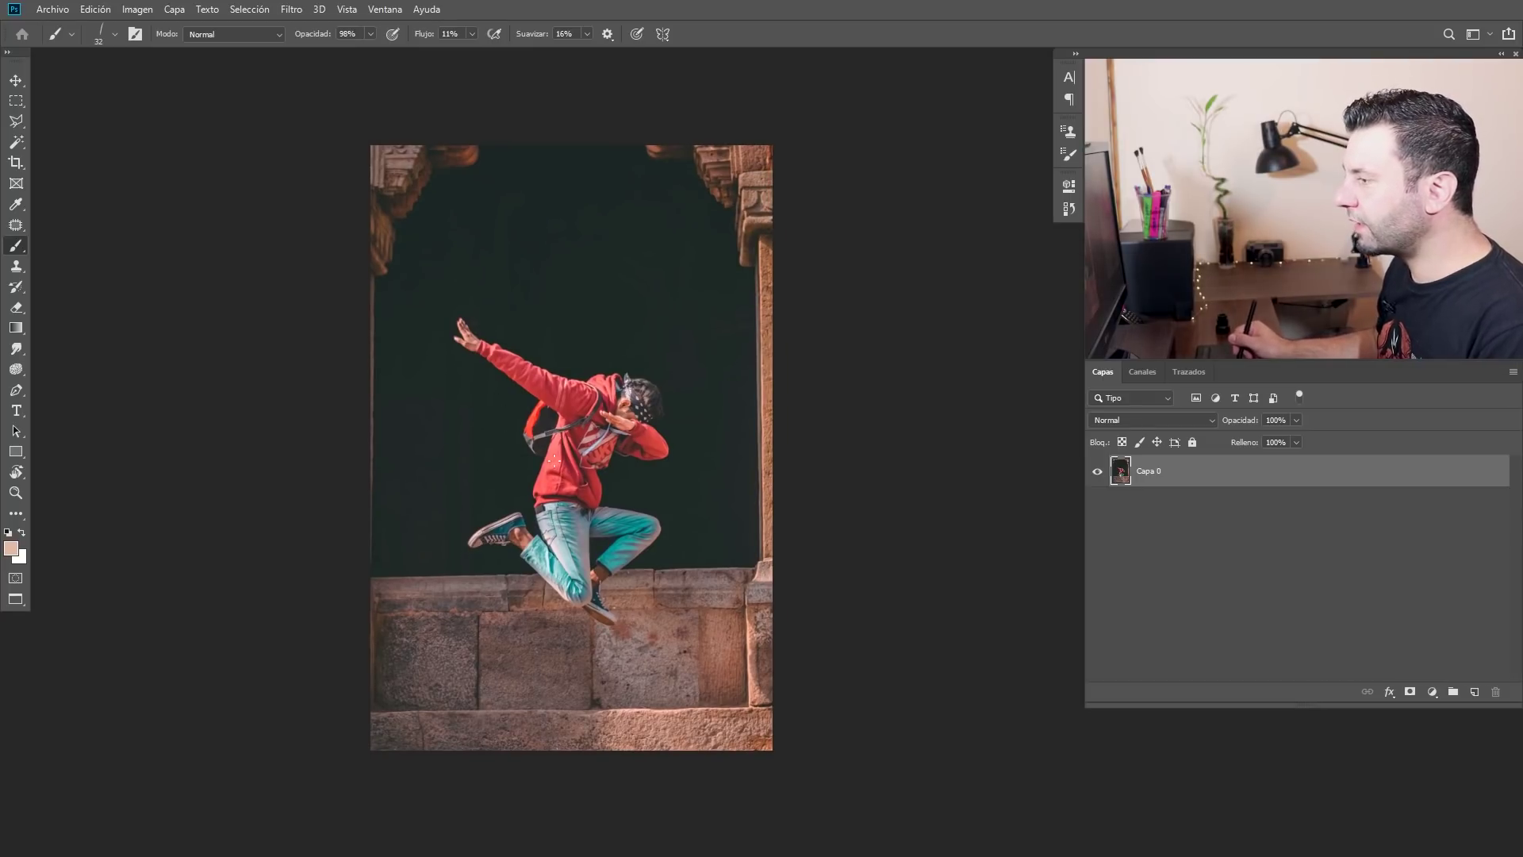
scroll(551, 418, up, 3)
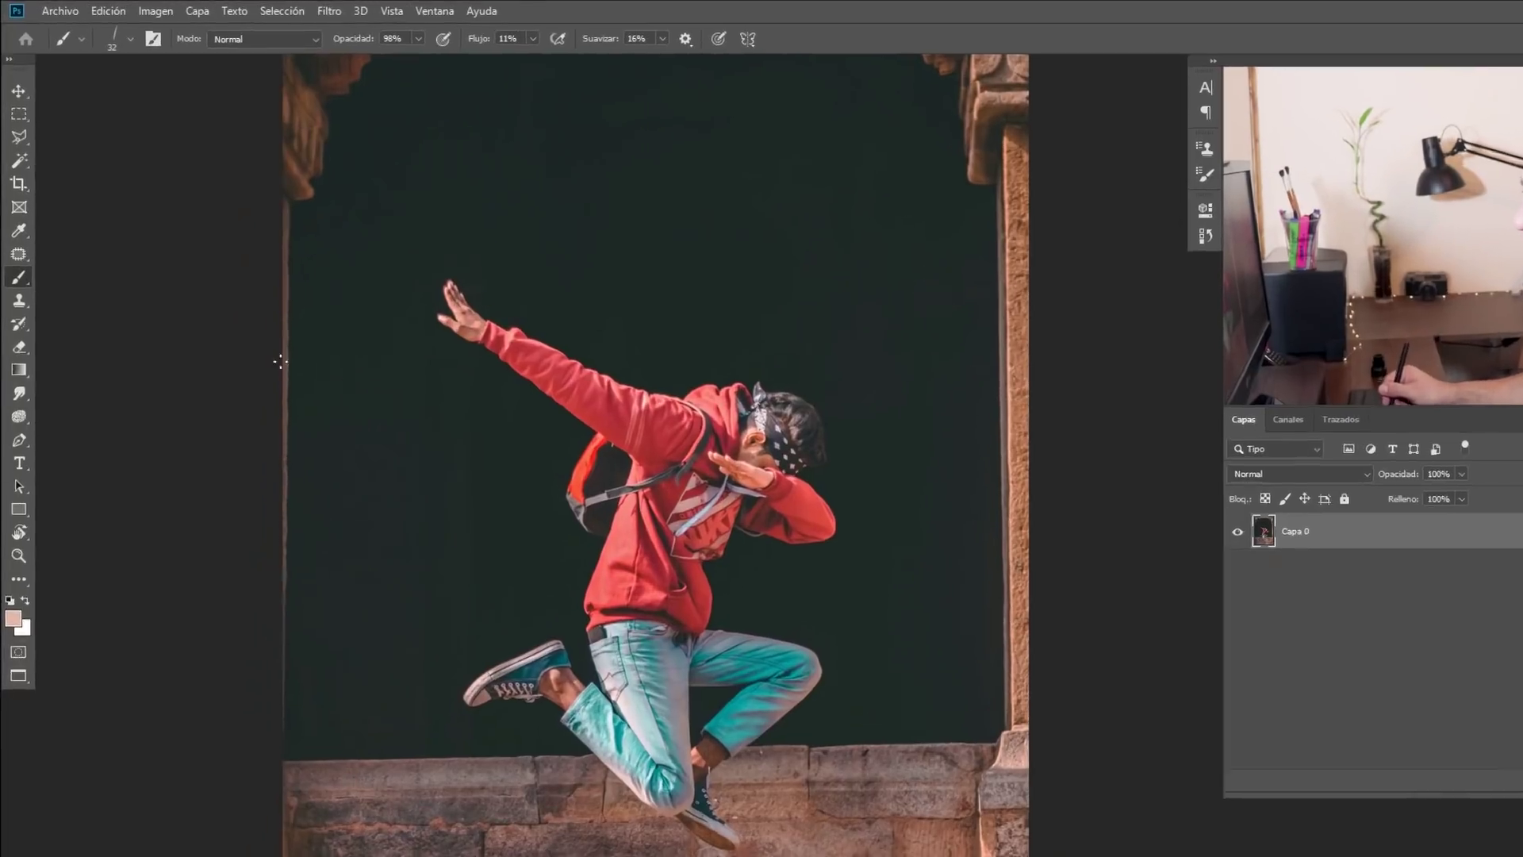
click(10, 142)
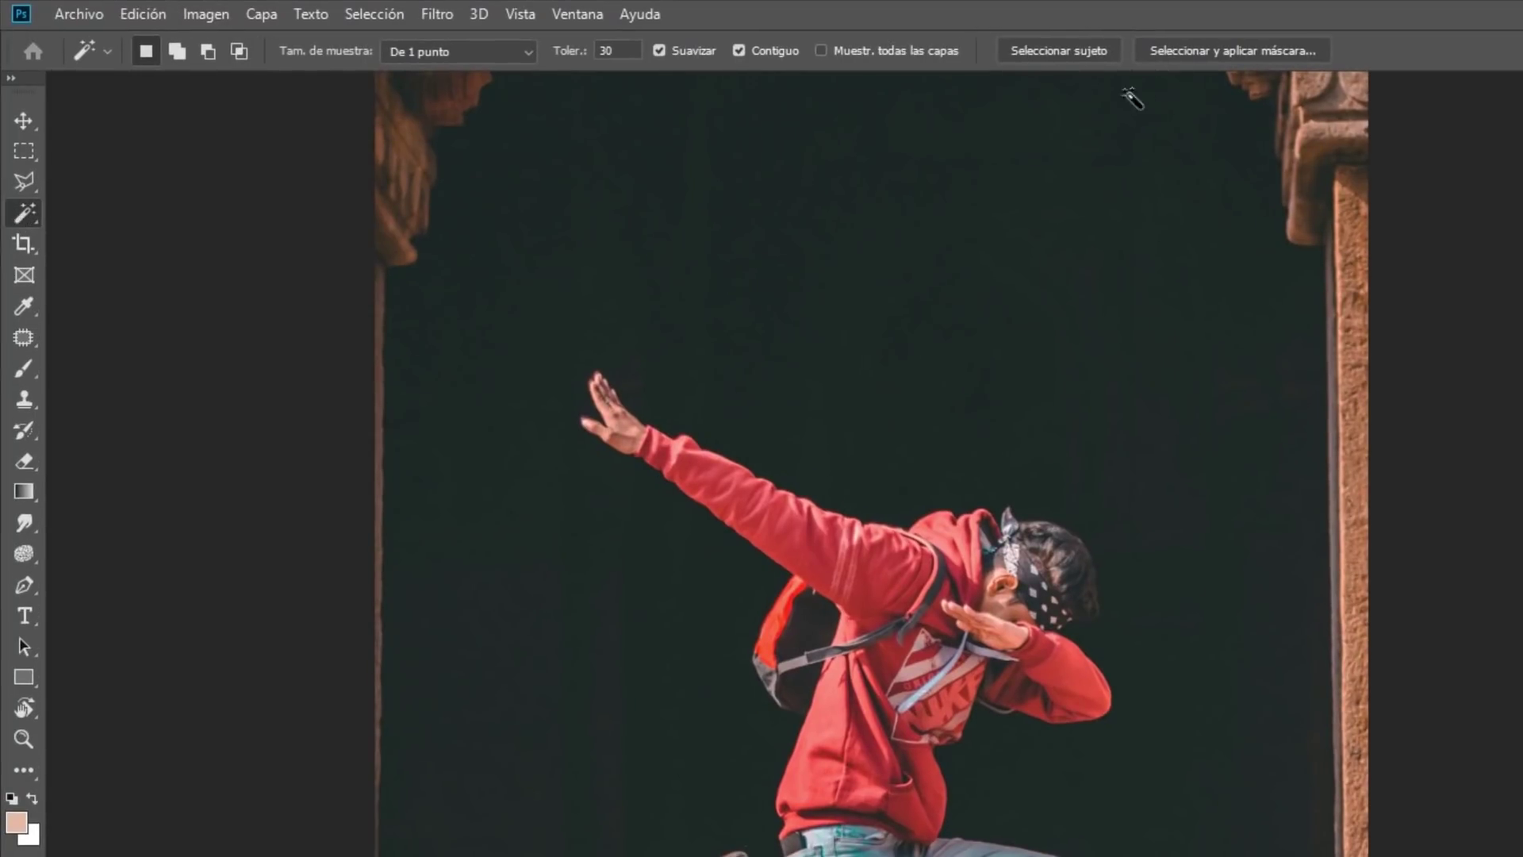
click(1076, 58)
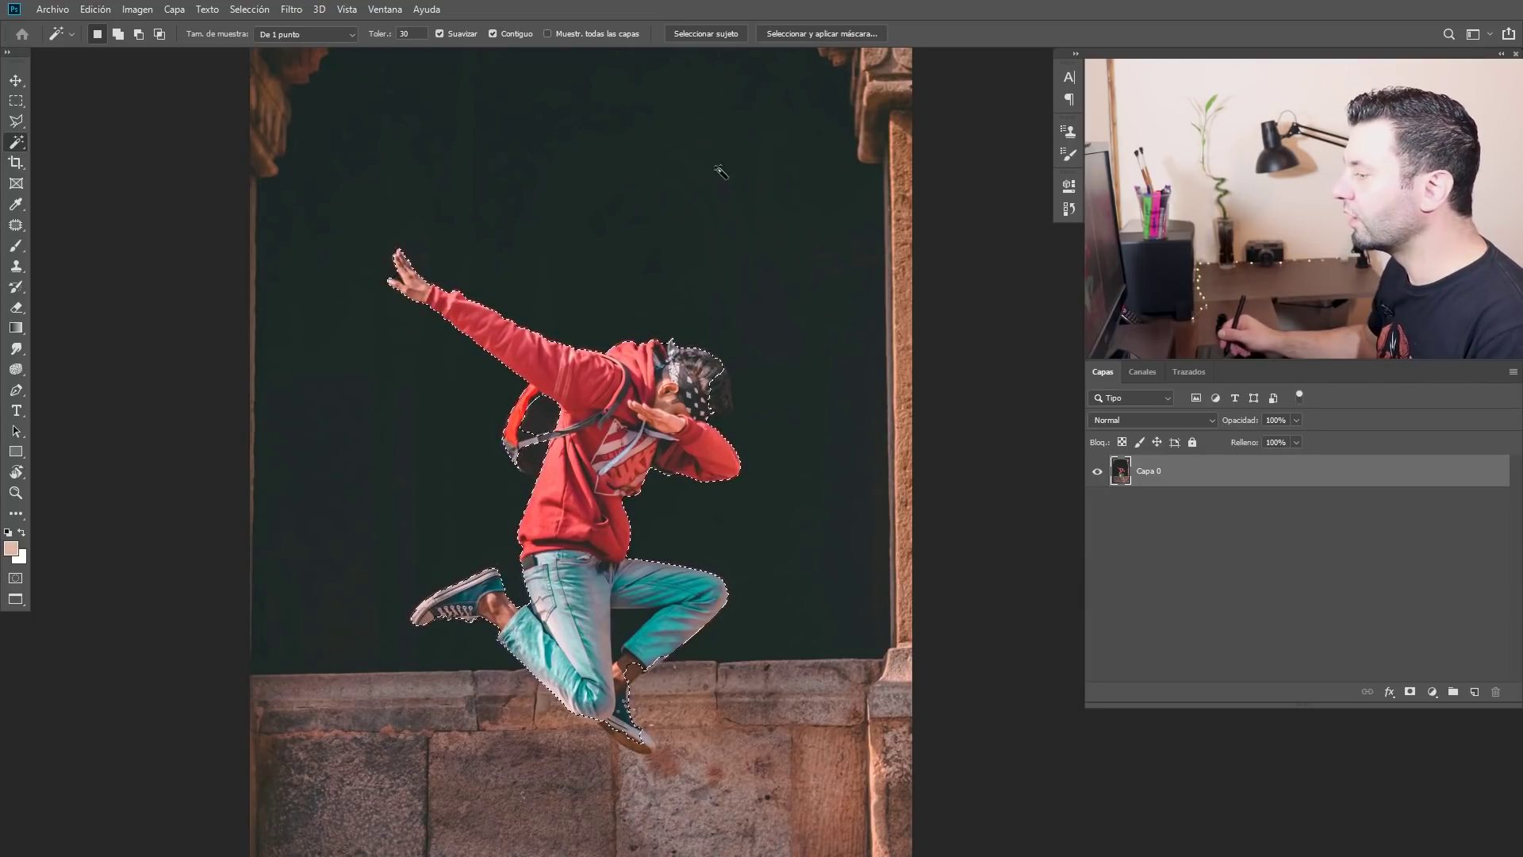
- Fit the photo in the view and open Select and Mask for the boy's selection
scroll(607, 680, up, 2)
scroll(607, 680, up, 2)
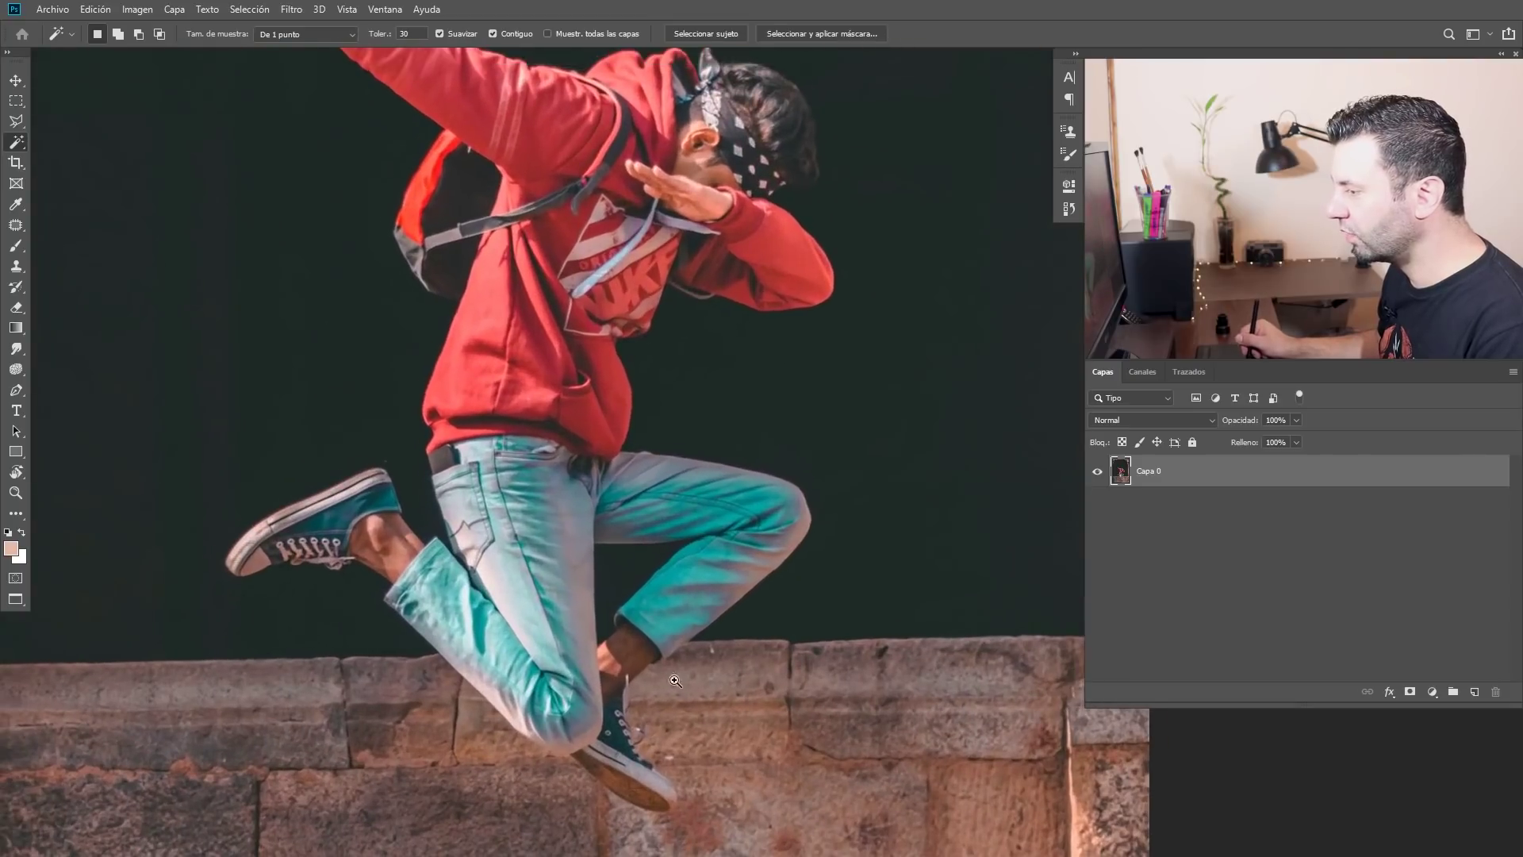
key(ctrl+0)
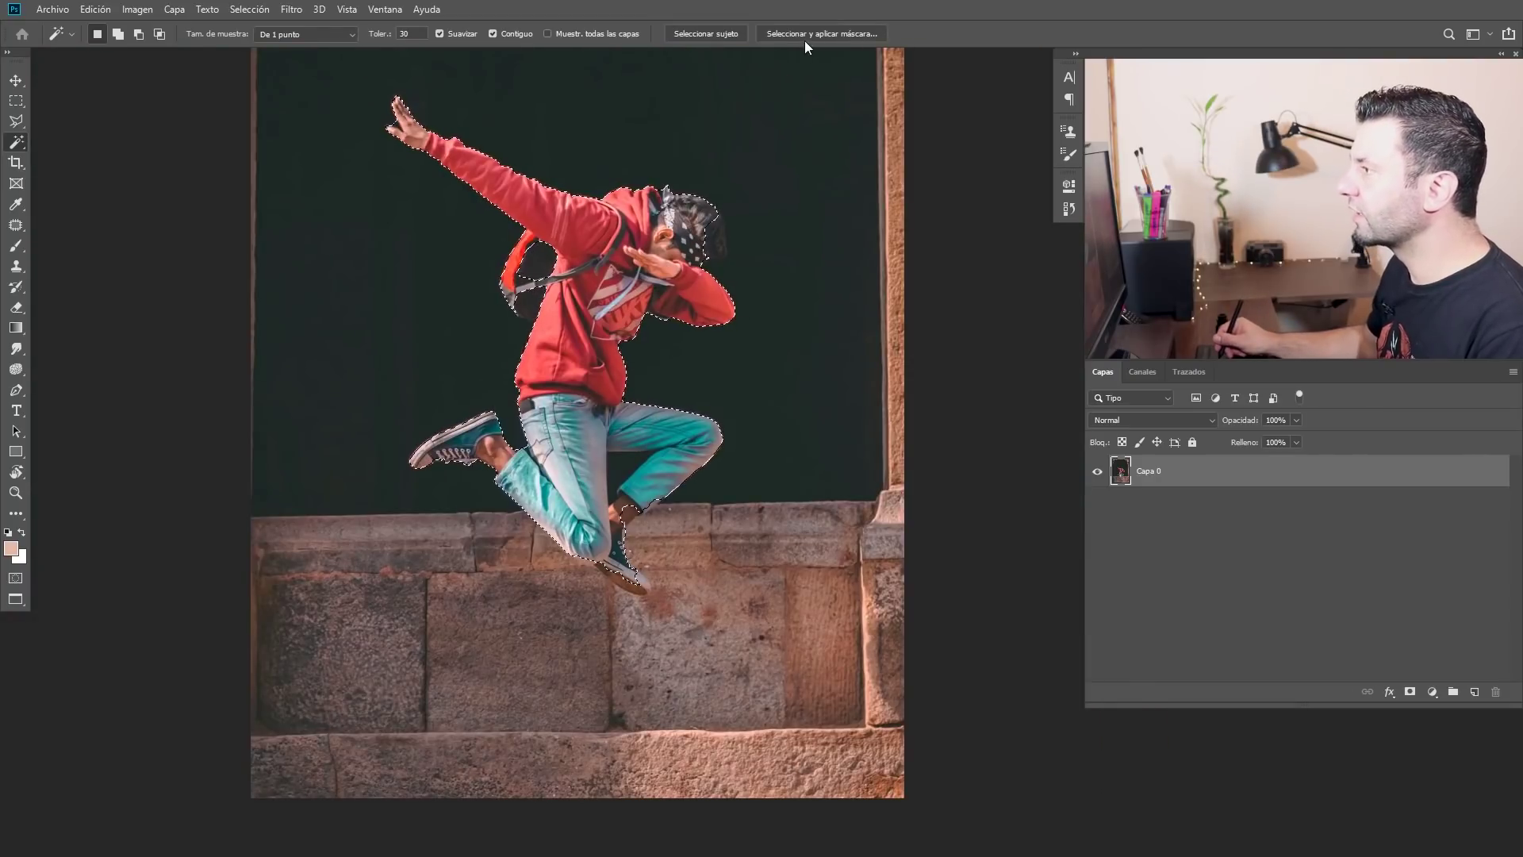
click(811, 35)
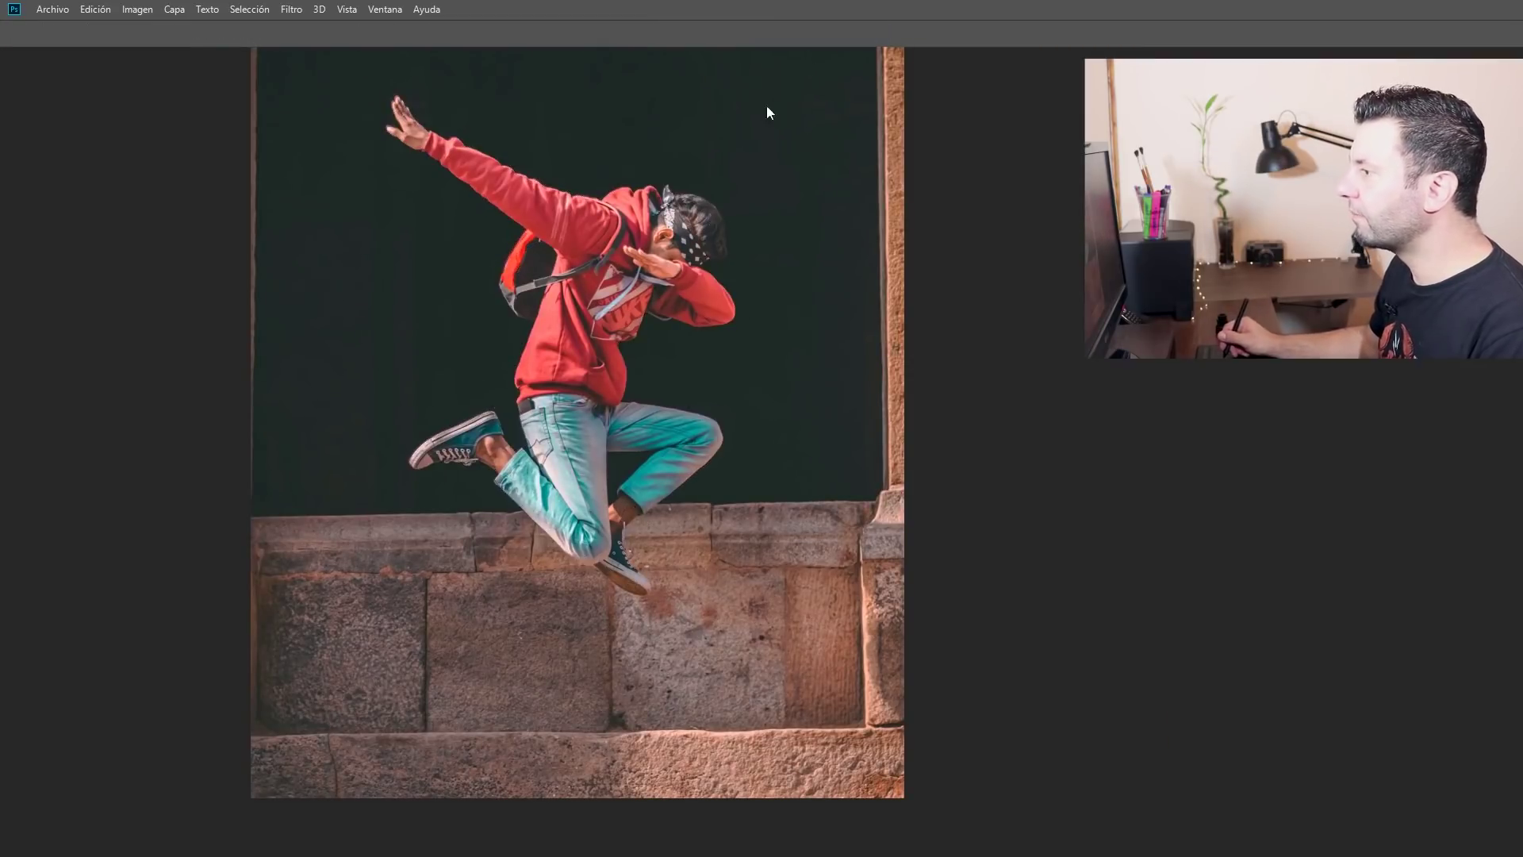
scroll(649, 504, up, 3)
- Brush the shoe soles and ankle skin into the selection with a ~47 px brush
scroll(648, 504, down, 1)
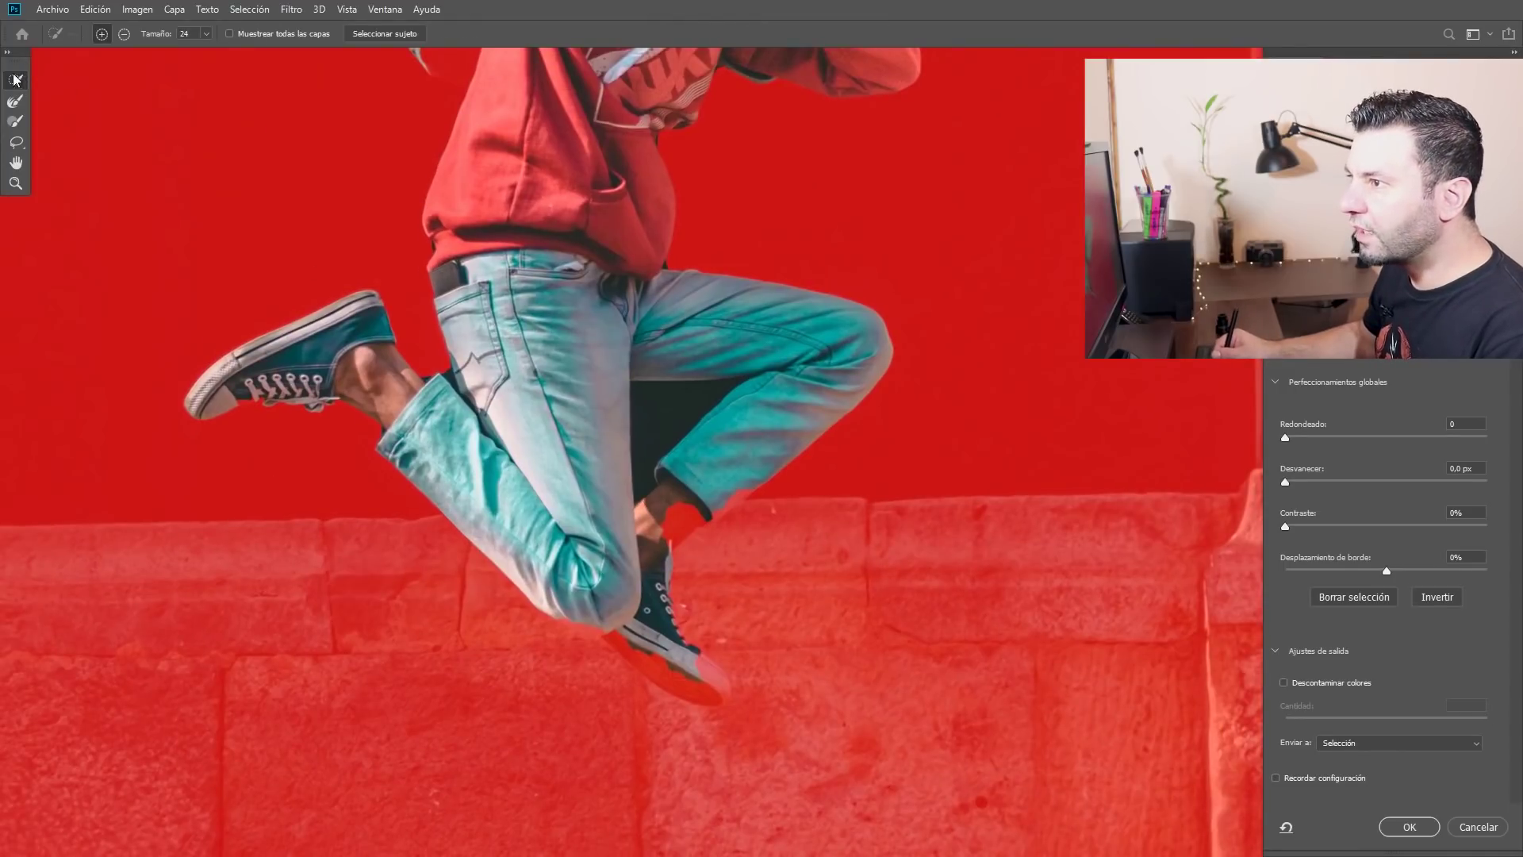
scroll(572, 595, up, 2)
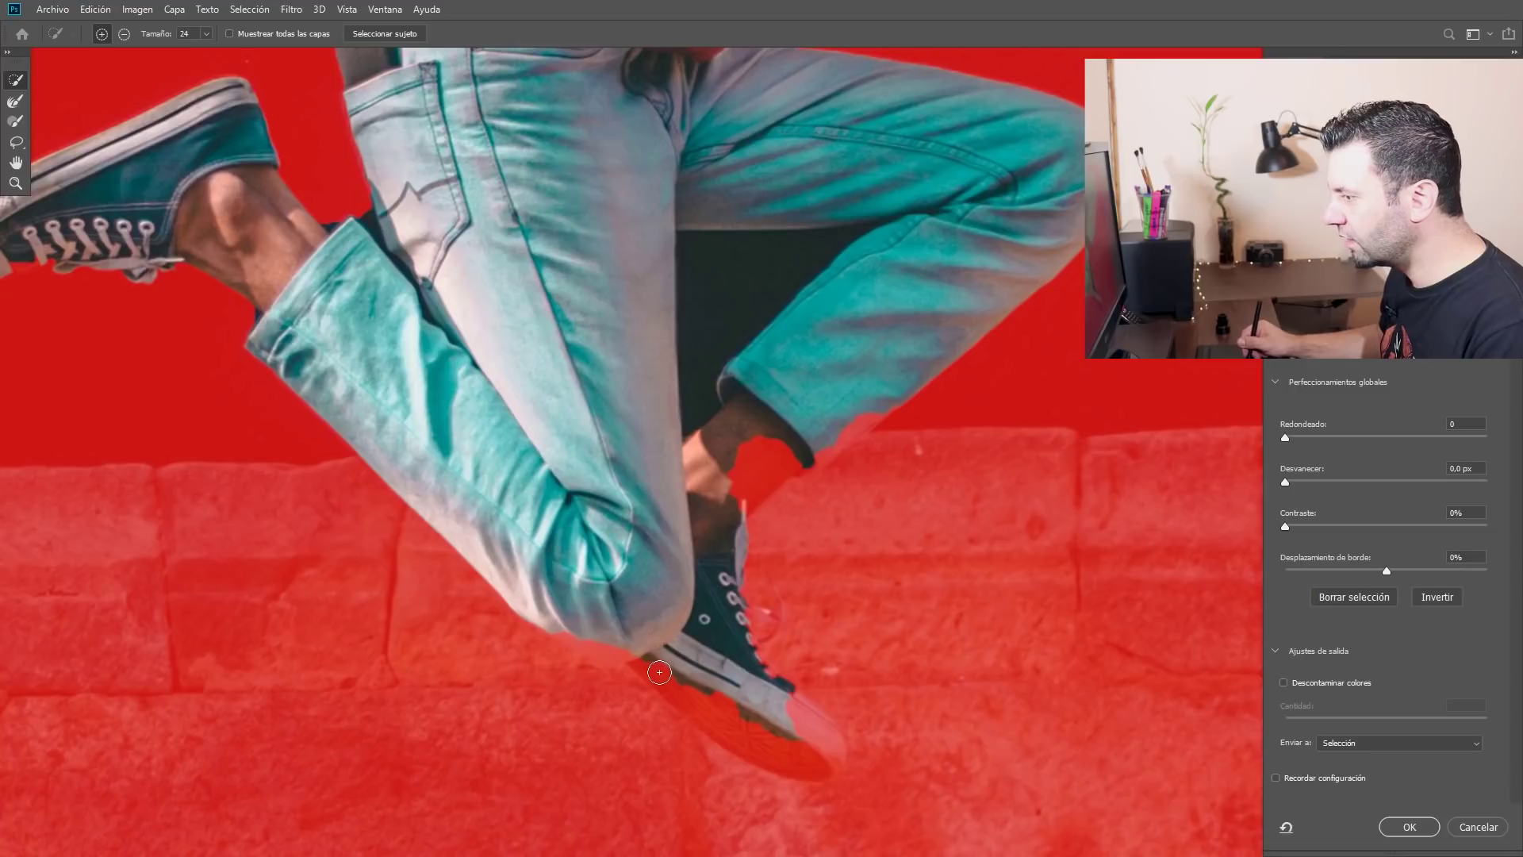
mouse_move(699, 697)
mouse_down()
mouse_move(741, 723)
mouse_move(808, 725)
mouse_up()
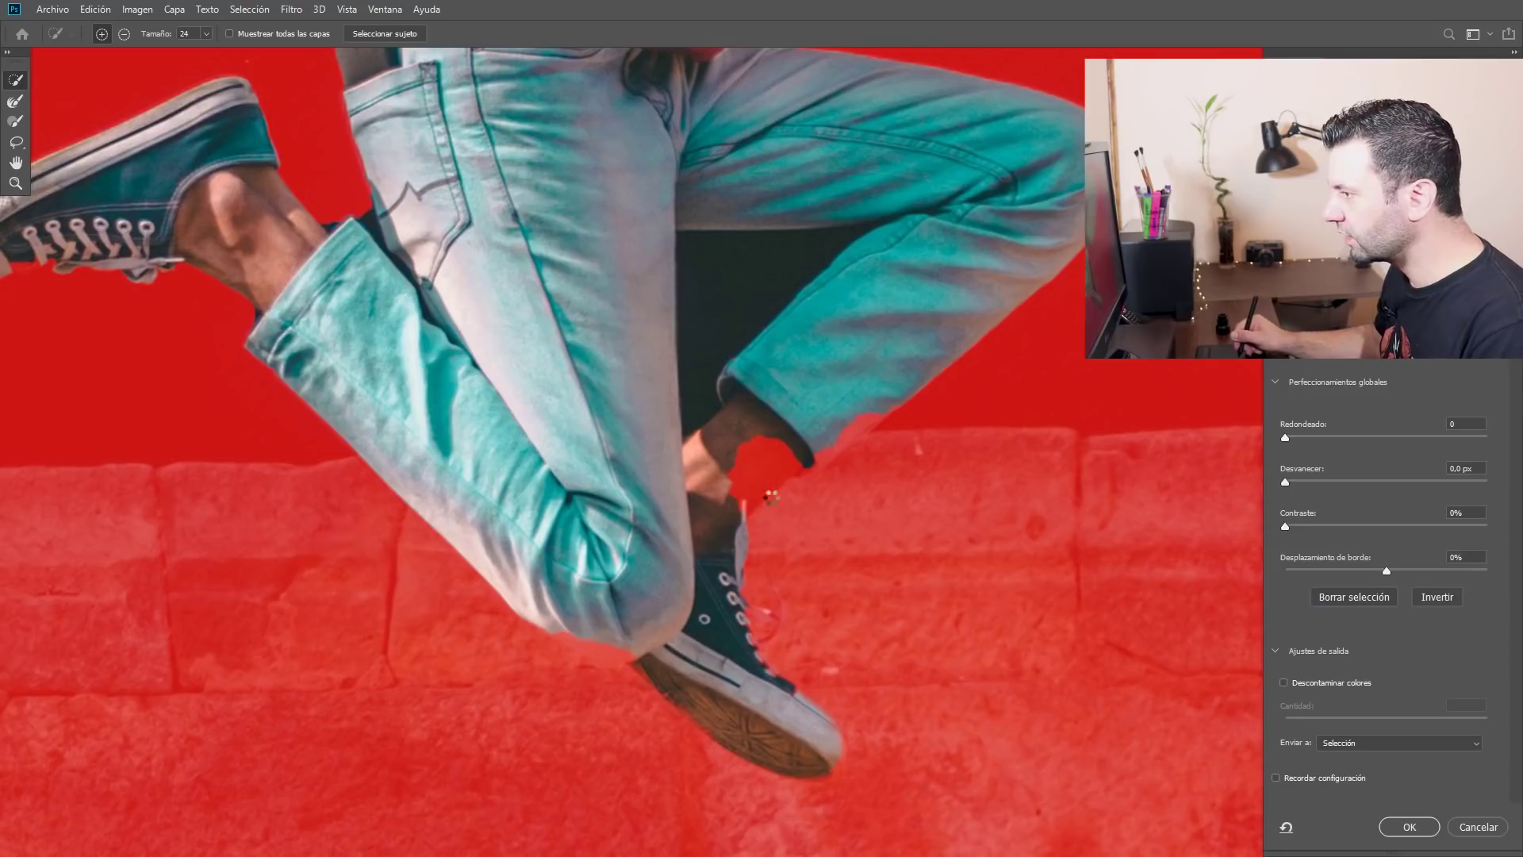
drag(738, 498, 741, 496)
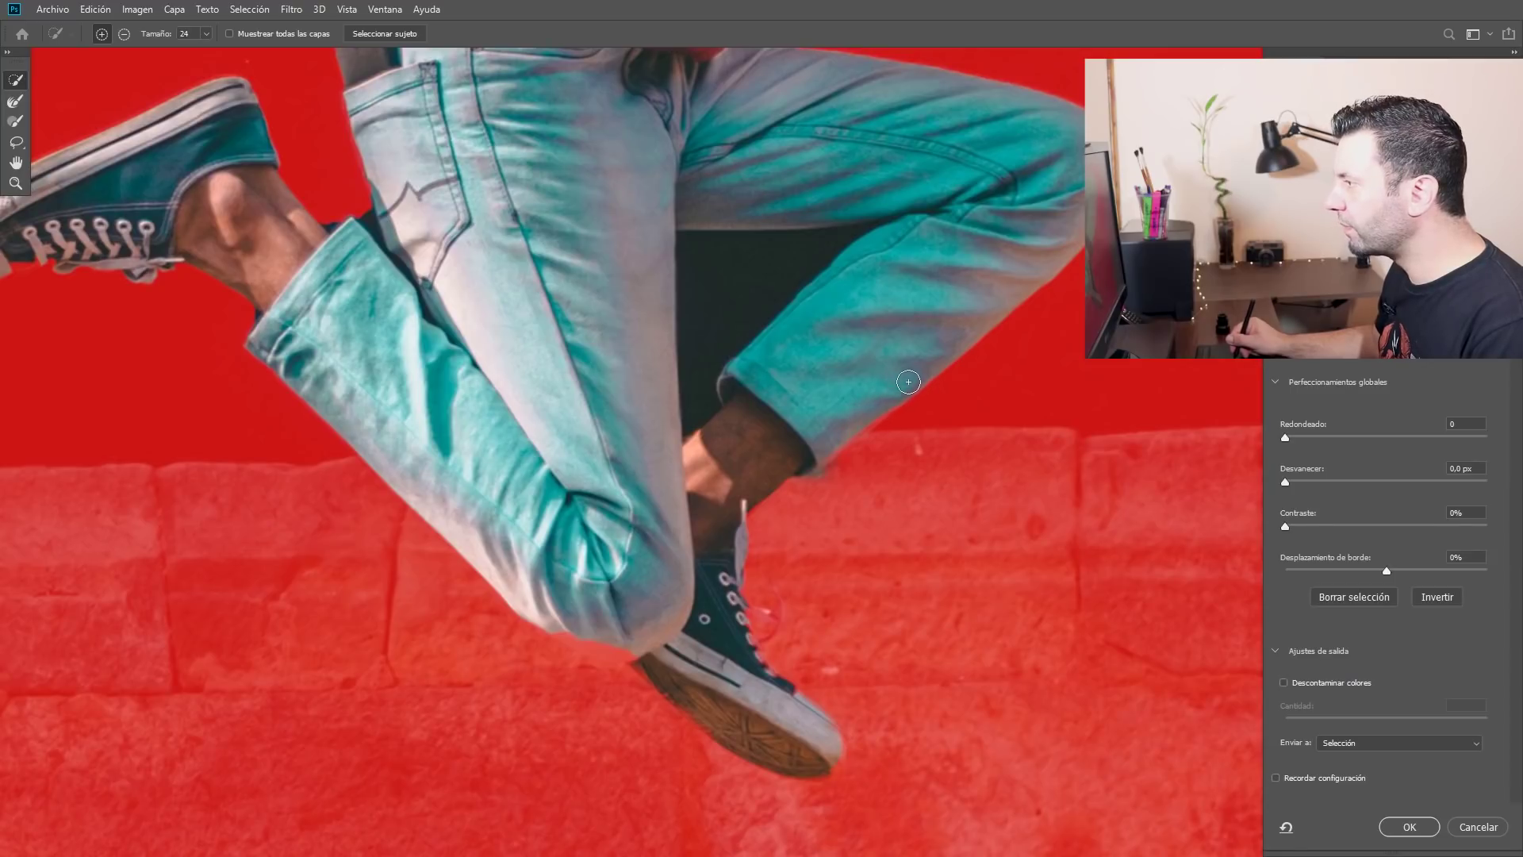
mouse_move(926, 350)
mouse_down()
mouse_move(775, 473)
mouse_move(724, 452)
mouse_up()
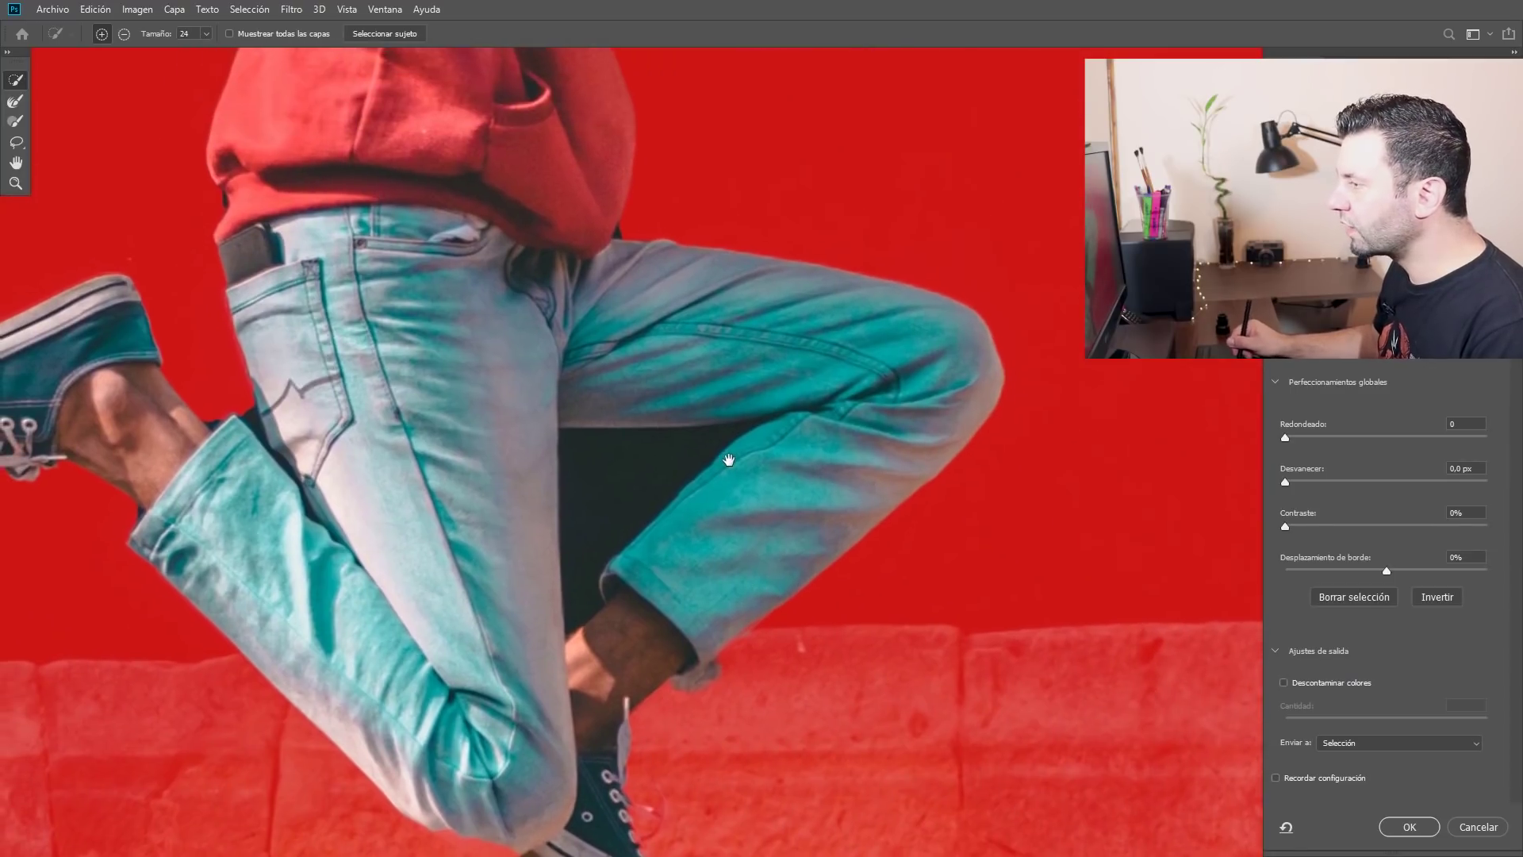
mouse_move(667, 443)
mouse_down()
mouse_move(697, 408)
mouse_move(647, 456)
mouse_move(697, 471)
mouse_up()
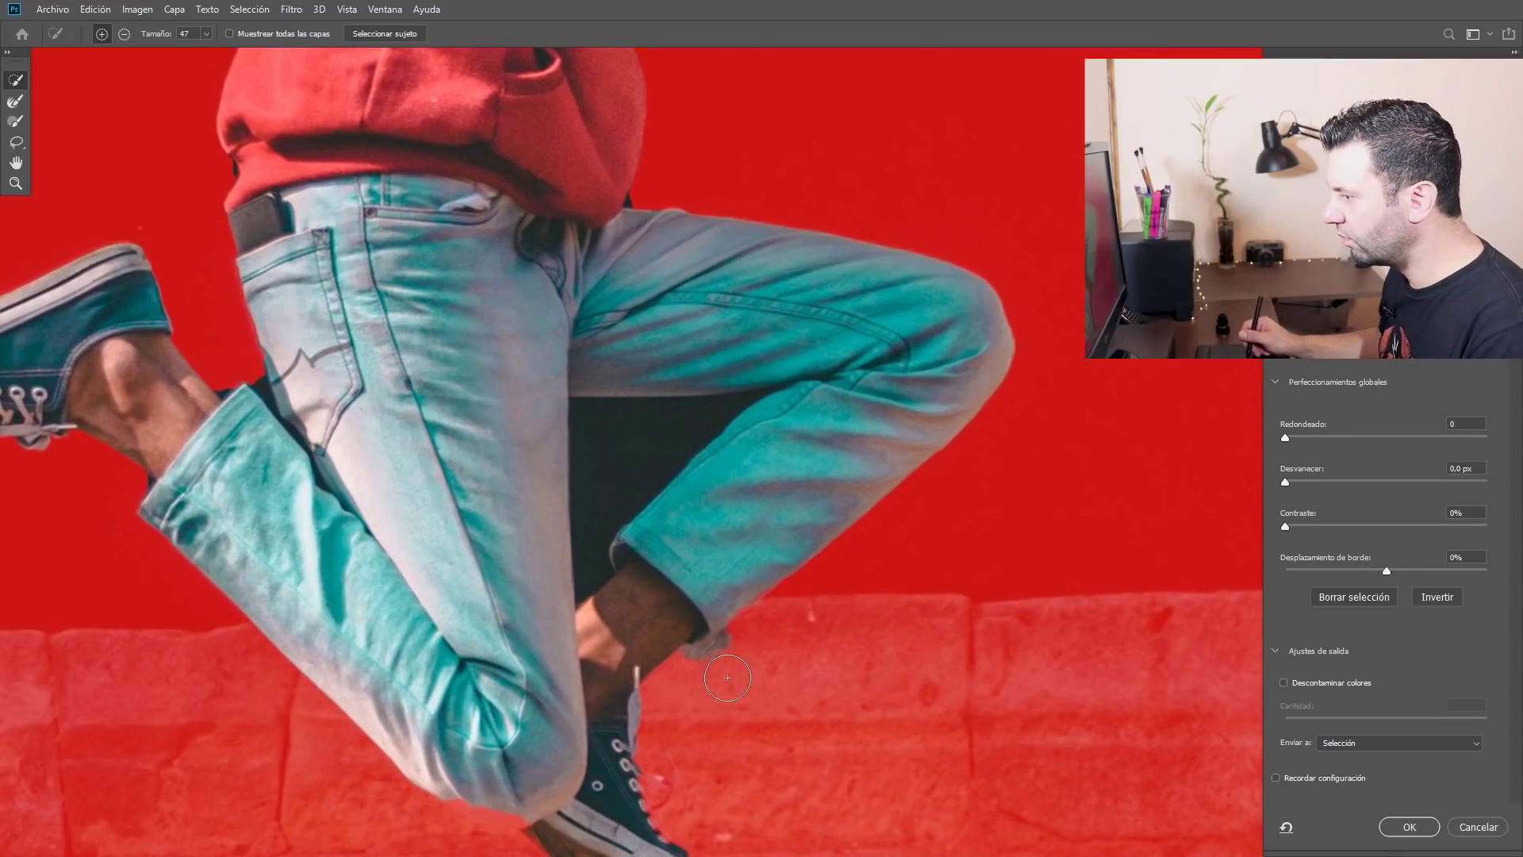
scroll(726, 658, down, 1)
- Subtract the dark gap between the legs and refine the jeans' knee edge
key(alt)
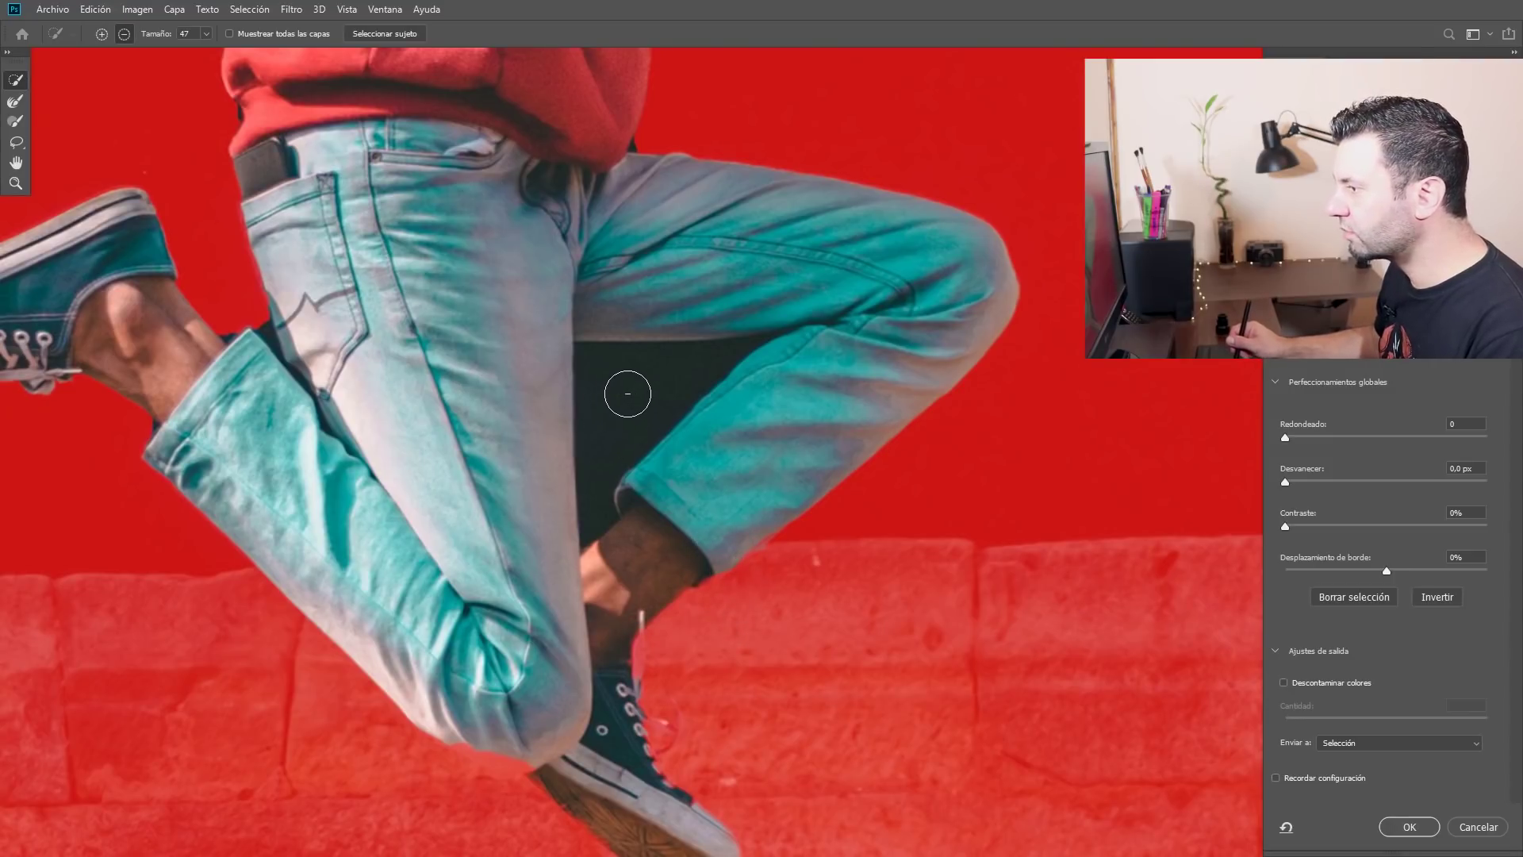
click(624, 390)
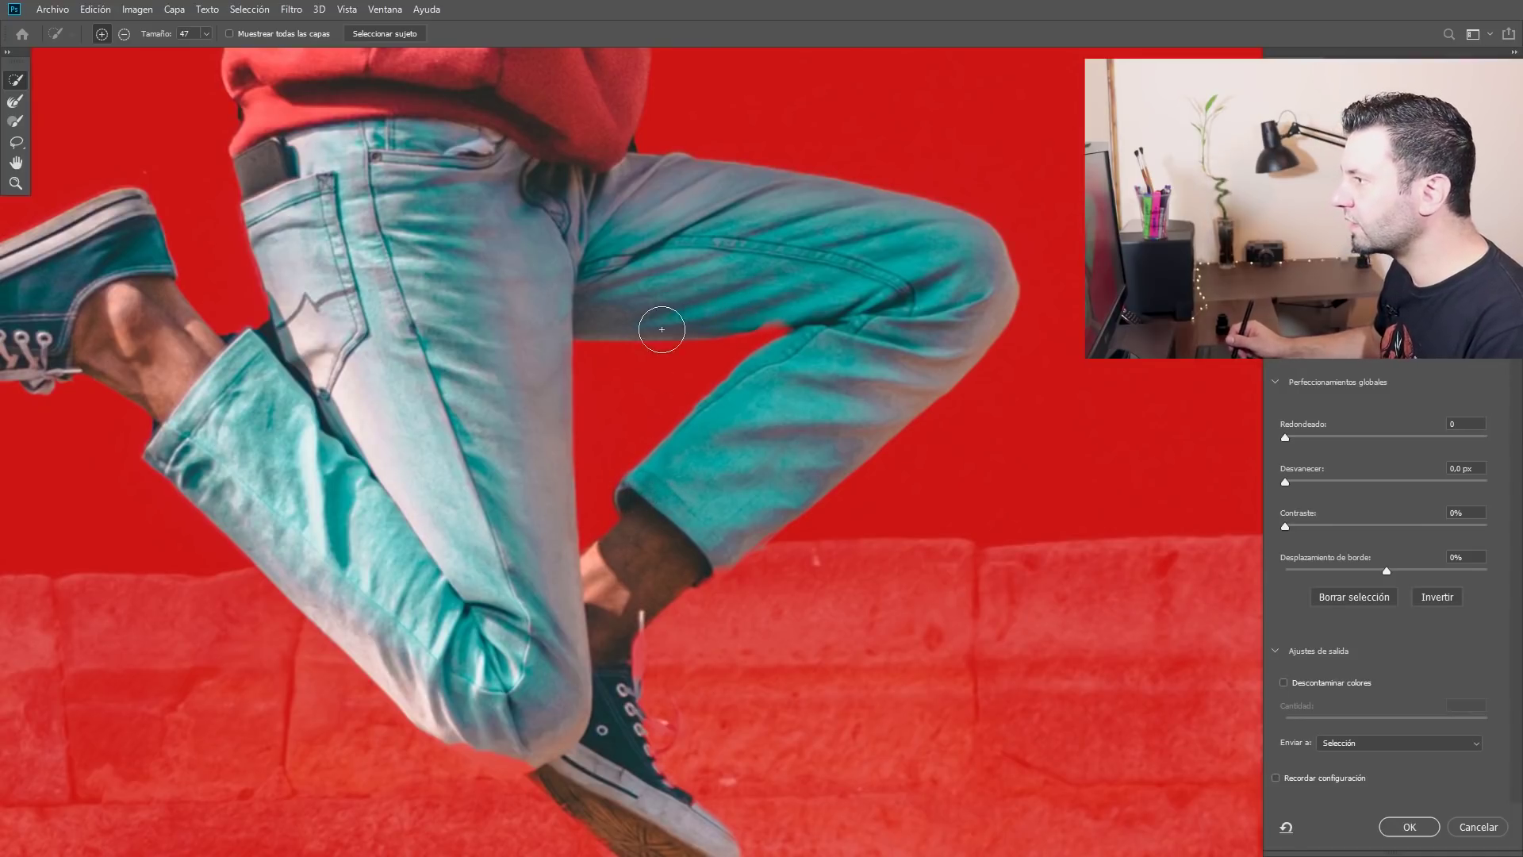
drag(539, 384, 656, 268)
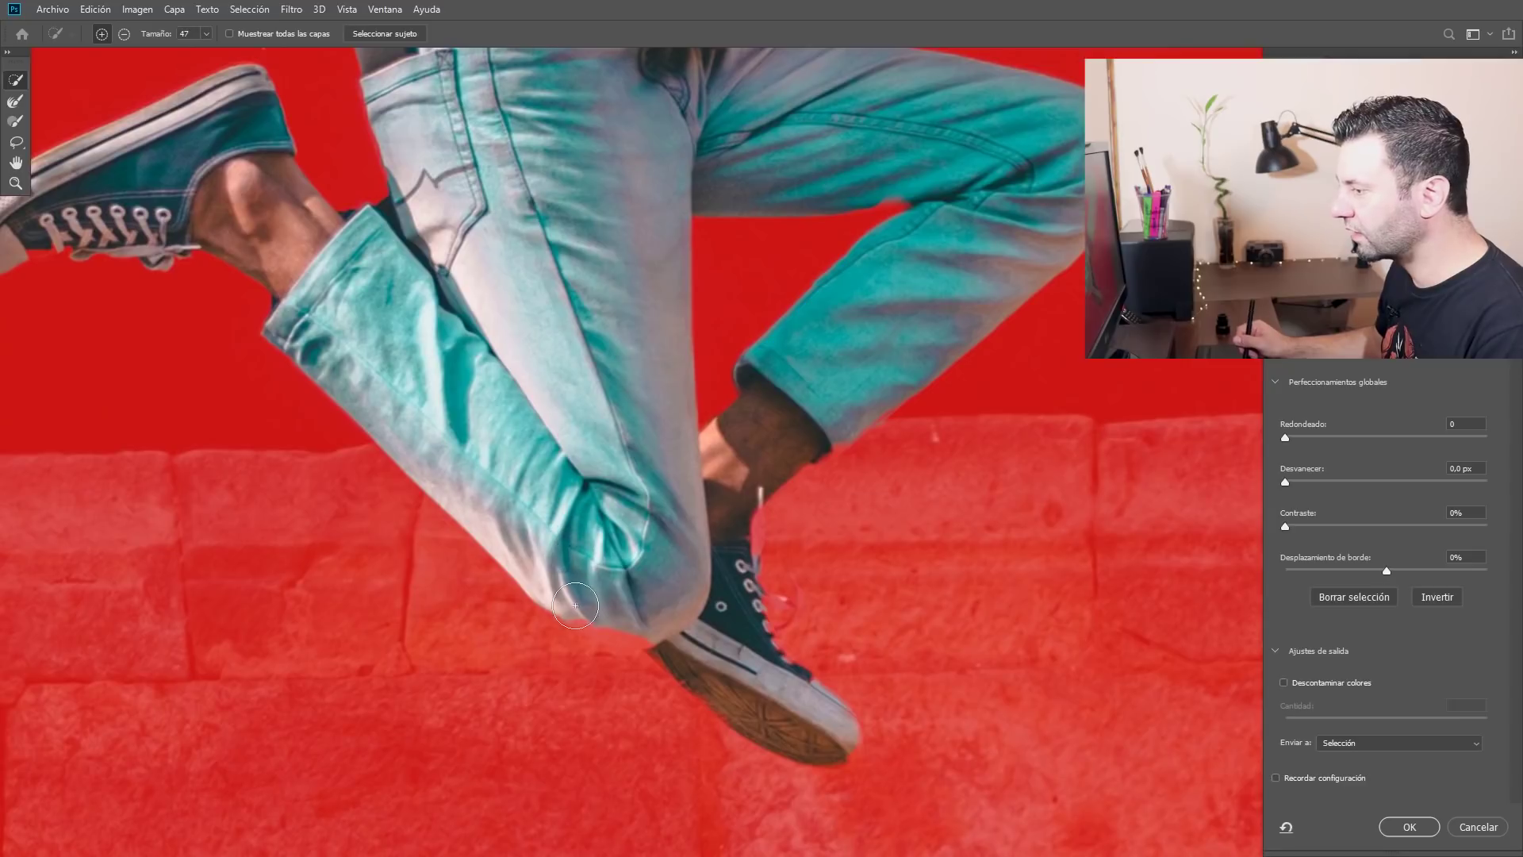
drag(583, 608, 620, 618)
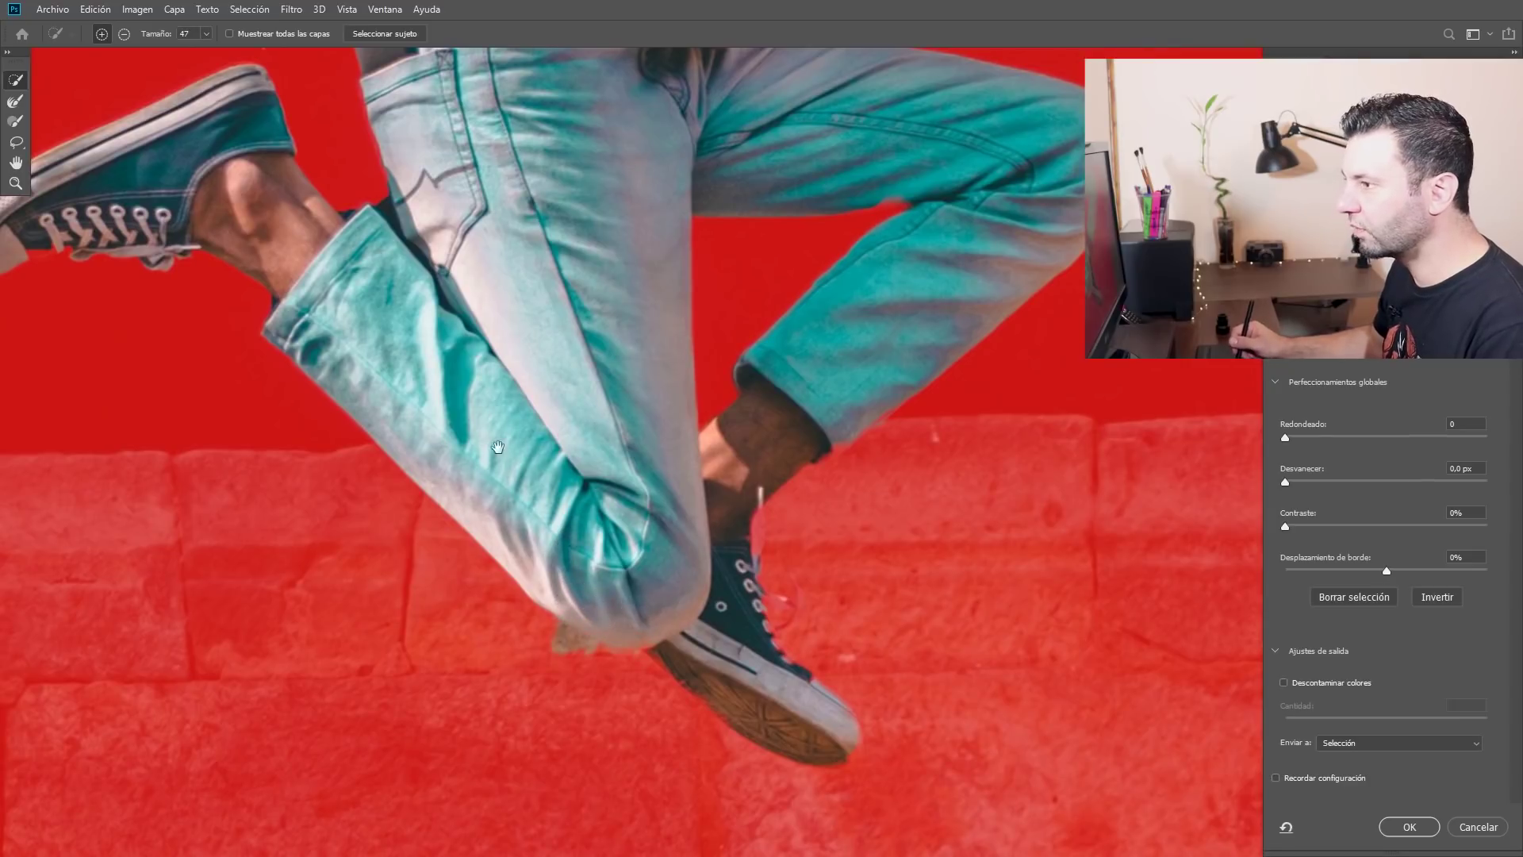
drag(498, 446, 518, 407)
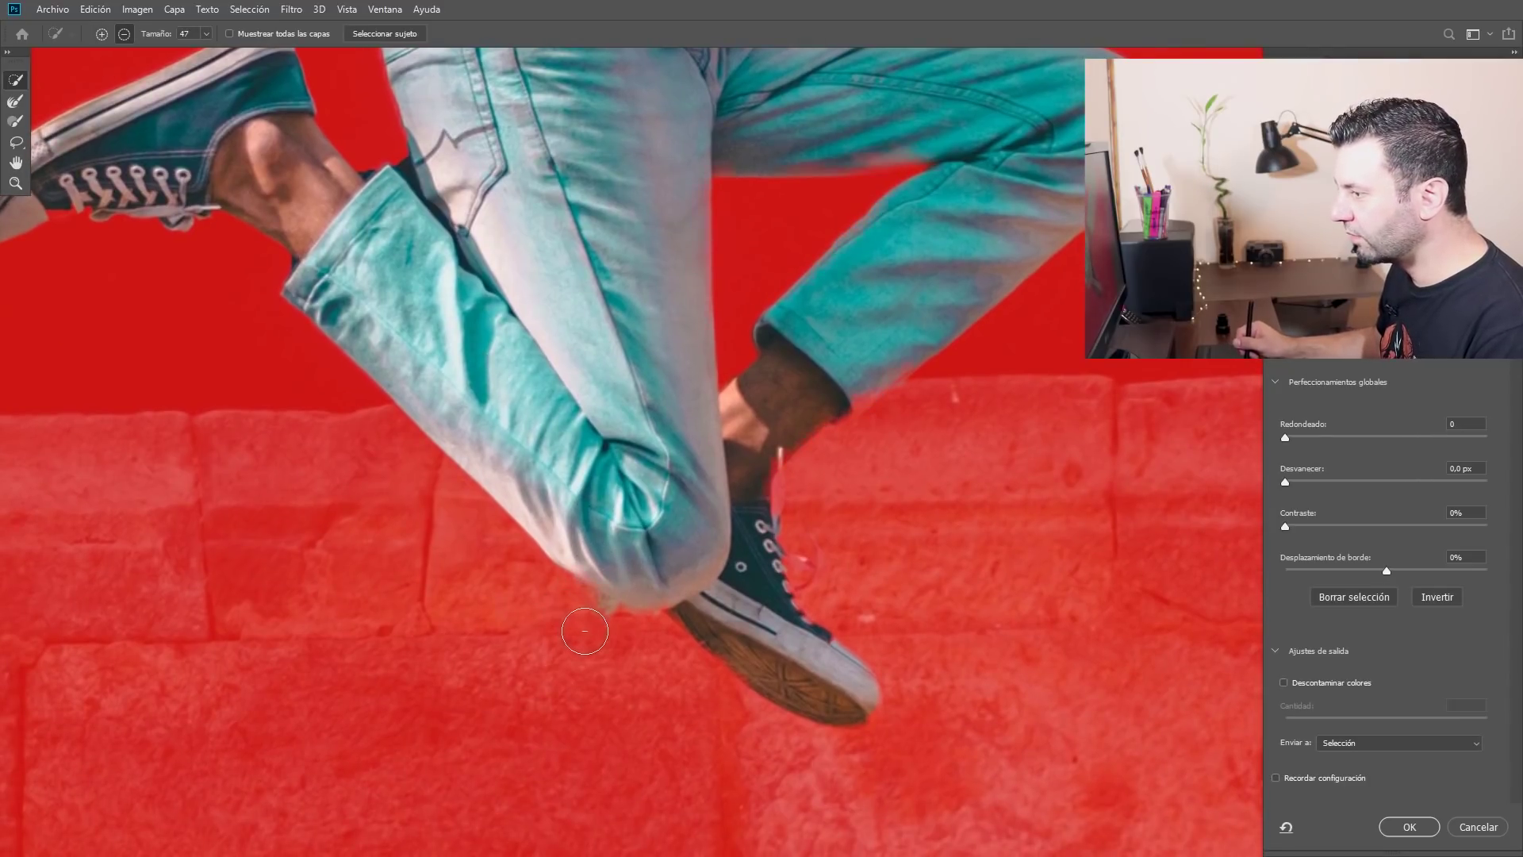
mouse_move(580, 649)
mouse_down()
mouse_move(558, 542)
mouse_move(522, 574)
mouse_up()
- Refine the hair strands and backpack edges around the boy's head and back
drag(762, 395, 775, 298)
mouse_move(737, 395)
mouse_down()
mouse_move(771, 482)
mouse_move(1215, 421)
mouse_up()
mouse_move(550, 340)
mouse_down()
mouse_move(511, 440)
mouse_move(536, 424)
mouse_up()
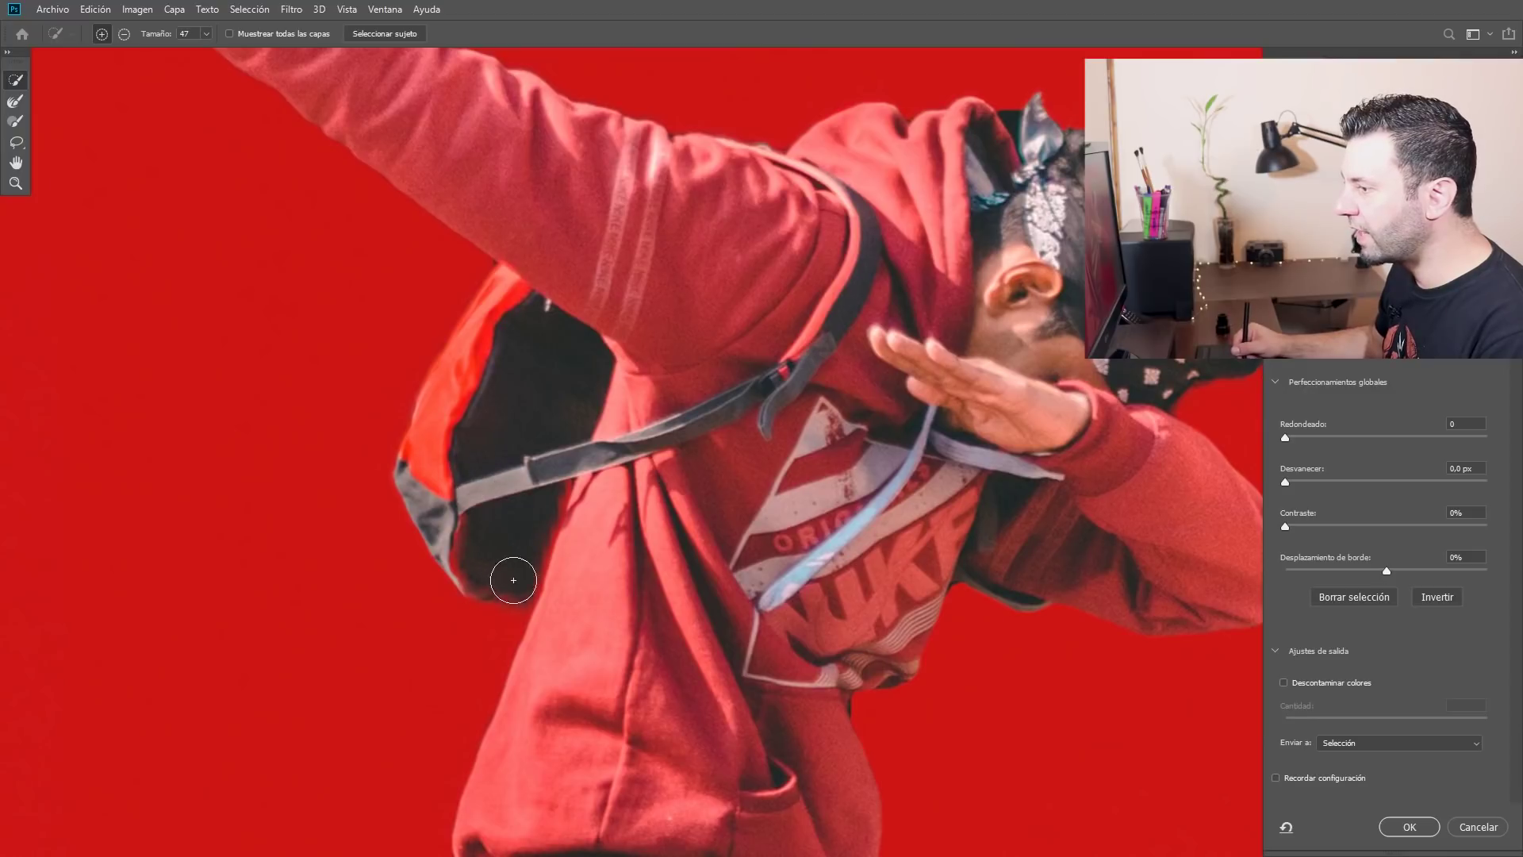
mouse_move(537, 581)
mouse_down()
mouse_move(488, 563)
mouse_move(473, 527)
mouse_move(714, 520)
mouse_up()
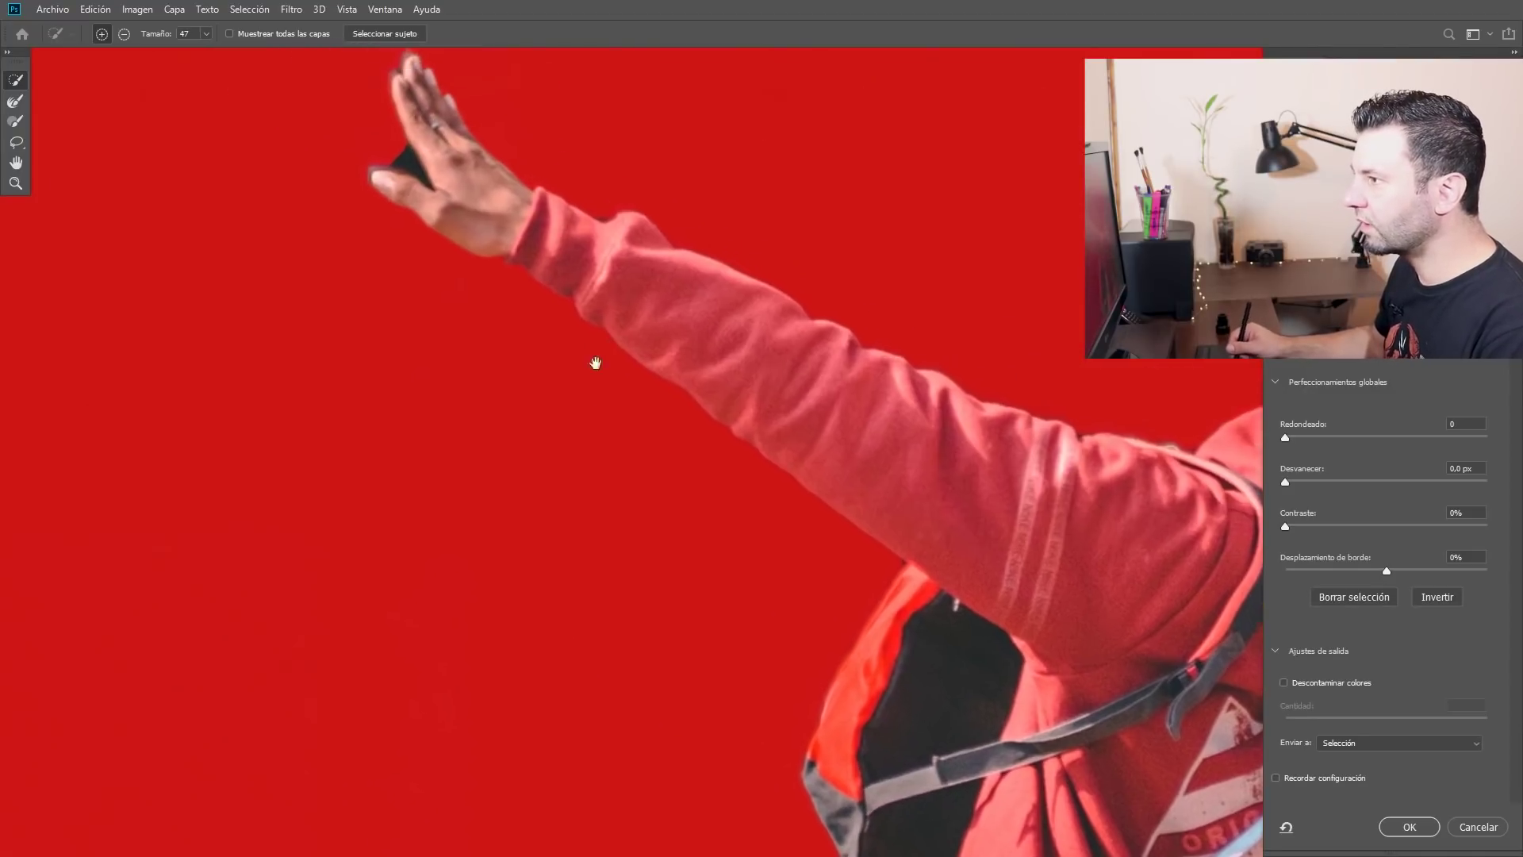
mouse_move(594, 360)
mouse_down()
mouse_move(650, 502)
mouse_move(528, 474)
mouse_up()
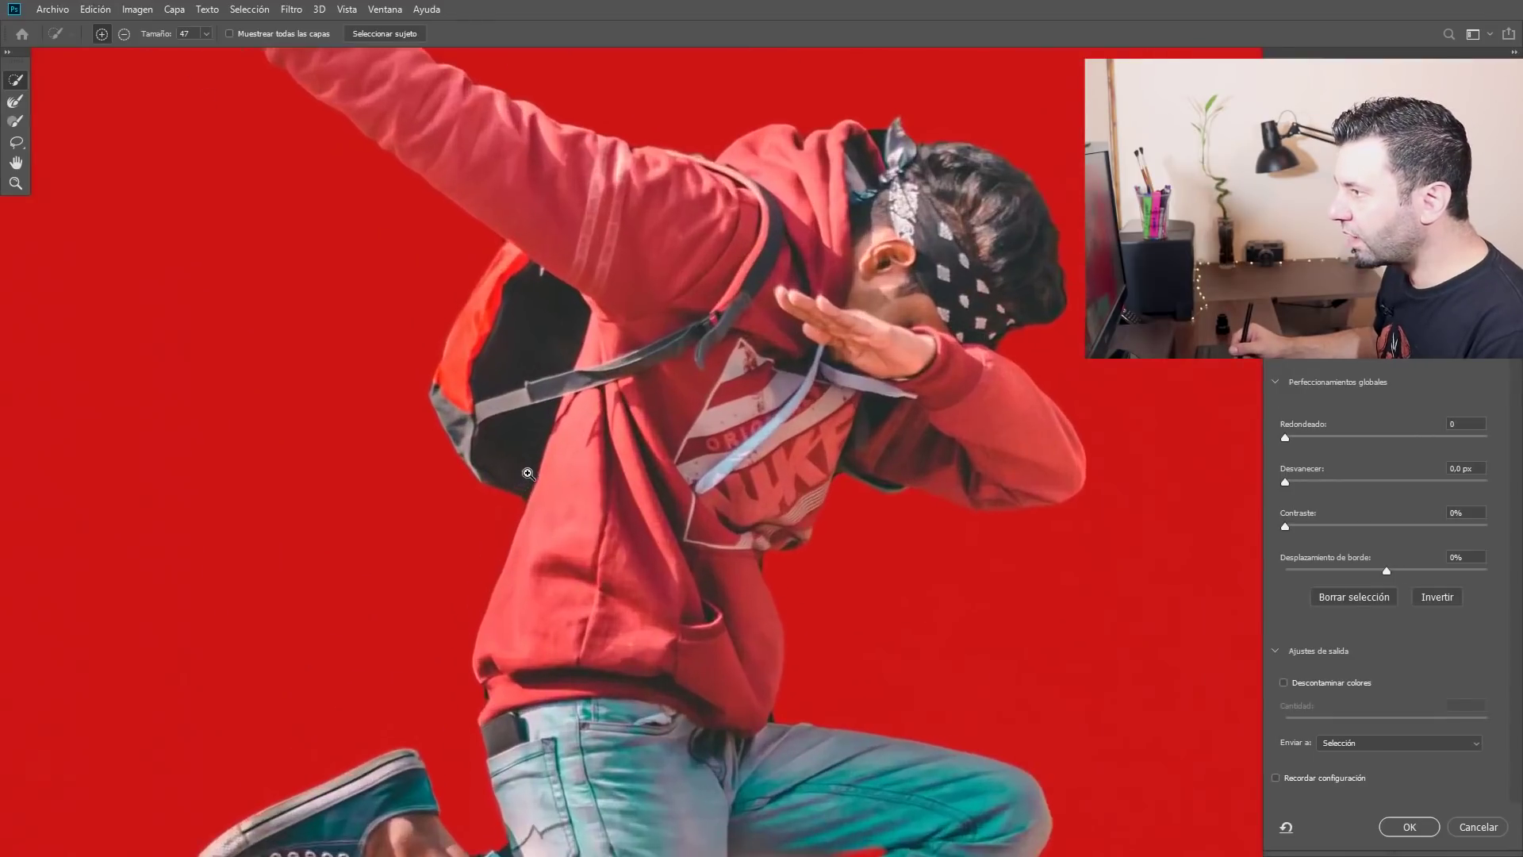
click(527, 474)
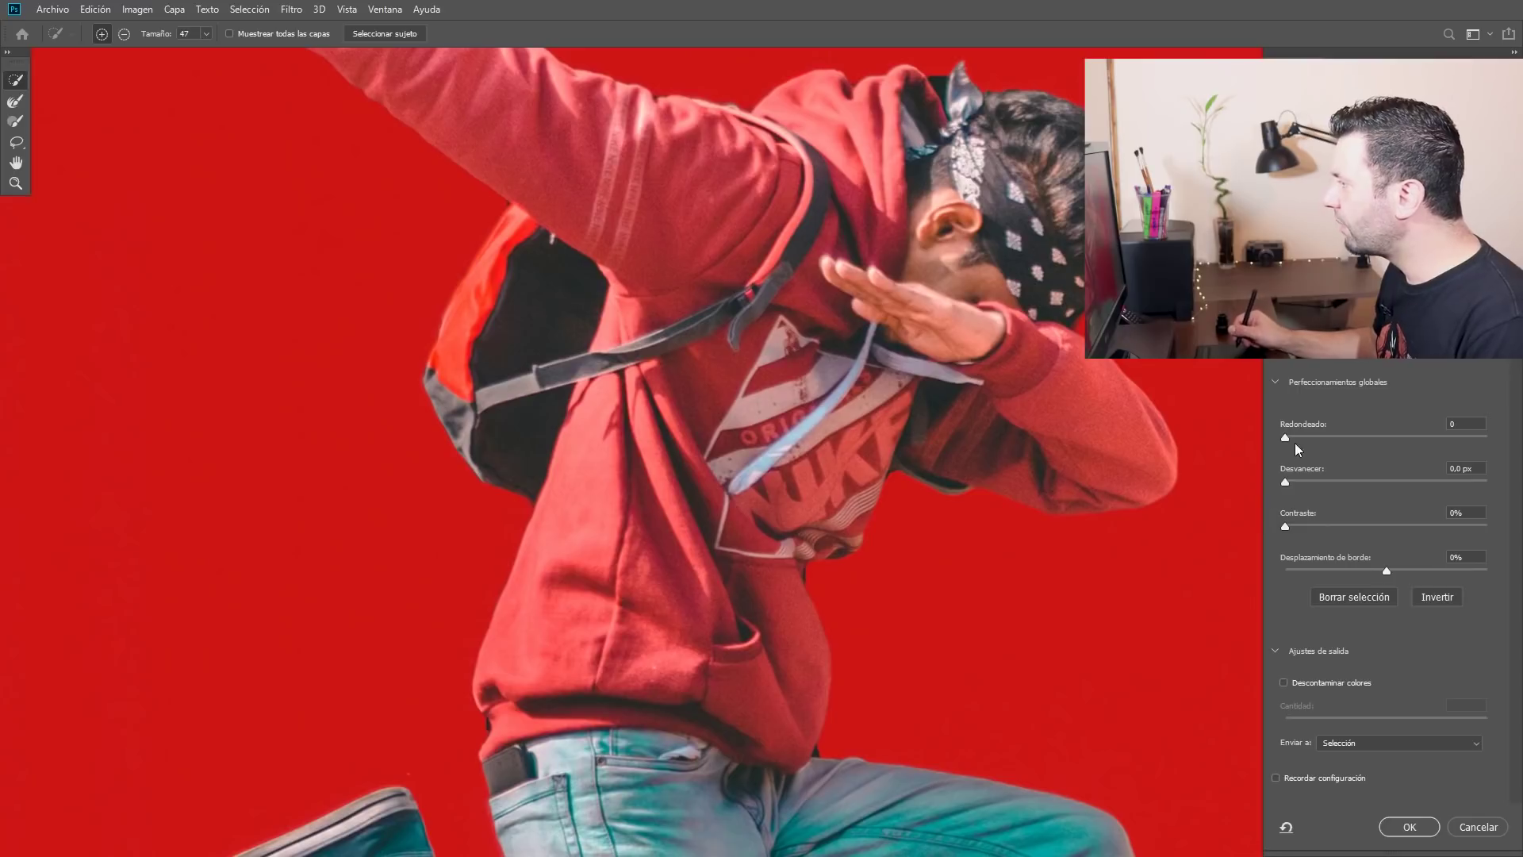
- Set Smooth (Redondeado) to 46 and output the selection as a layer mask
drag(1286, 435, 1378, 437)
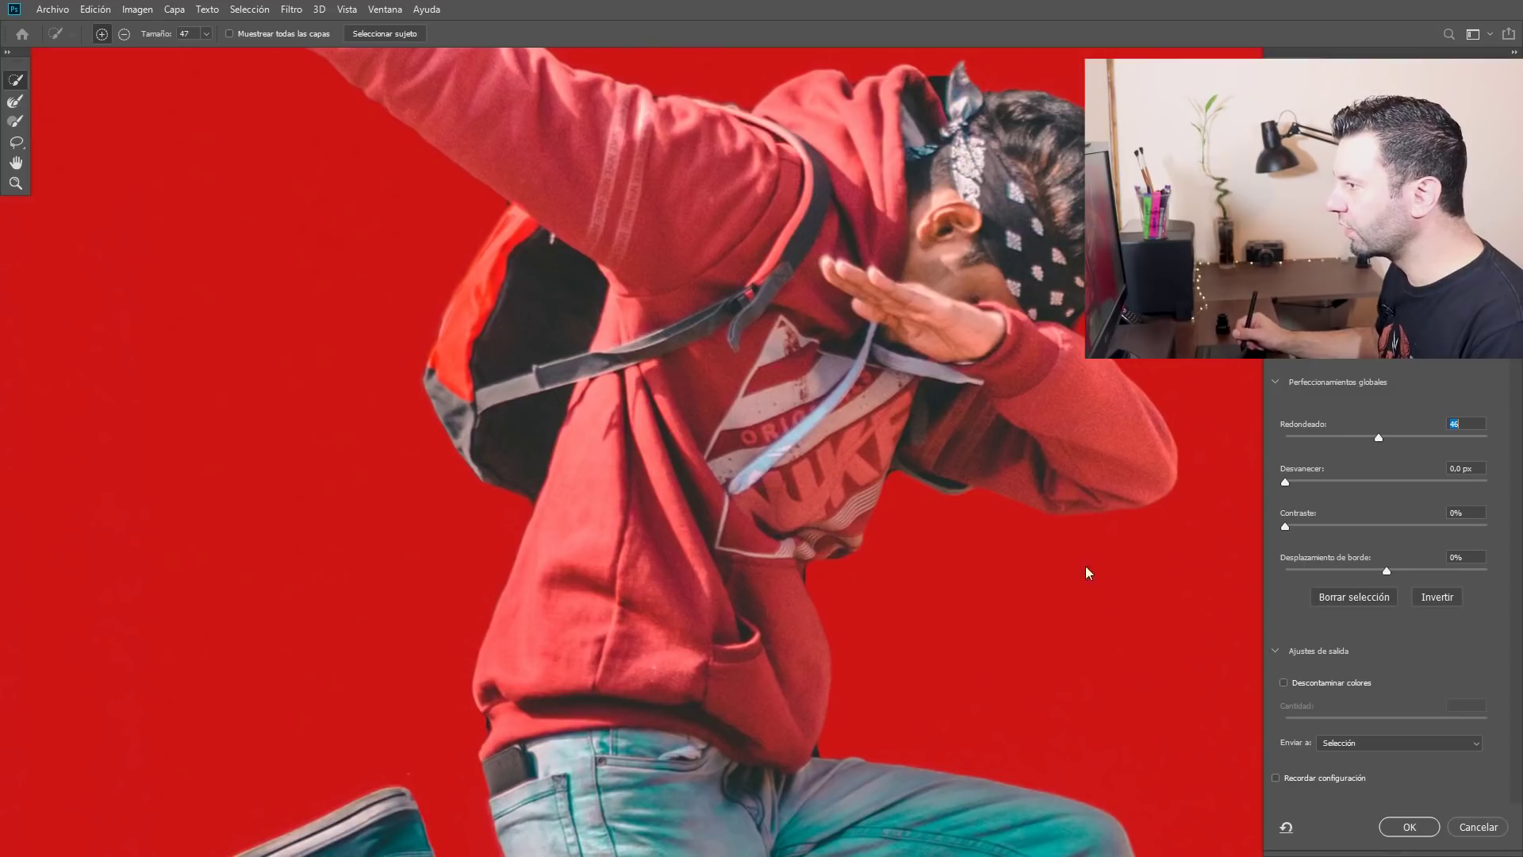
click(1344, 743)
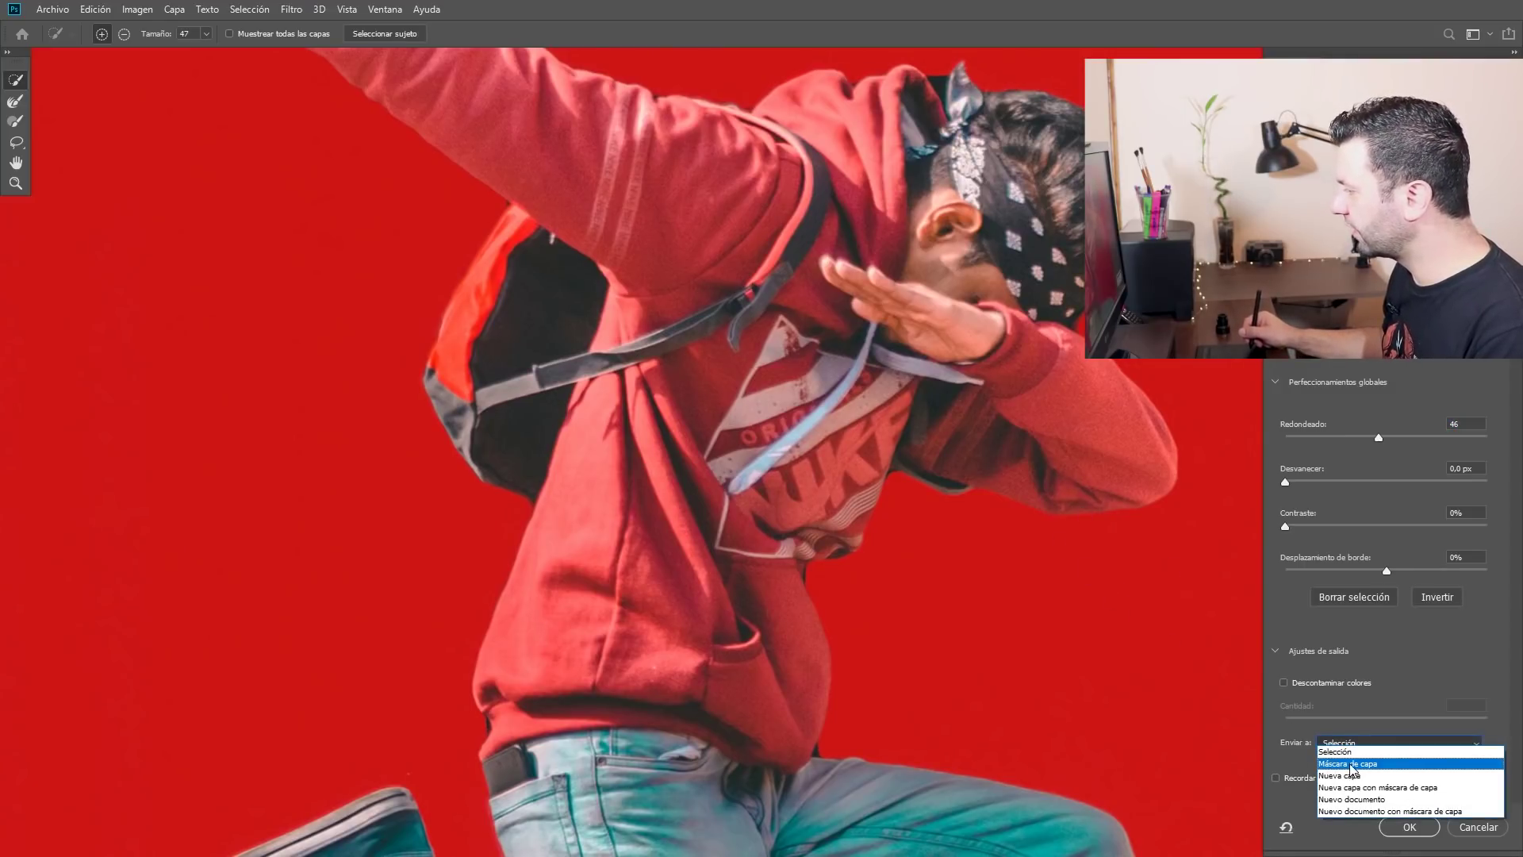
click(1354, 764)
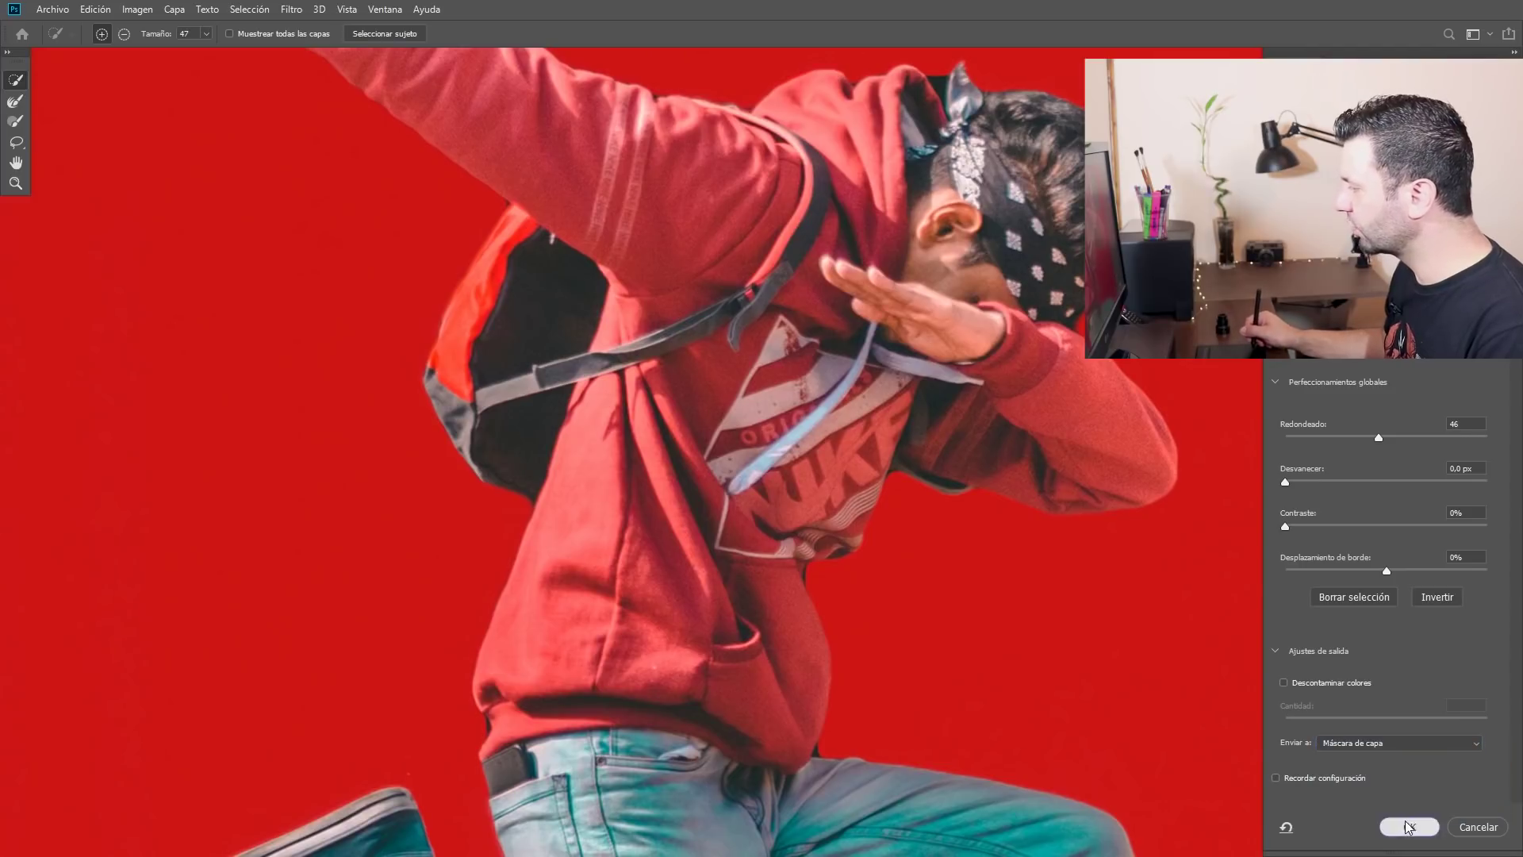
click(1407, 825)
scroll(801, 426, down, 3)
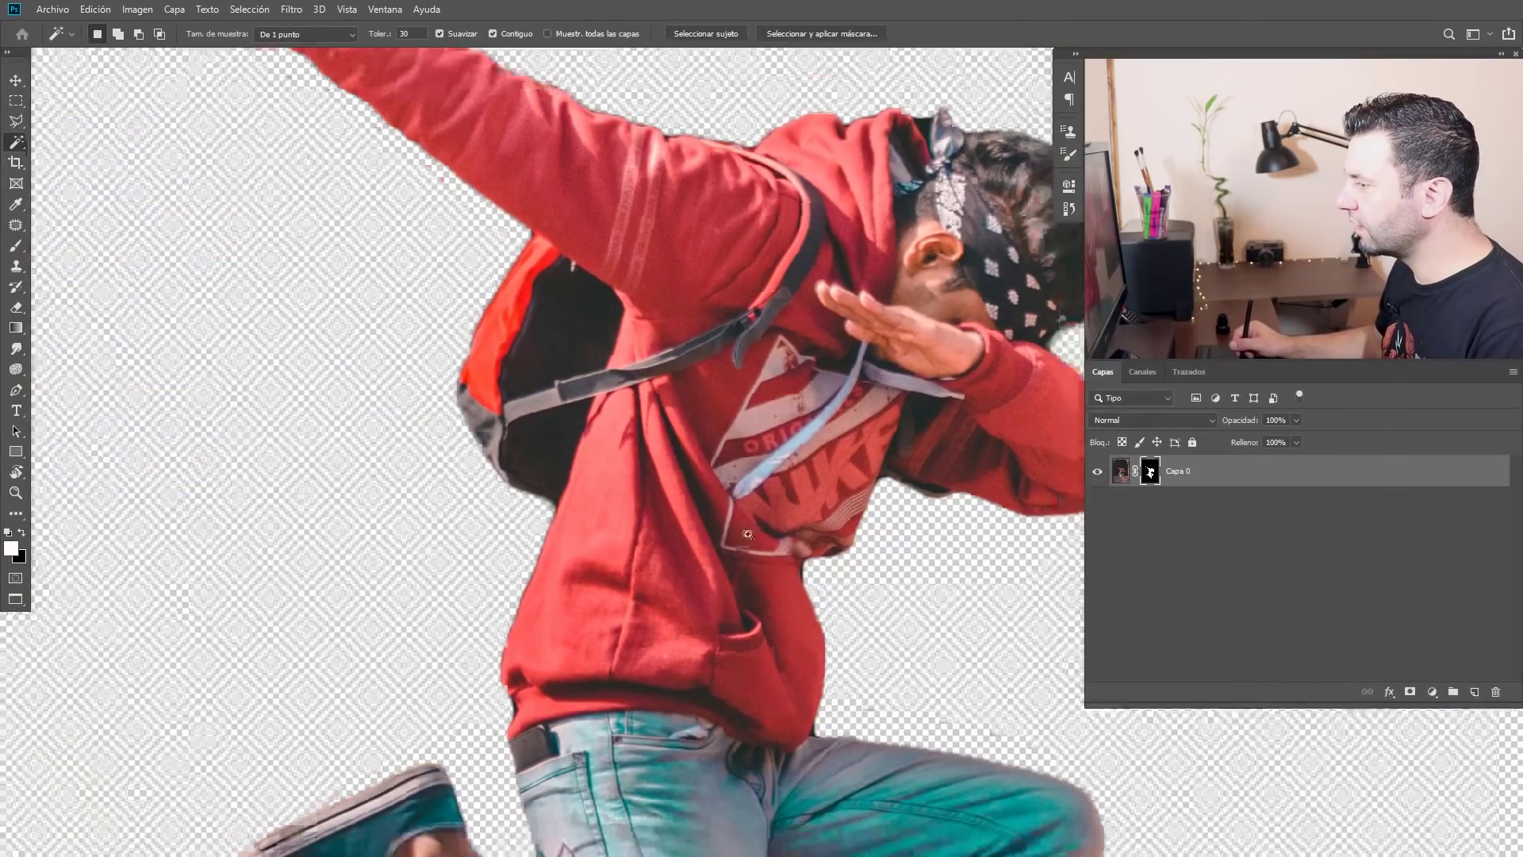
- Duplicate the masked Capa 0 as Capa 0 copia
scroll(793, 420, down, 2)
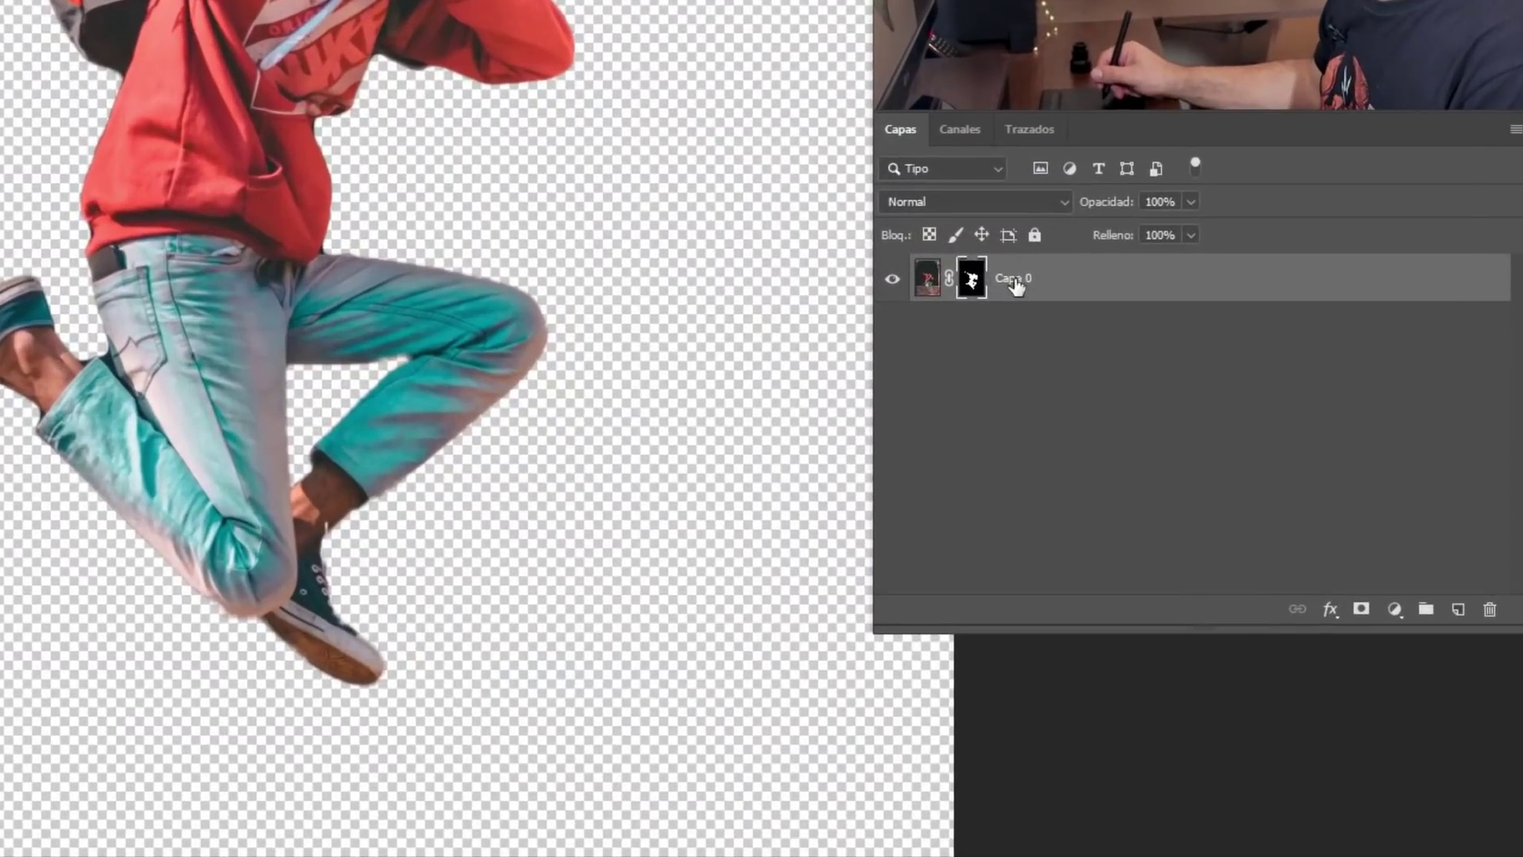
drag(1009, 286, 1443, 609)
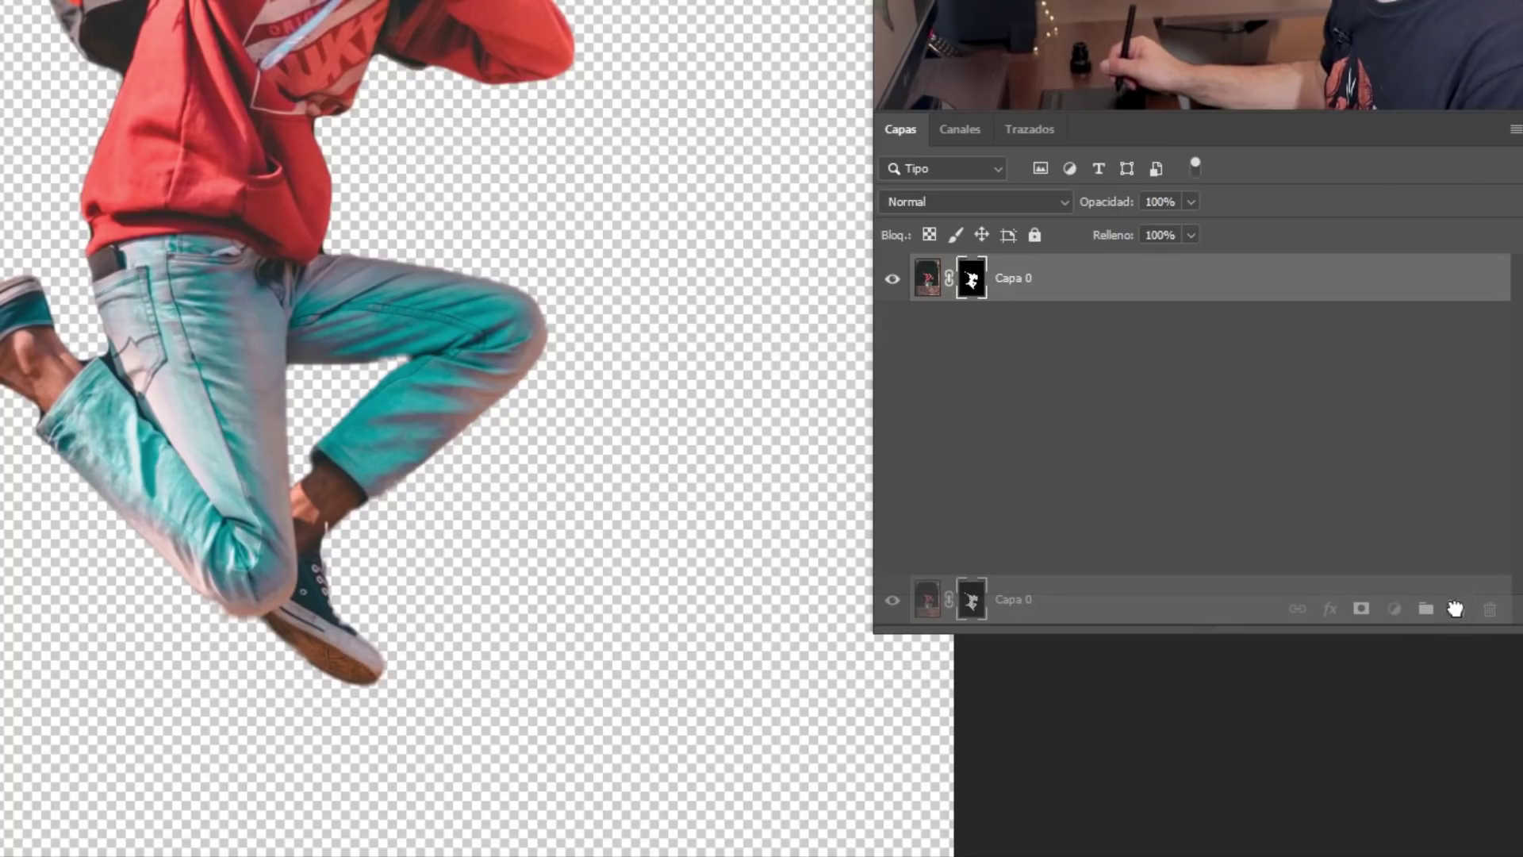
drag(1466, 611, 1464, 610)
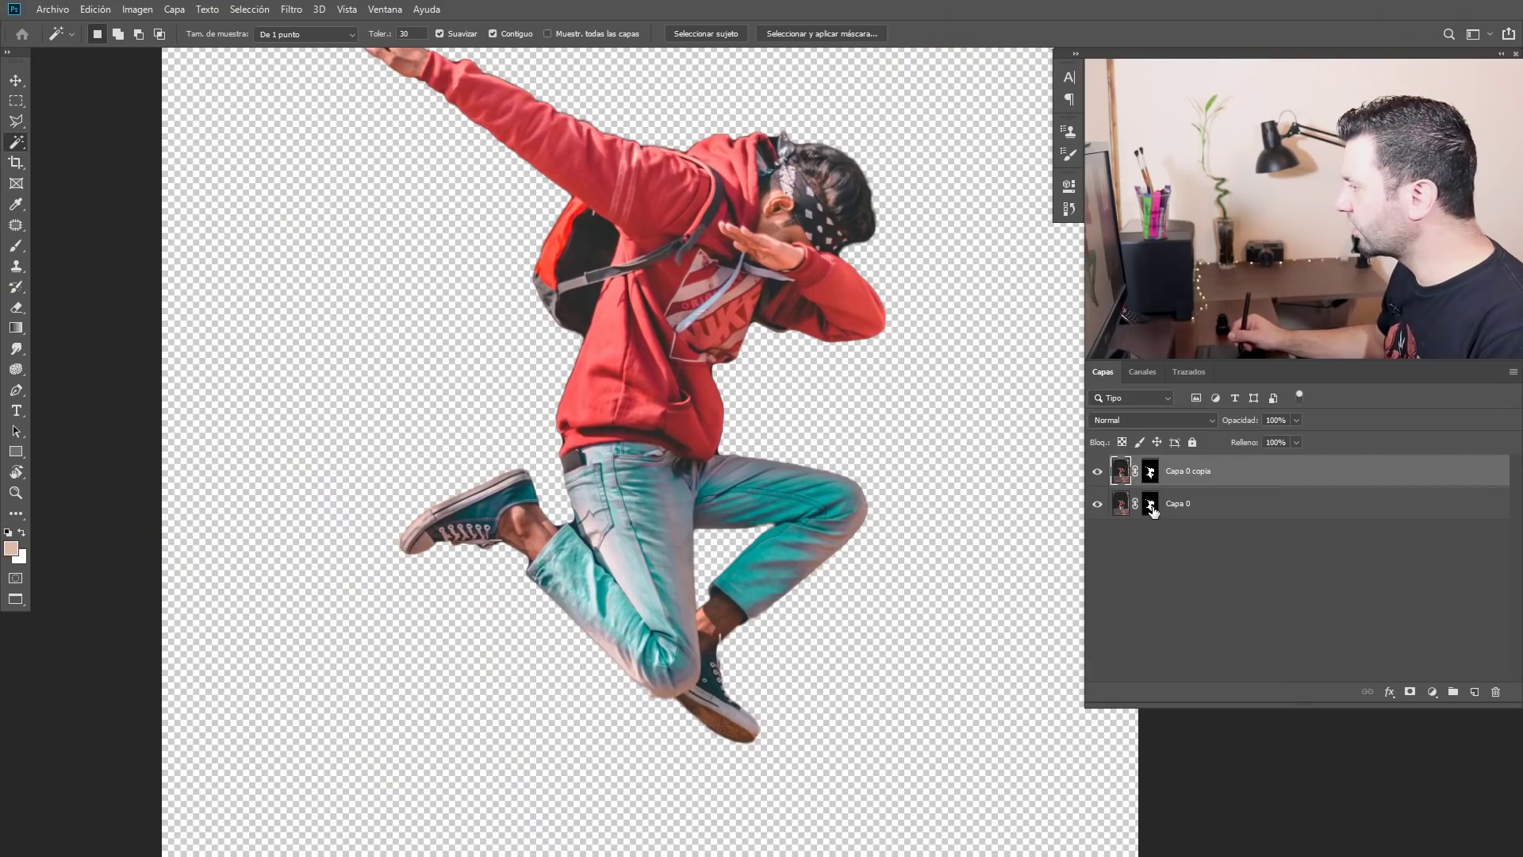
- Delete the mask from the original Capa 0 without applying it and compare the full photo
drag(1151, 512, 1497, 693)
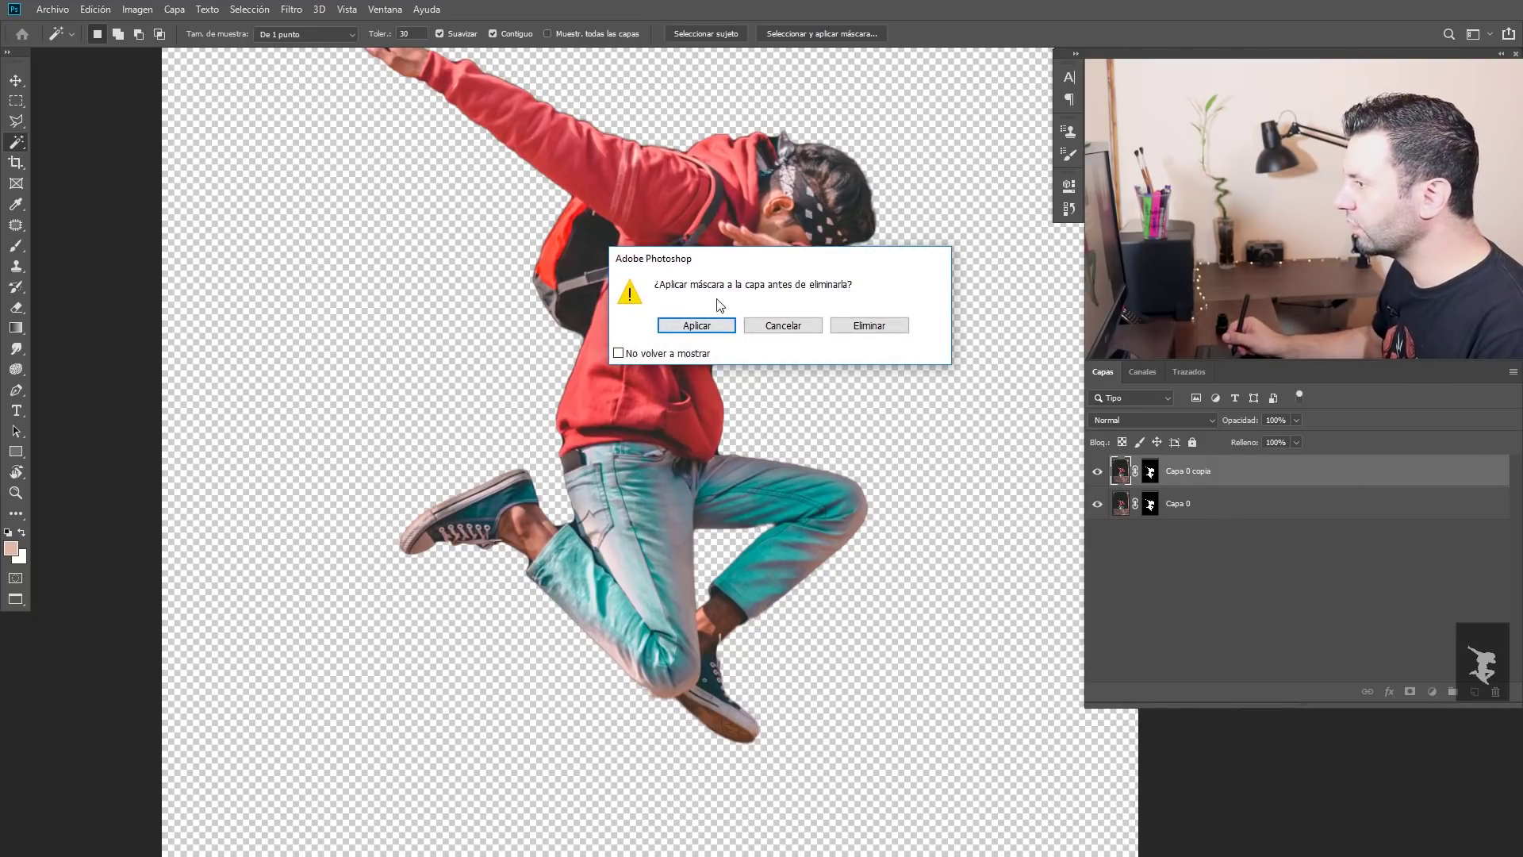
click(870, 326)
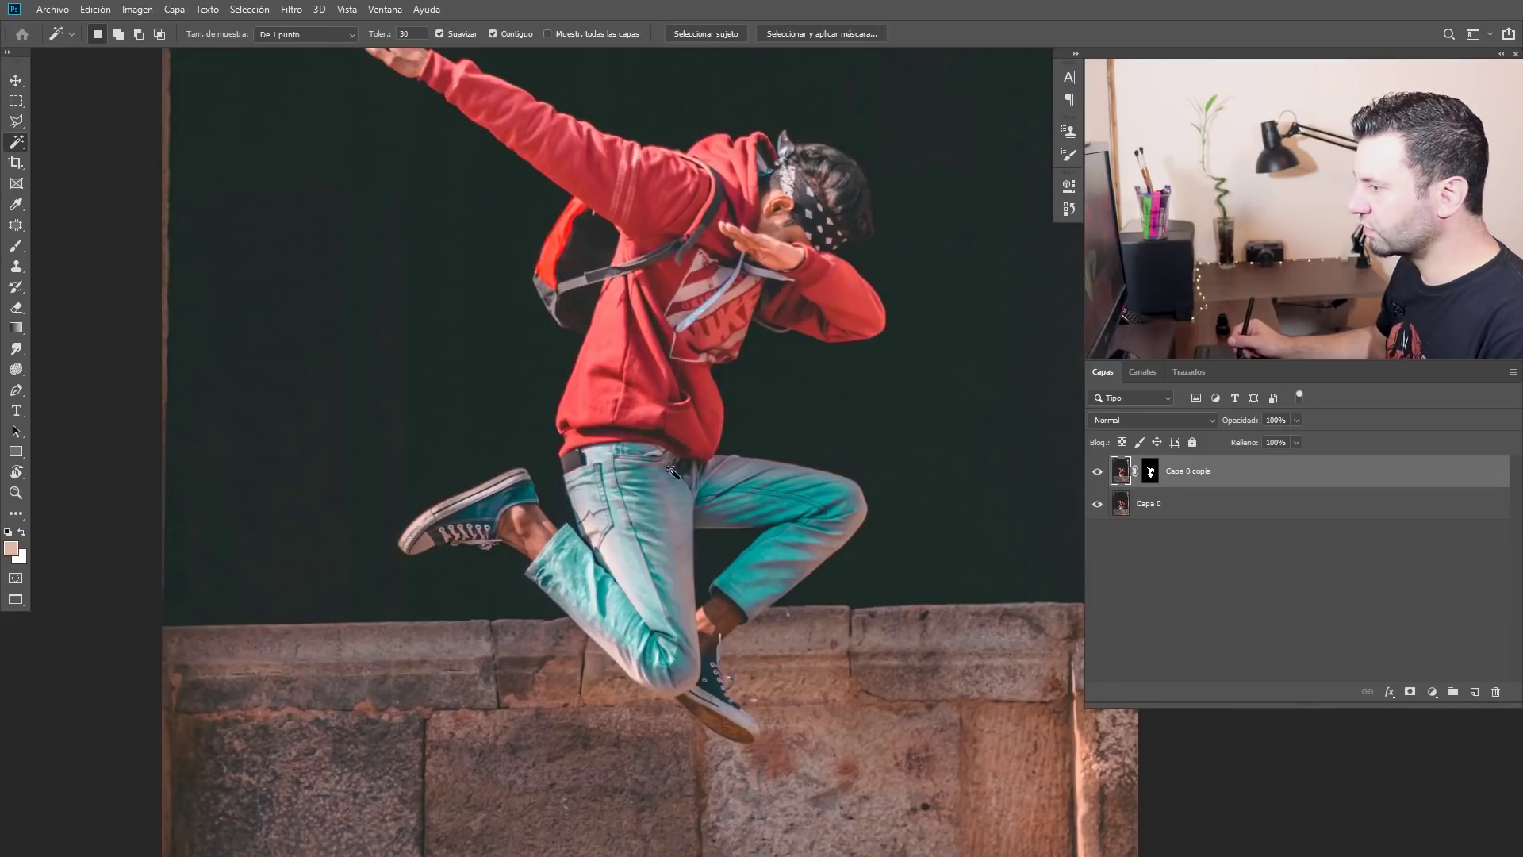
key(ctrl+minus)
key(ctrl+minus)
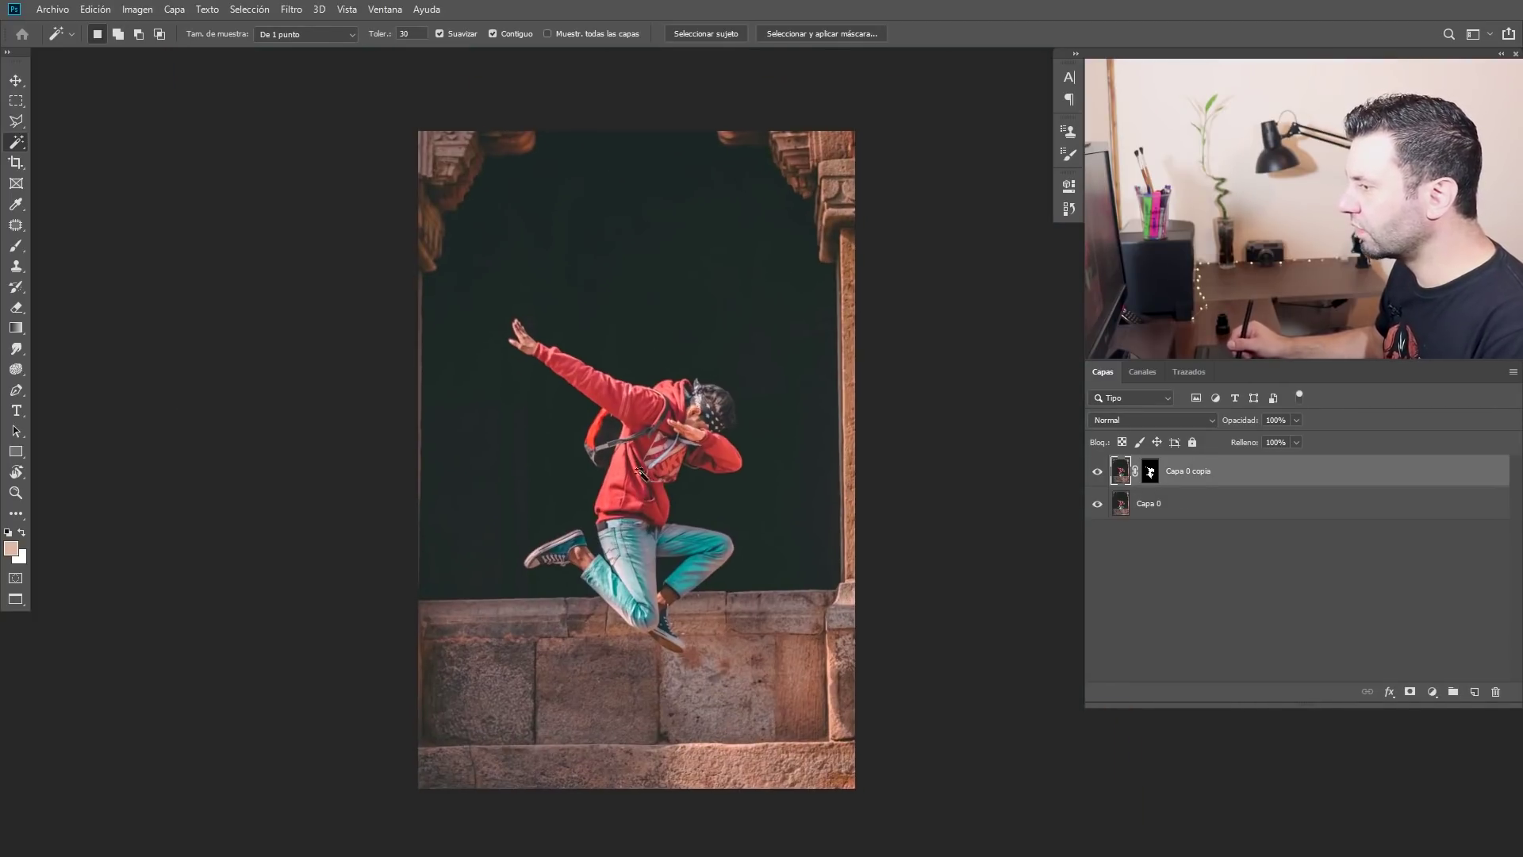
key(ctrl+plus)
click(1097, 504)
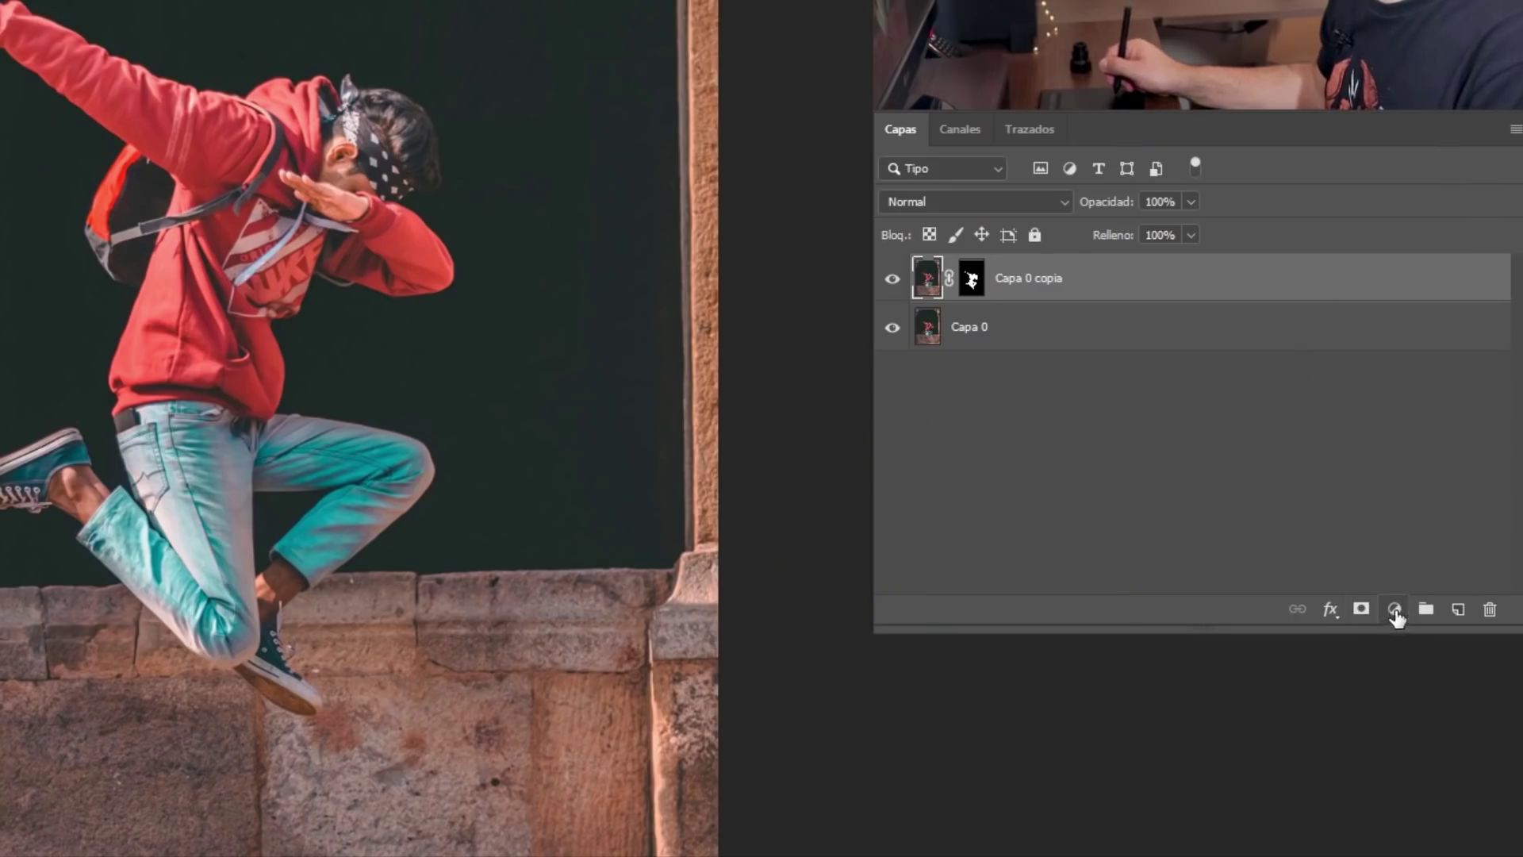
- Add a Black & White (Blanco y negro) adjustment layer with the Filtro verde preset
click(1393, 609)
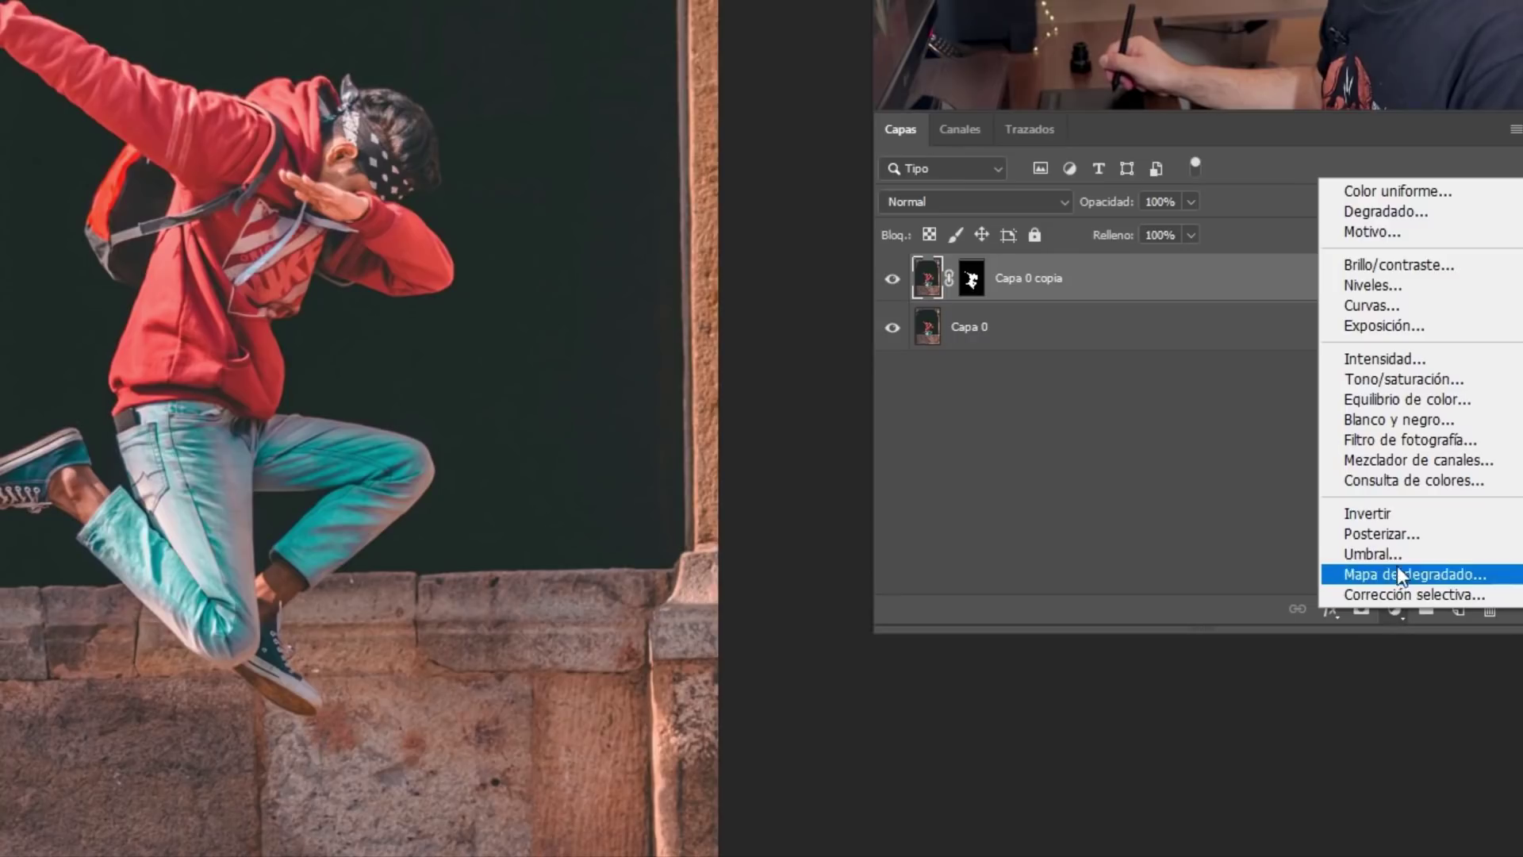
click(1397, 420)
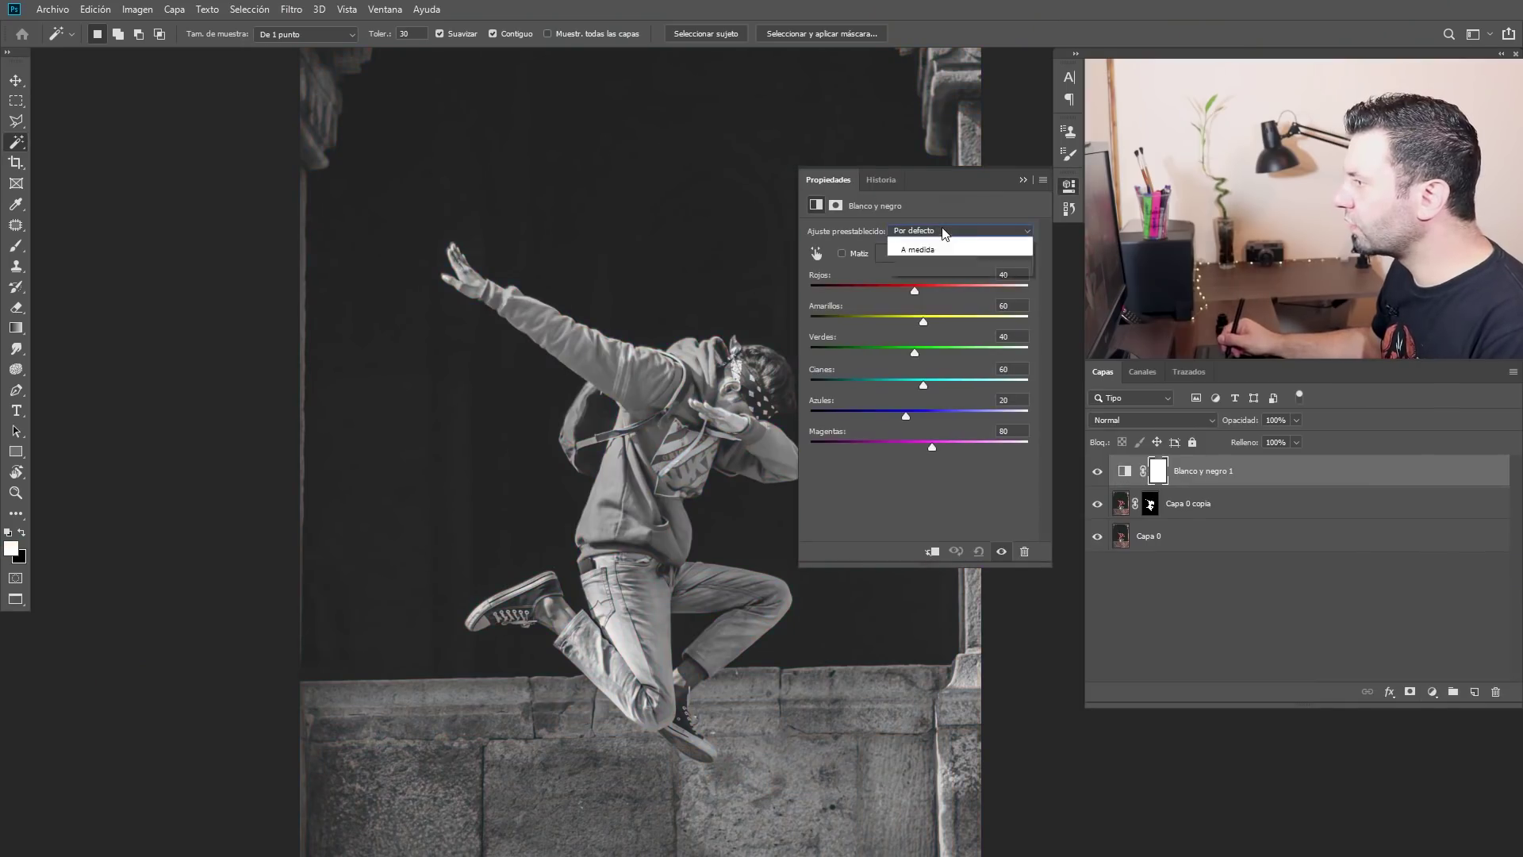
click(940, 229)
click(929, 283)
click(932, 230)
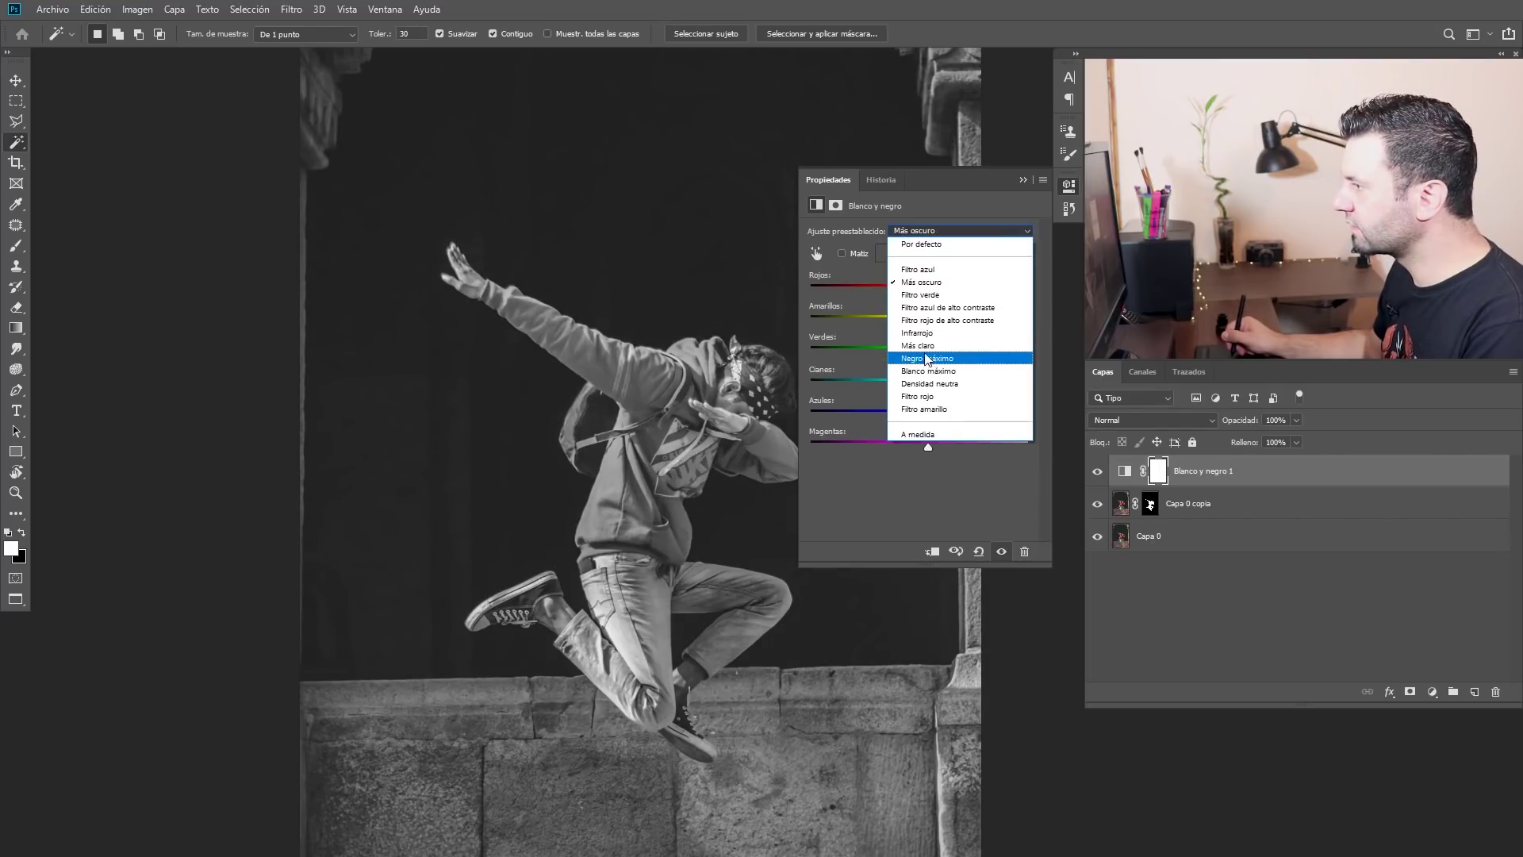
click(928, 295)
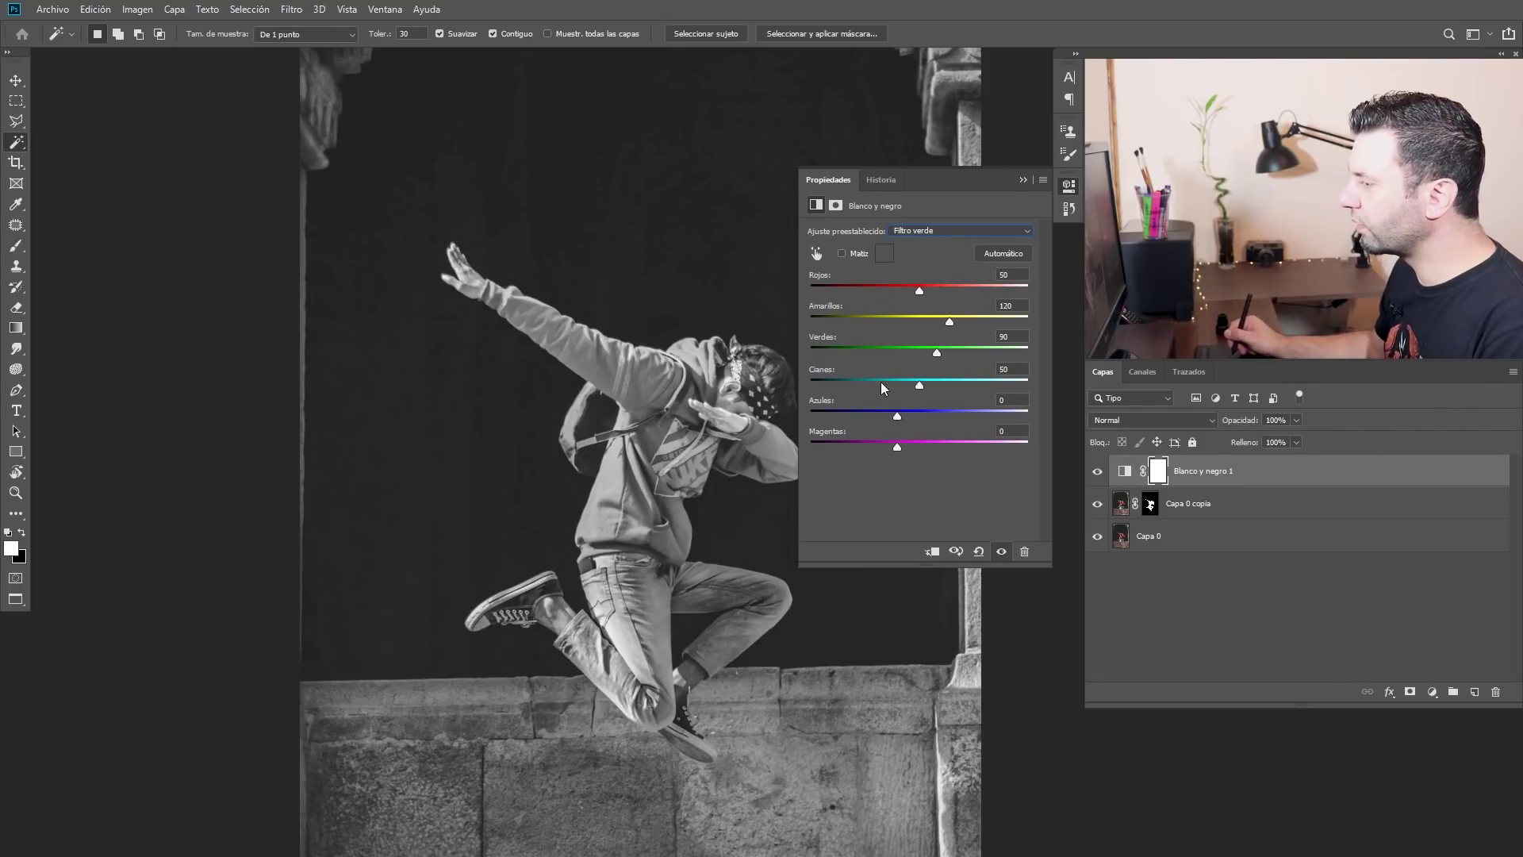
- Add a Levels (Niveles) adjustment layer on top
click(1070, 185)
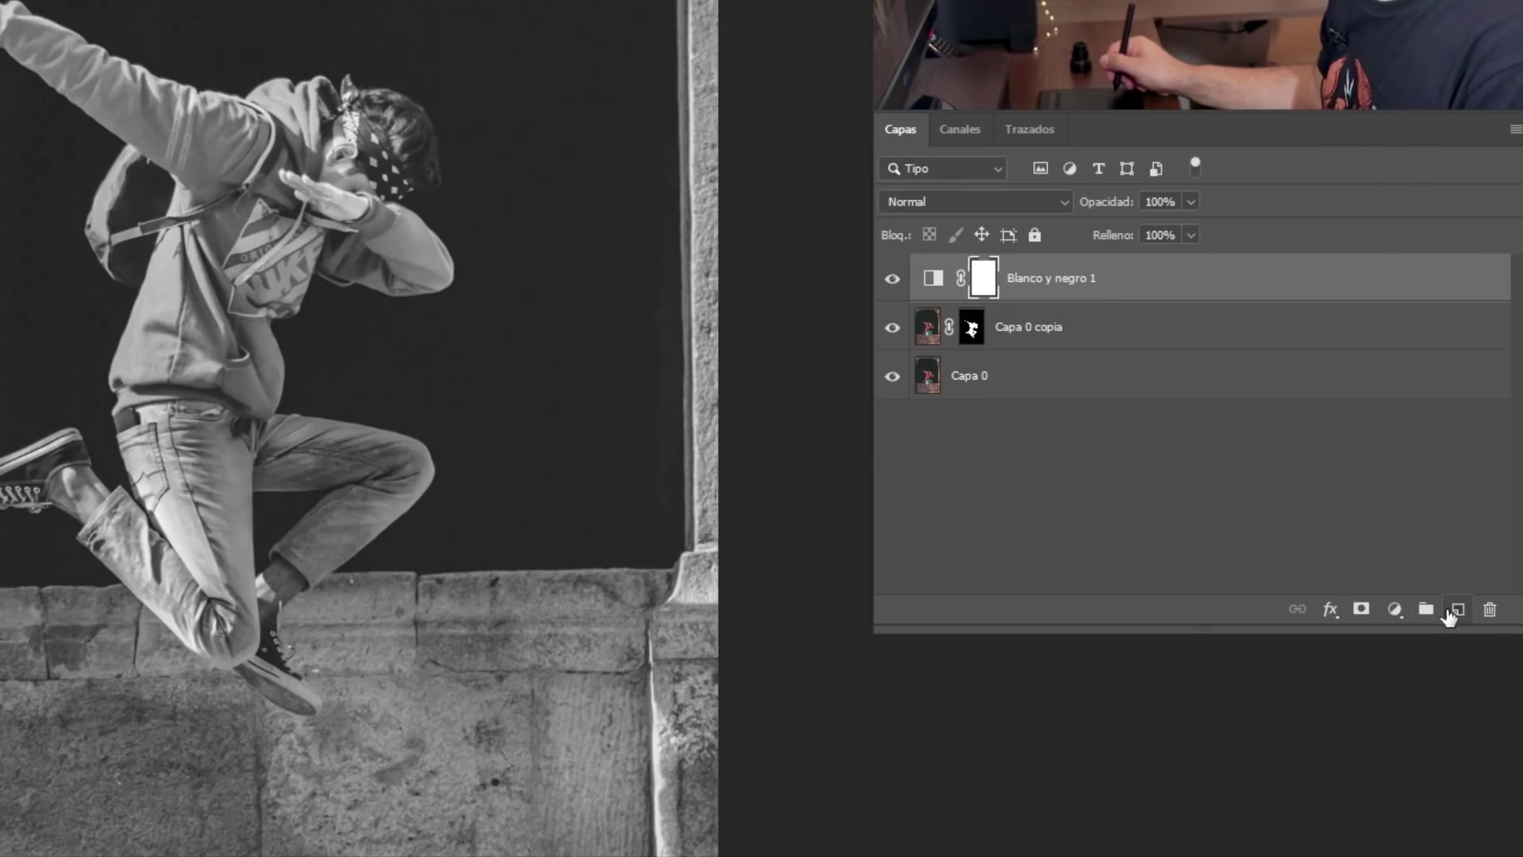
click(1395, 609)
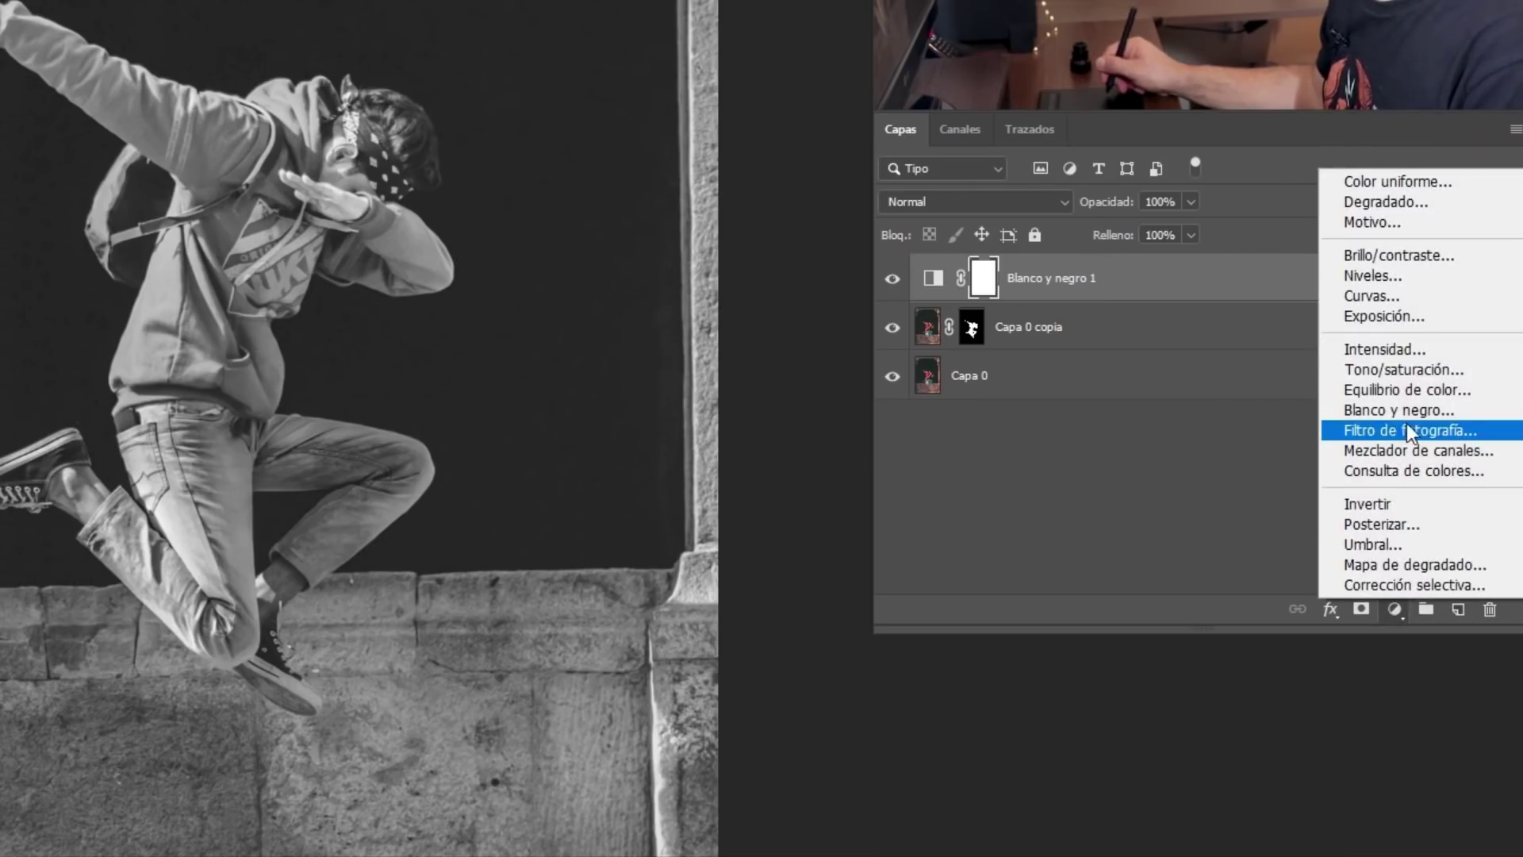
click(1392, 275)
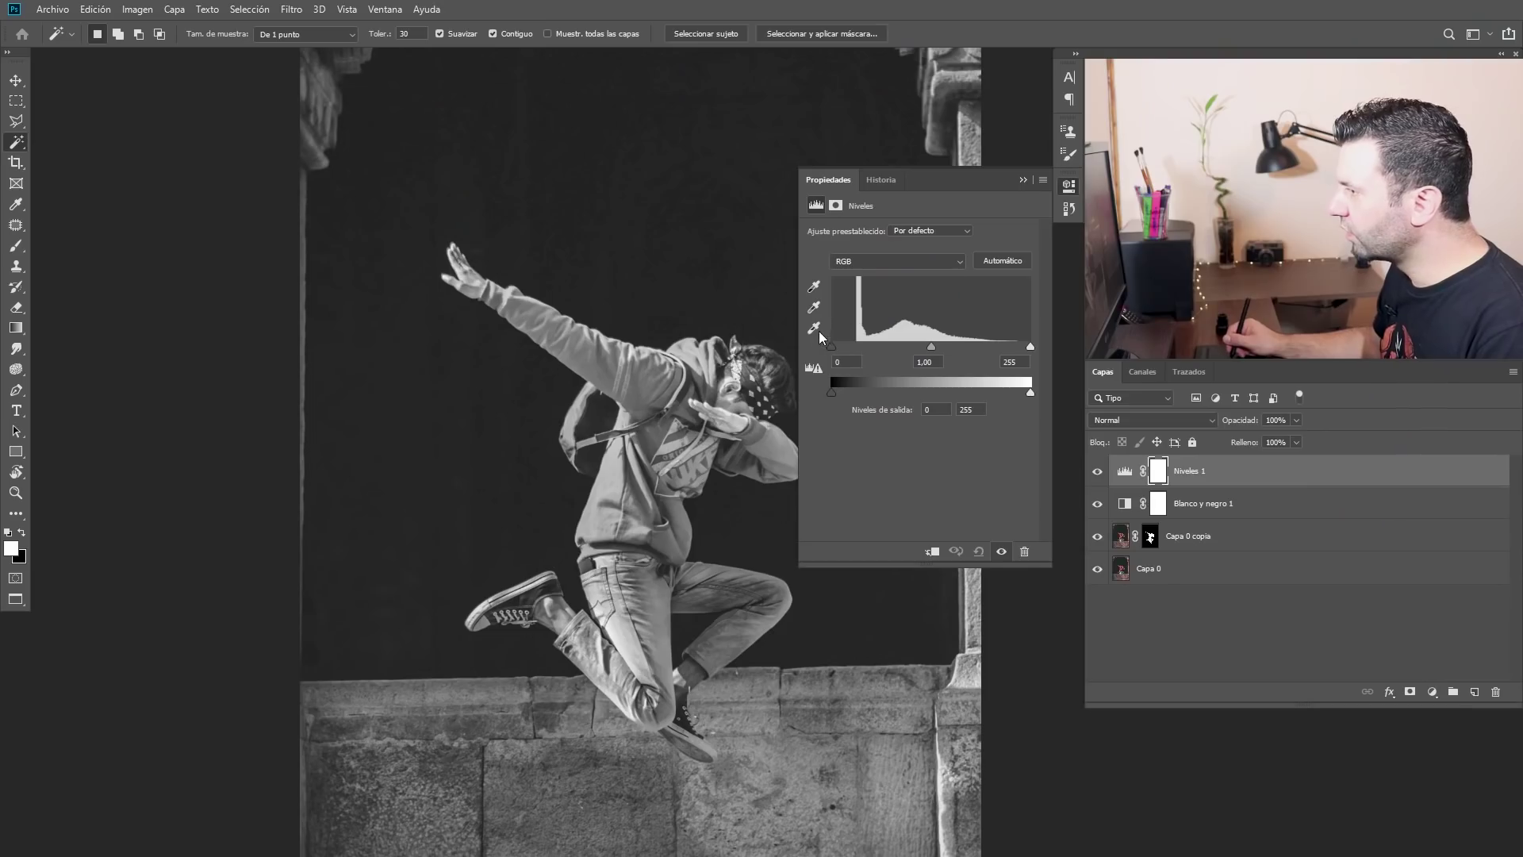
- Raise the Levels input black point to 26 to deepen the shadows
drag(830, 346, 852, 347)
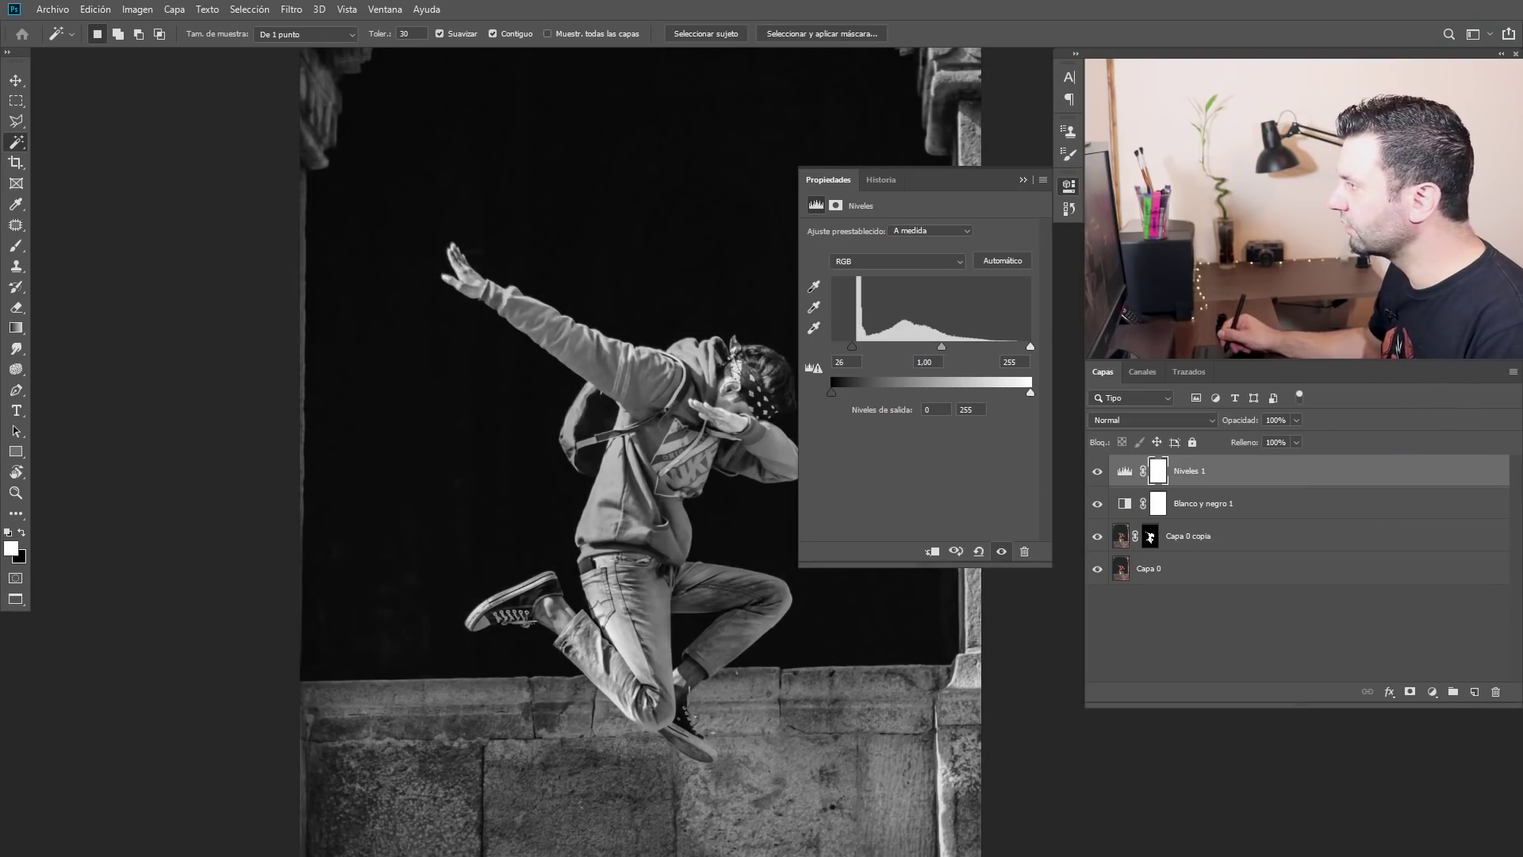
click(1070, 187)
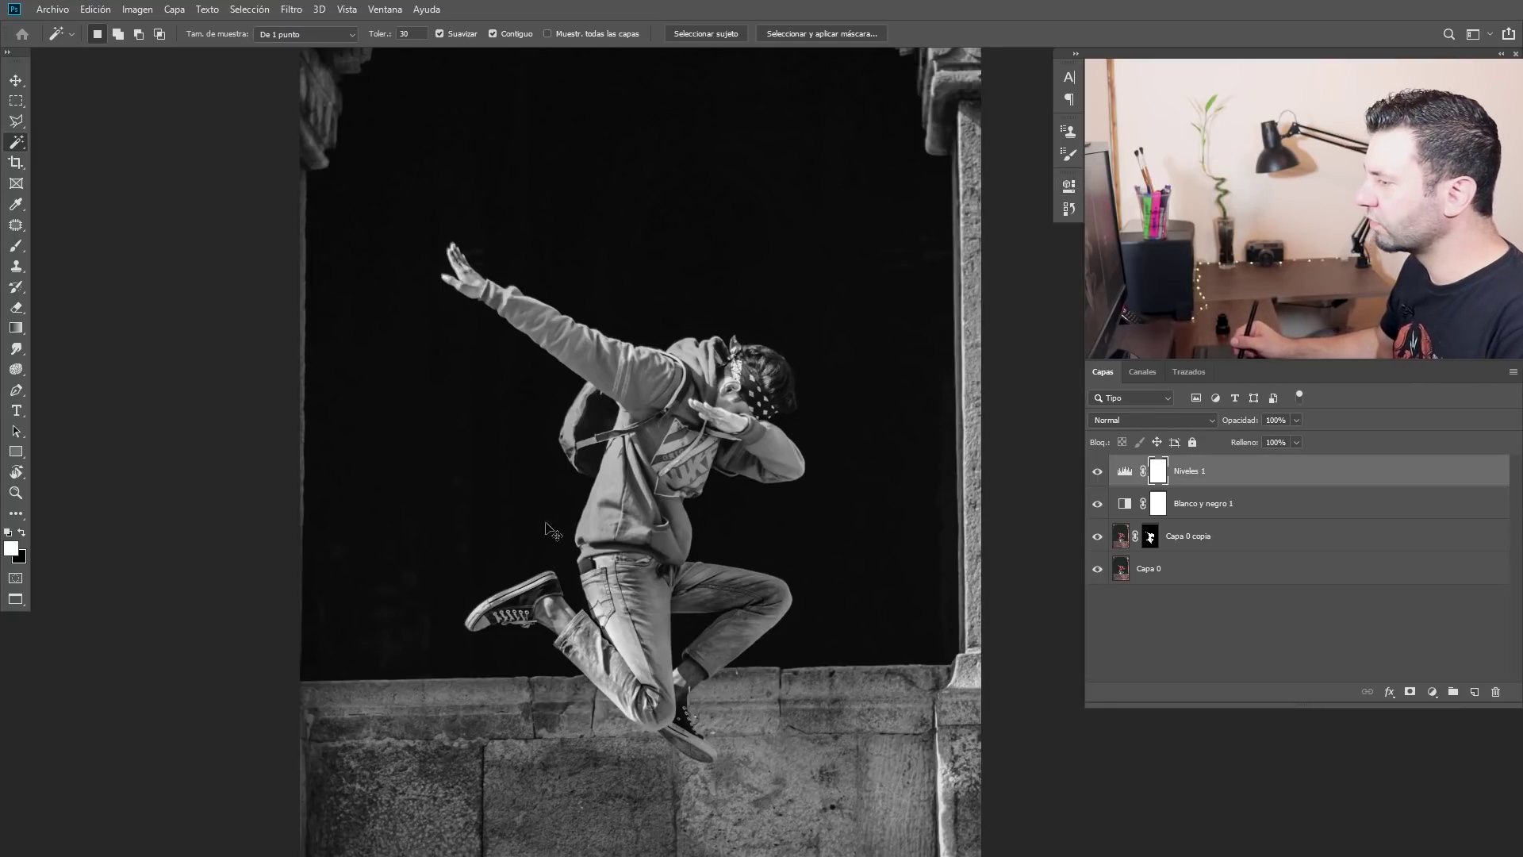
scroll(571, 510, down, 3)
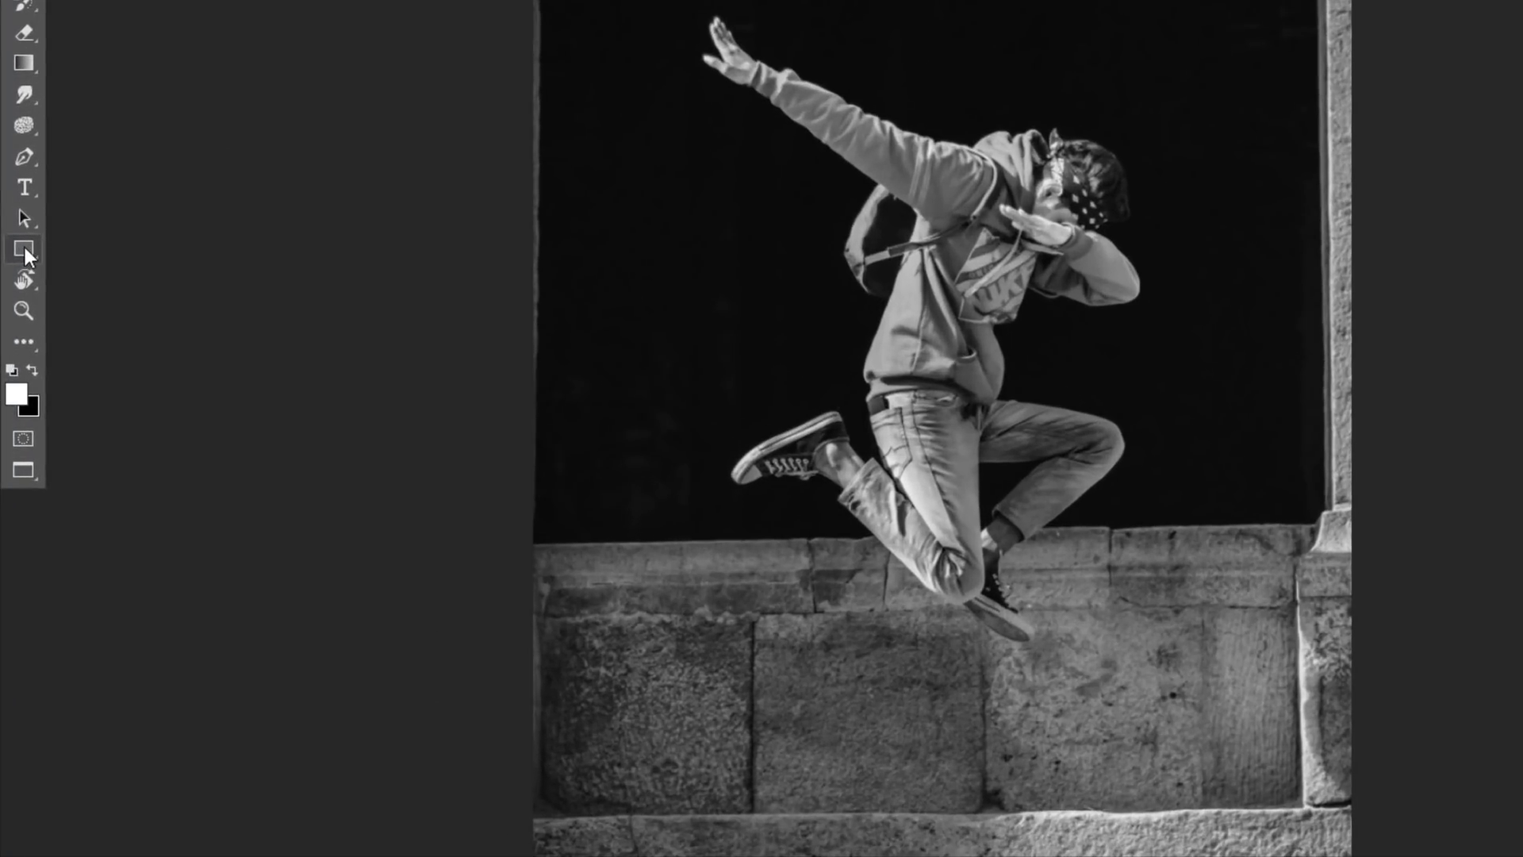
- Draw a white rectangle over the boy and resize it to about 1054 × 2020 px
right_click(26, 249)
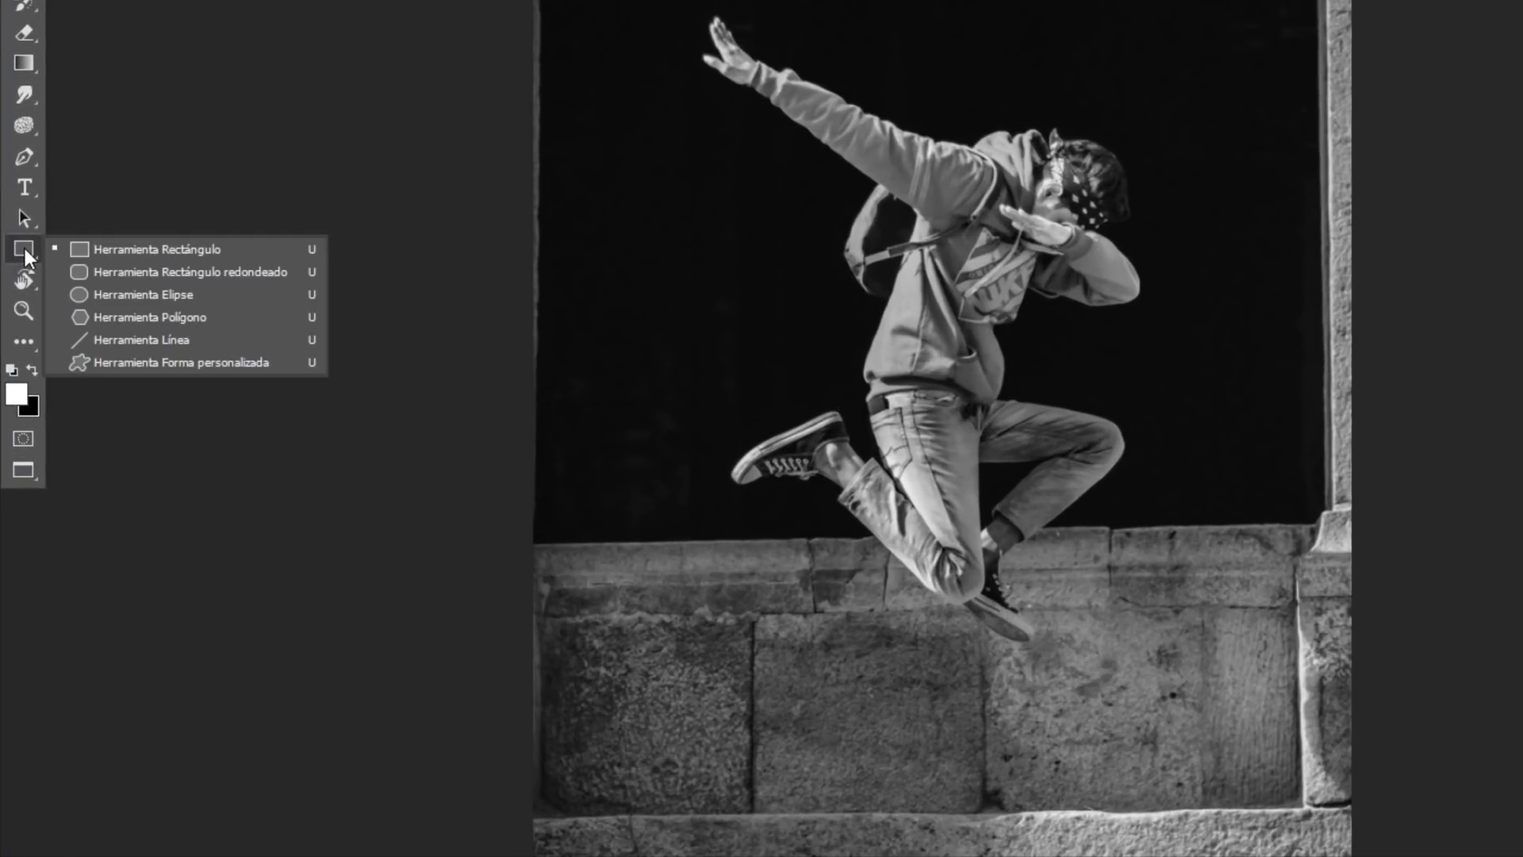
click(101, 249)
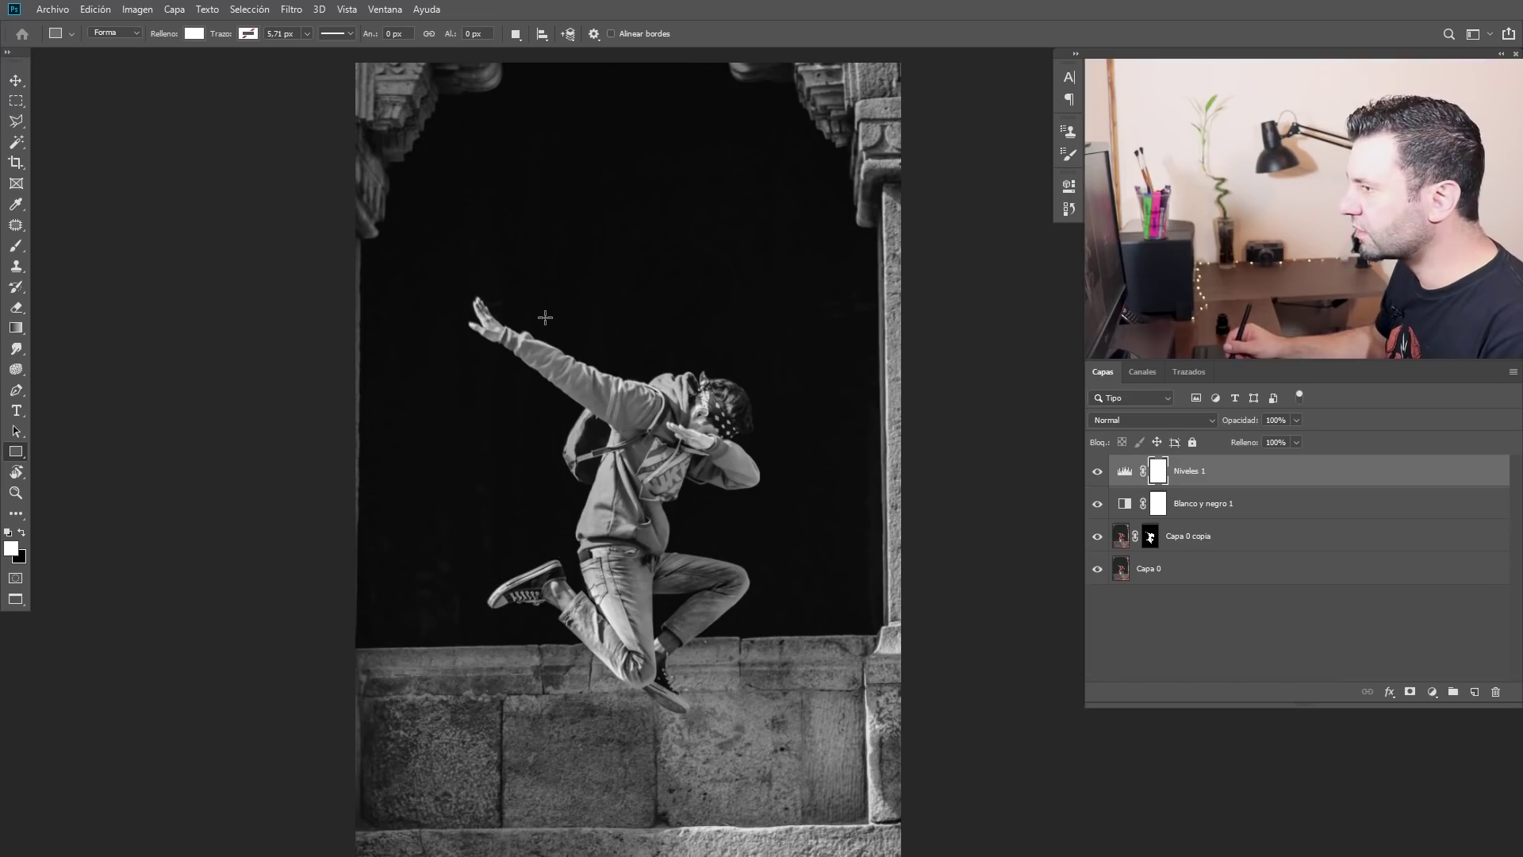
drag(554, 306, 675, 661)
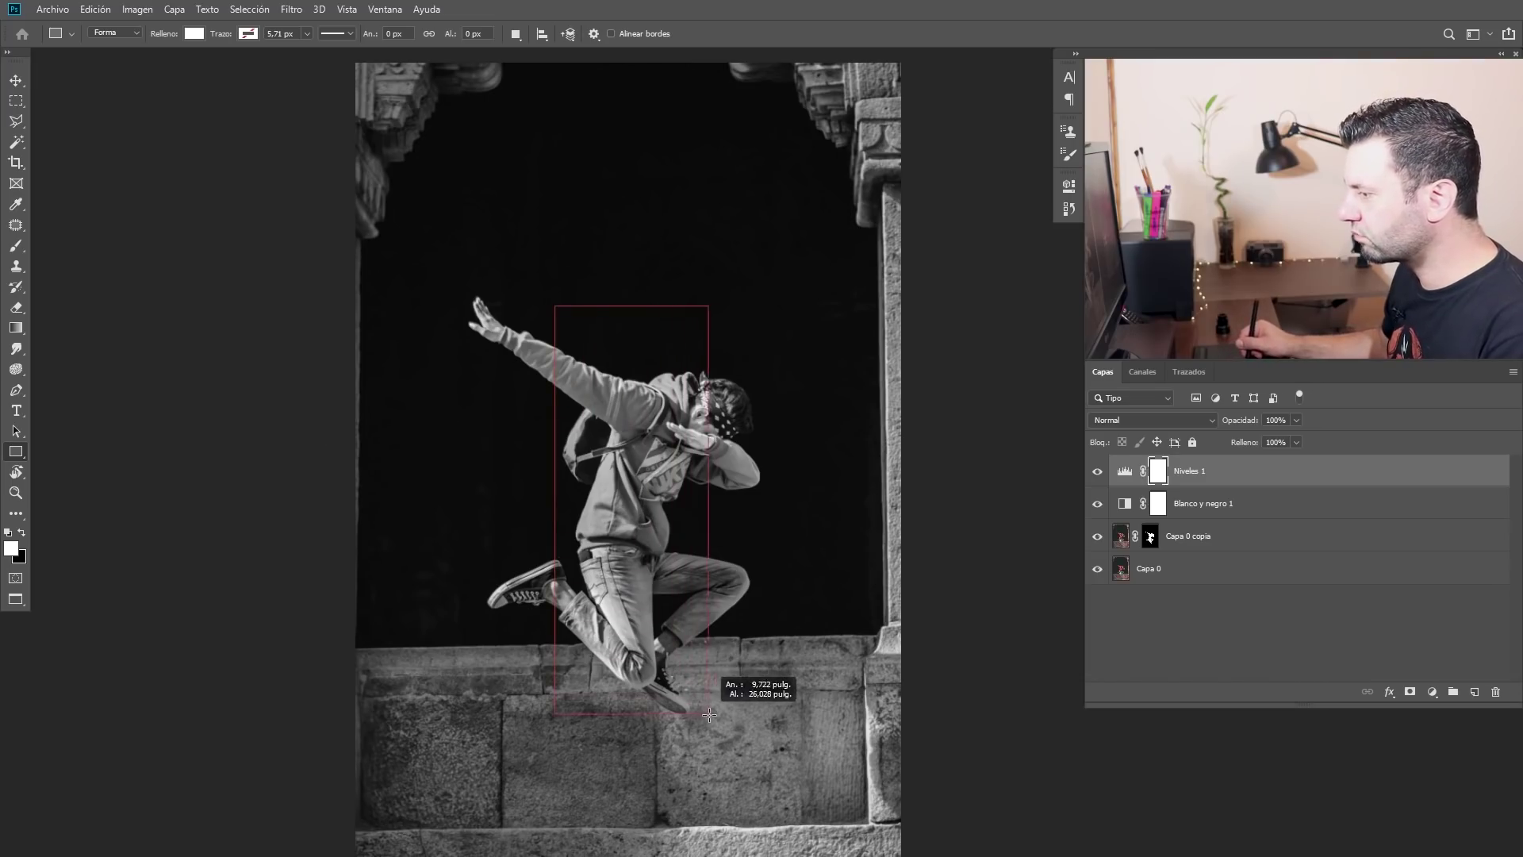
drag(675, 661, 742, 738)
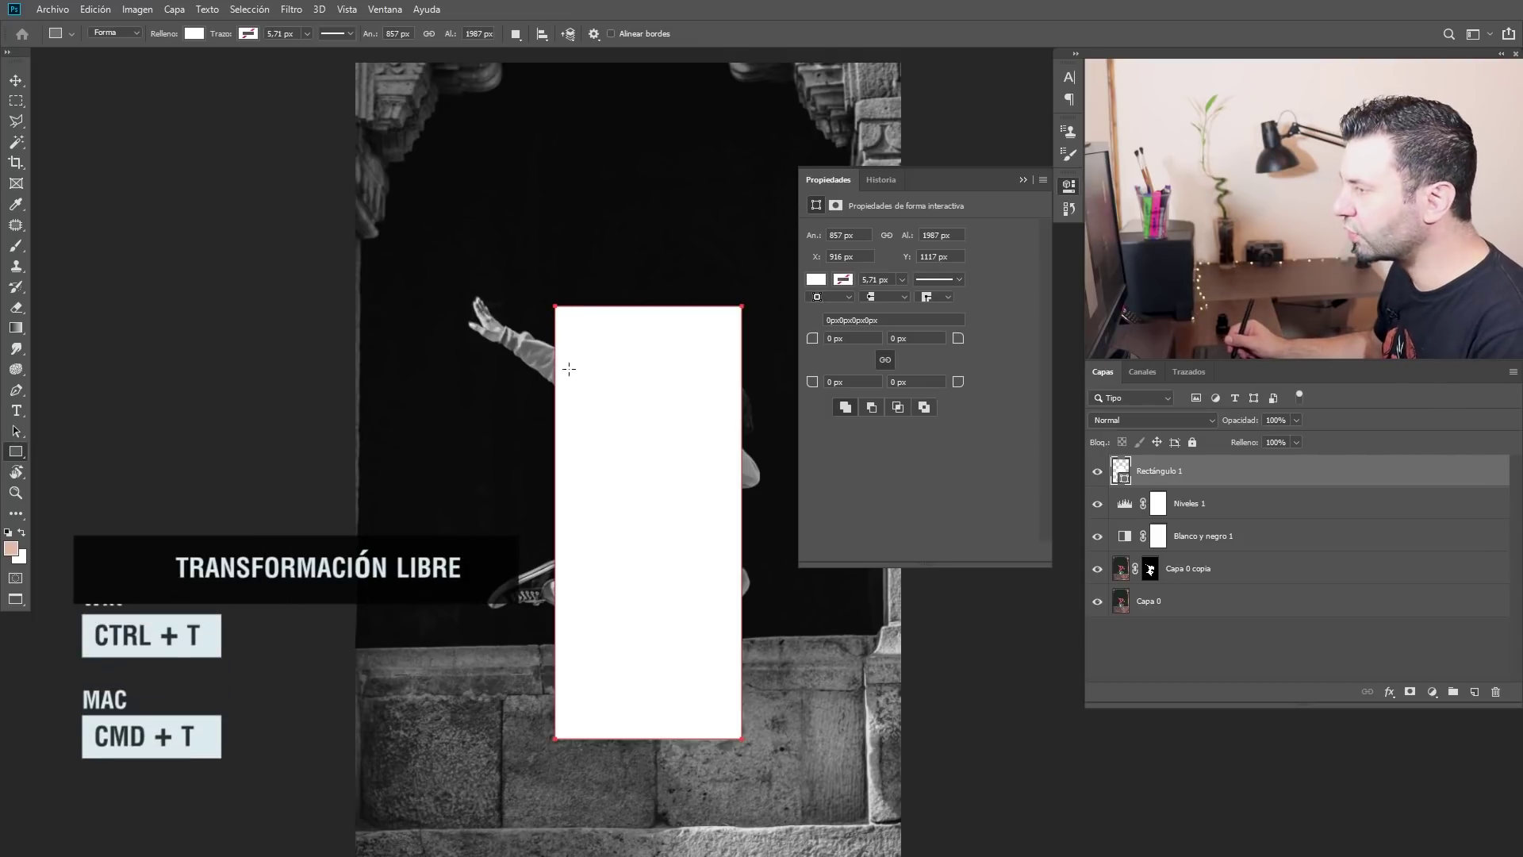
key(ctrl+t)
drag(554, 308, 510, 269)
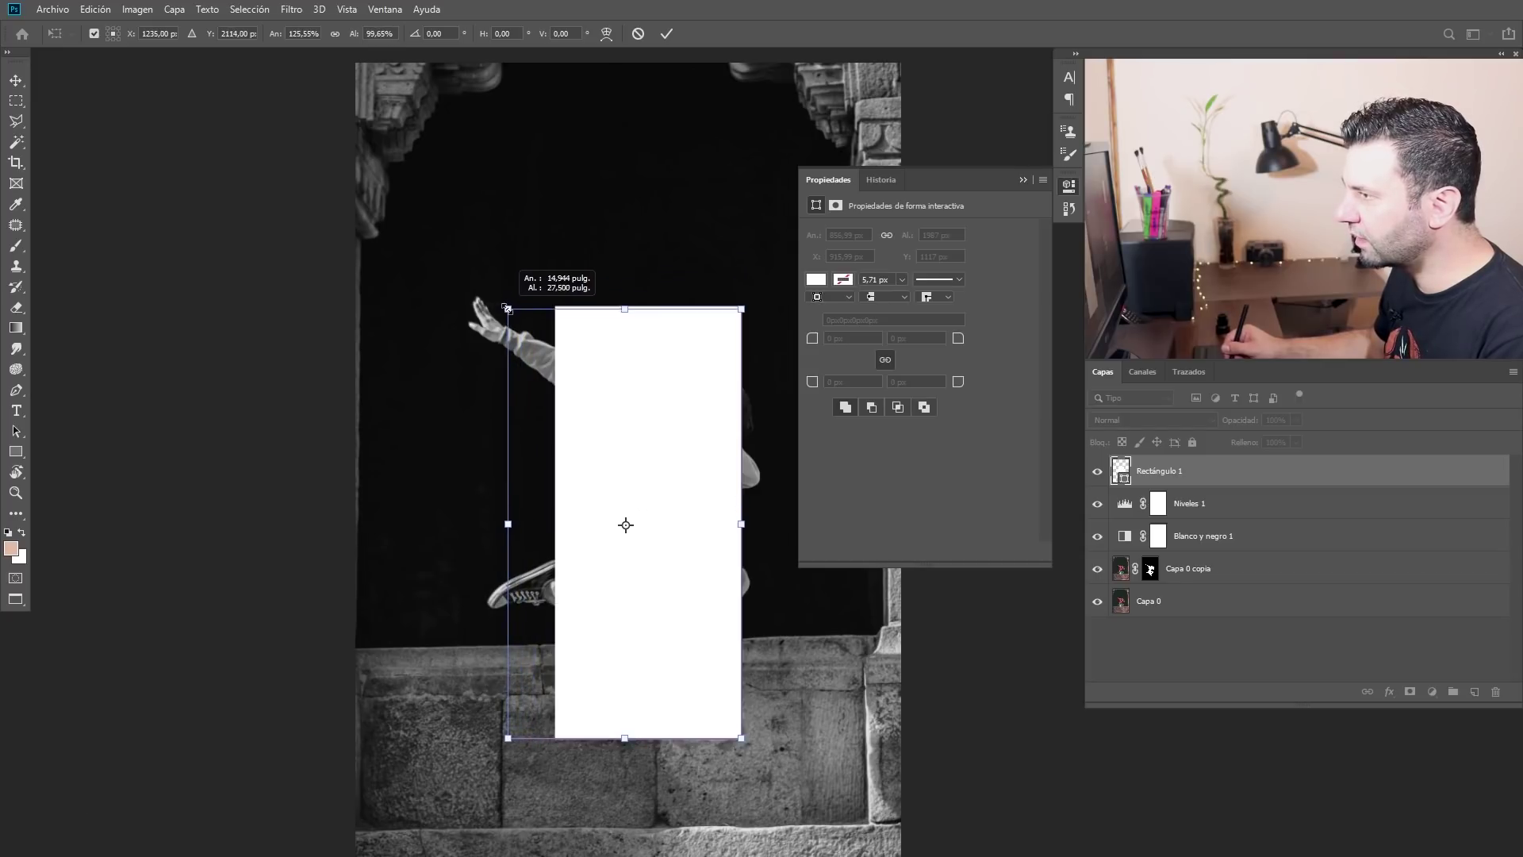
drag(510, 269, 512, 298)
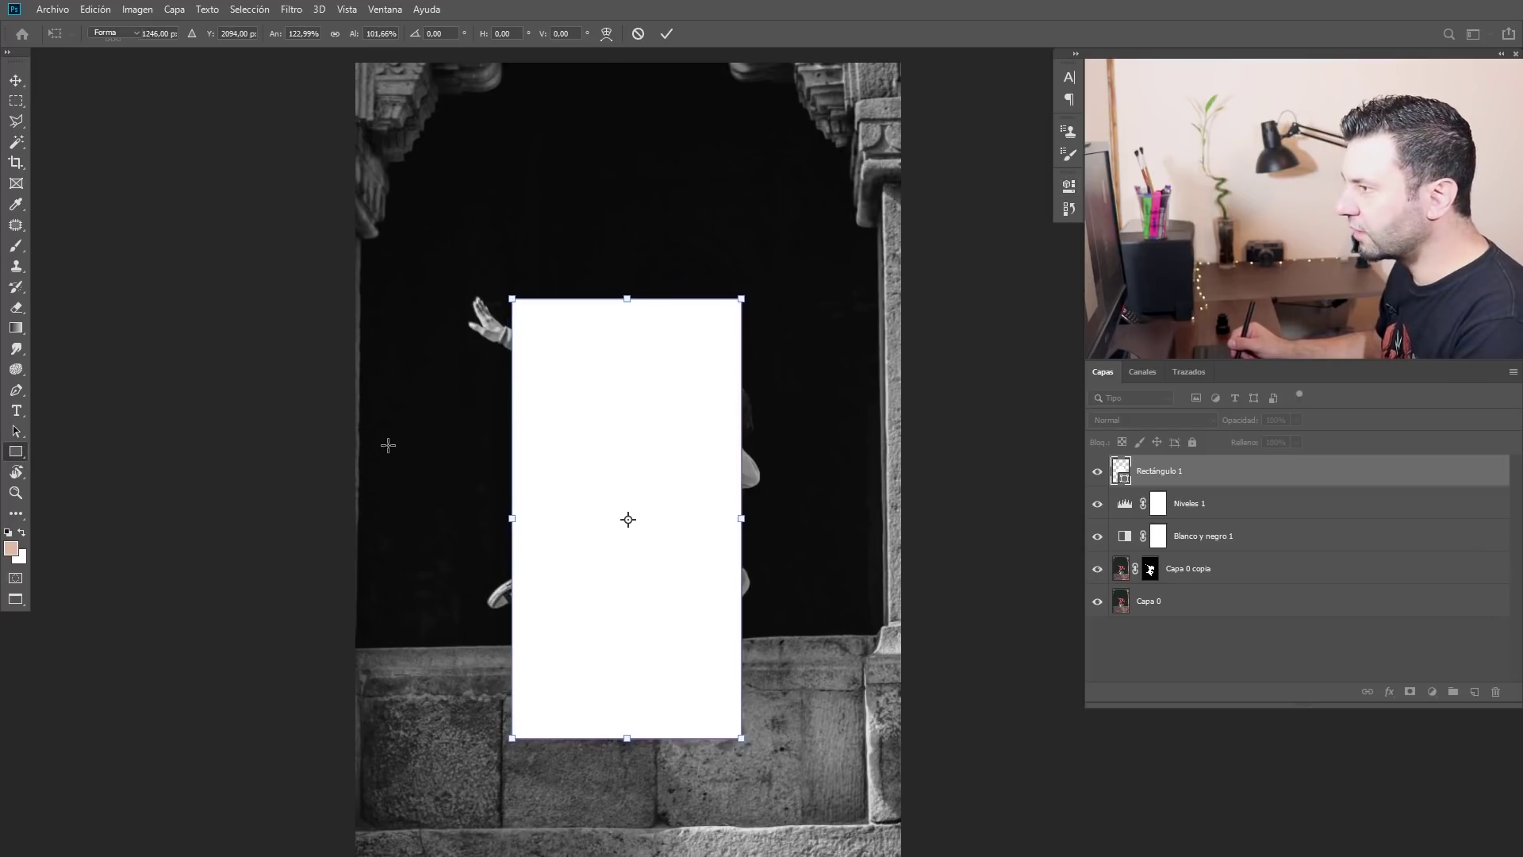
key(Return)
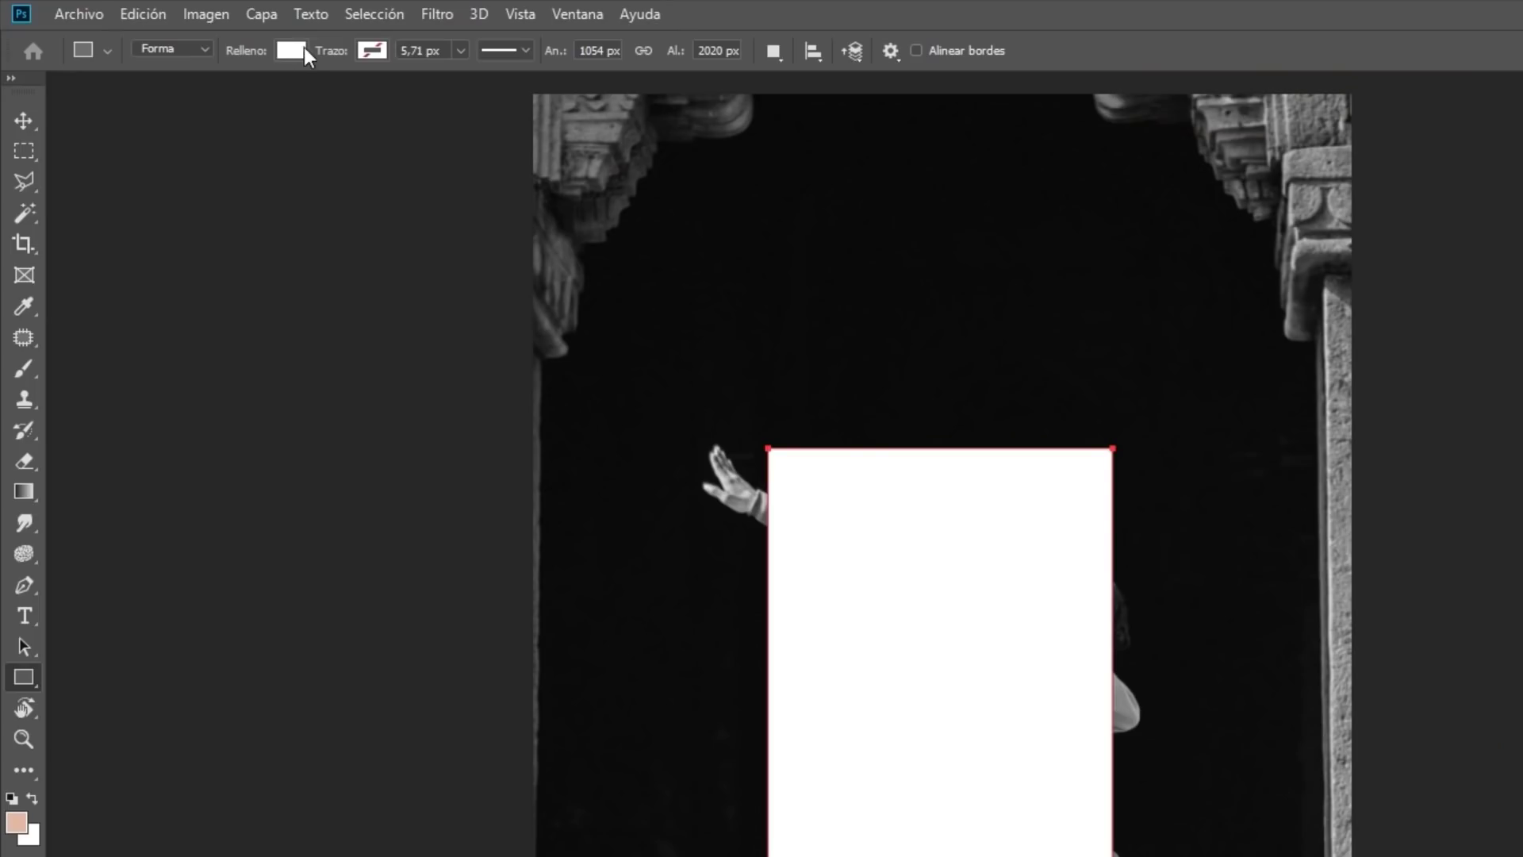
click(300, 50)
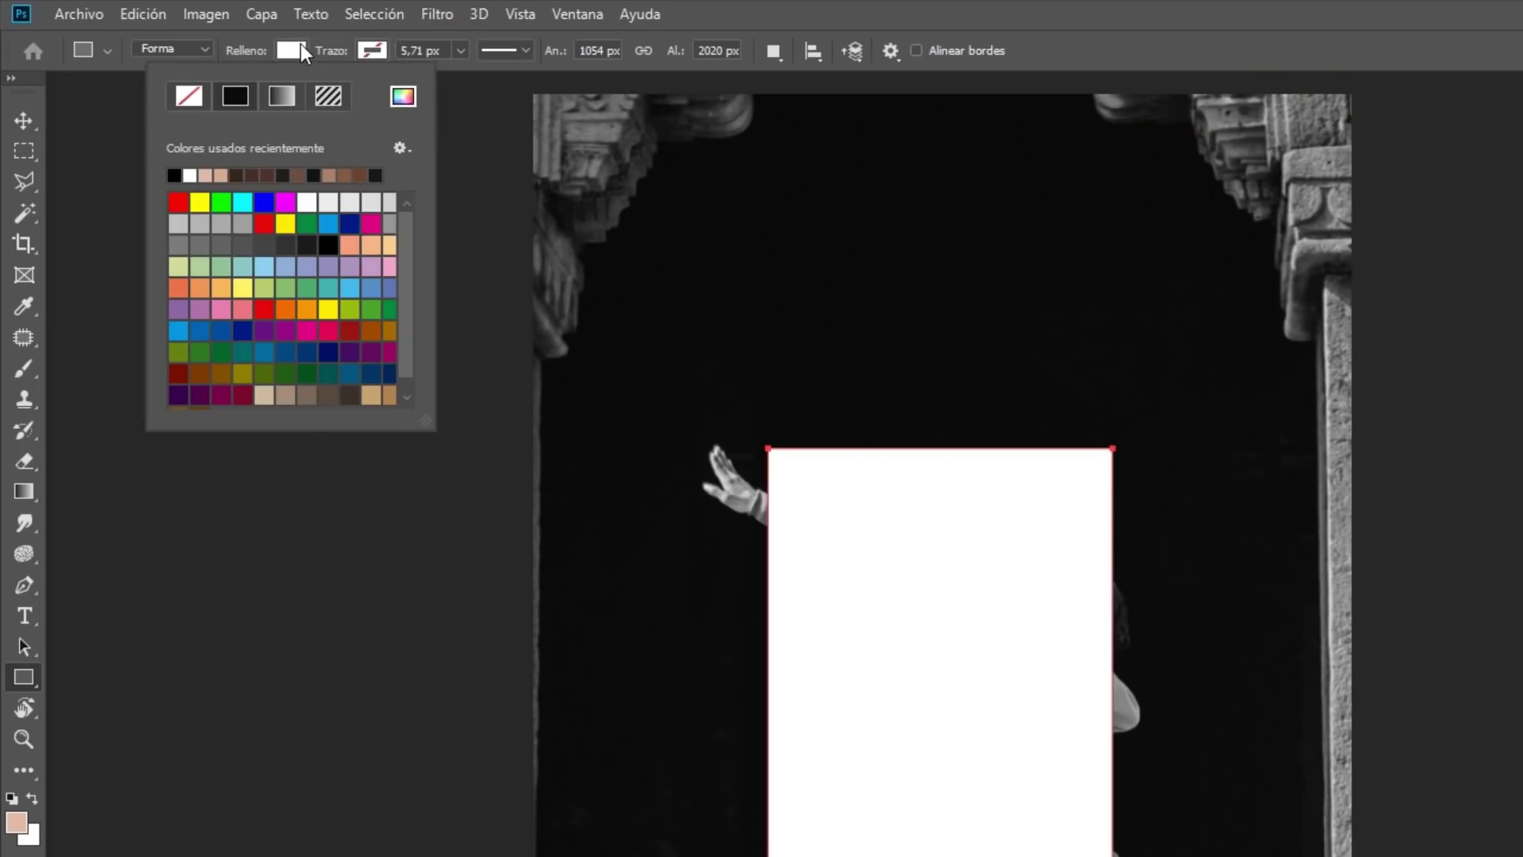
- Give the rectangle no fill and a white stroke of about 30 px
click(191, 95)
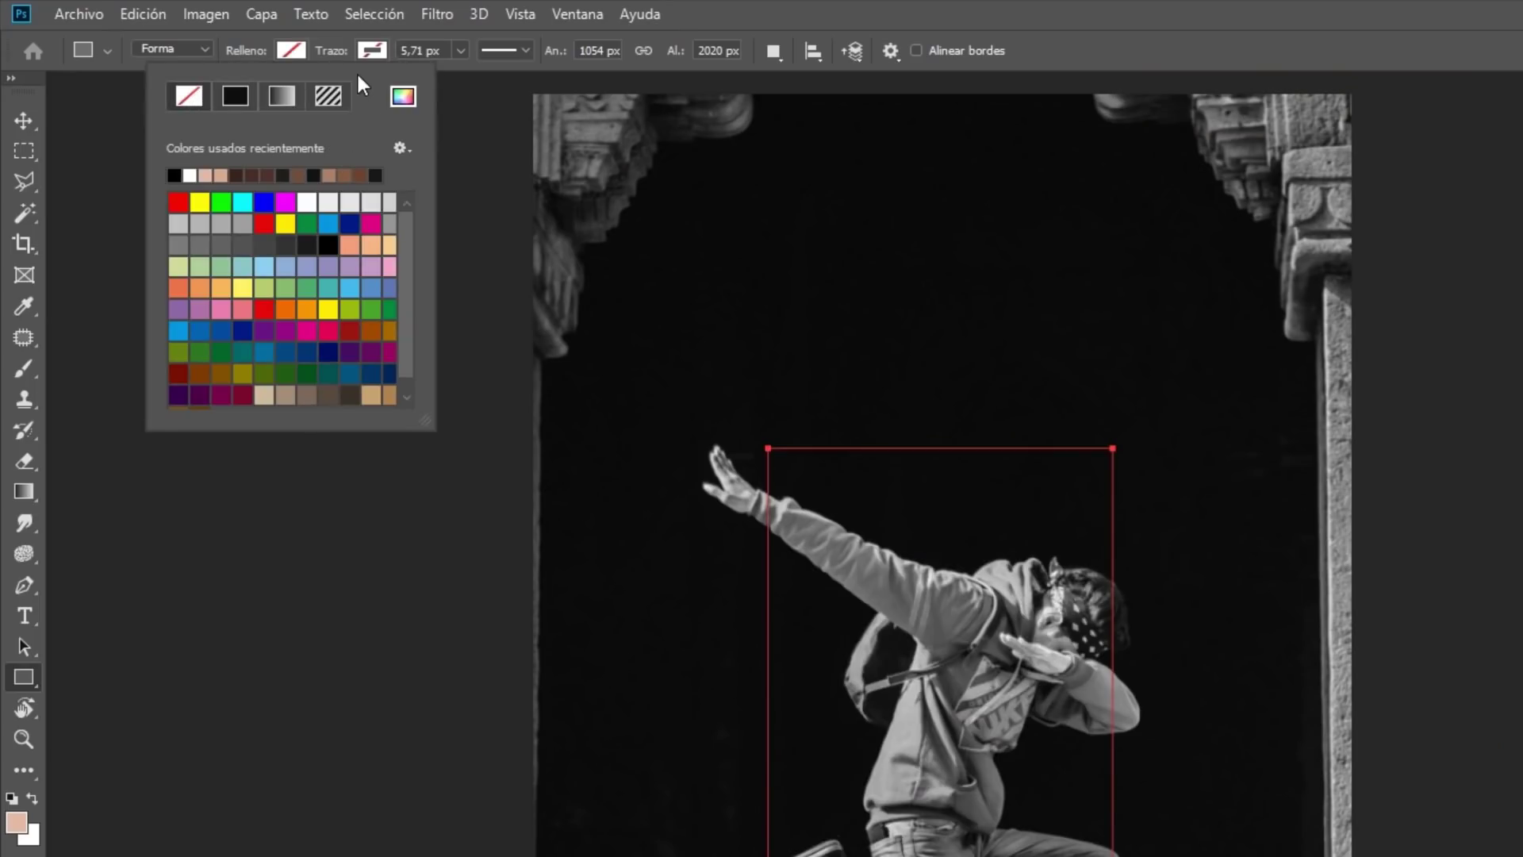
click(367, 47)
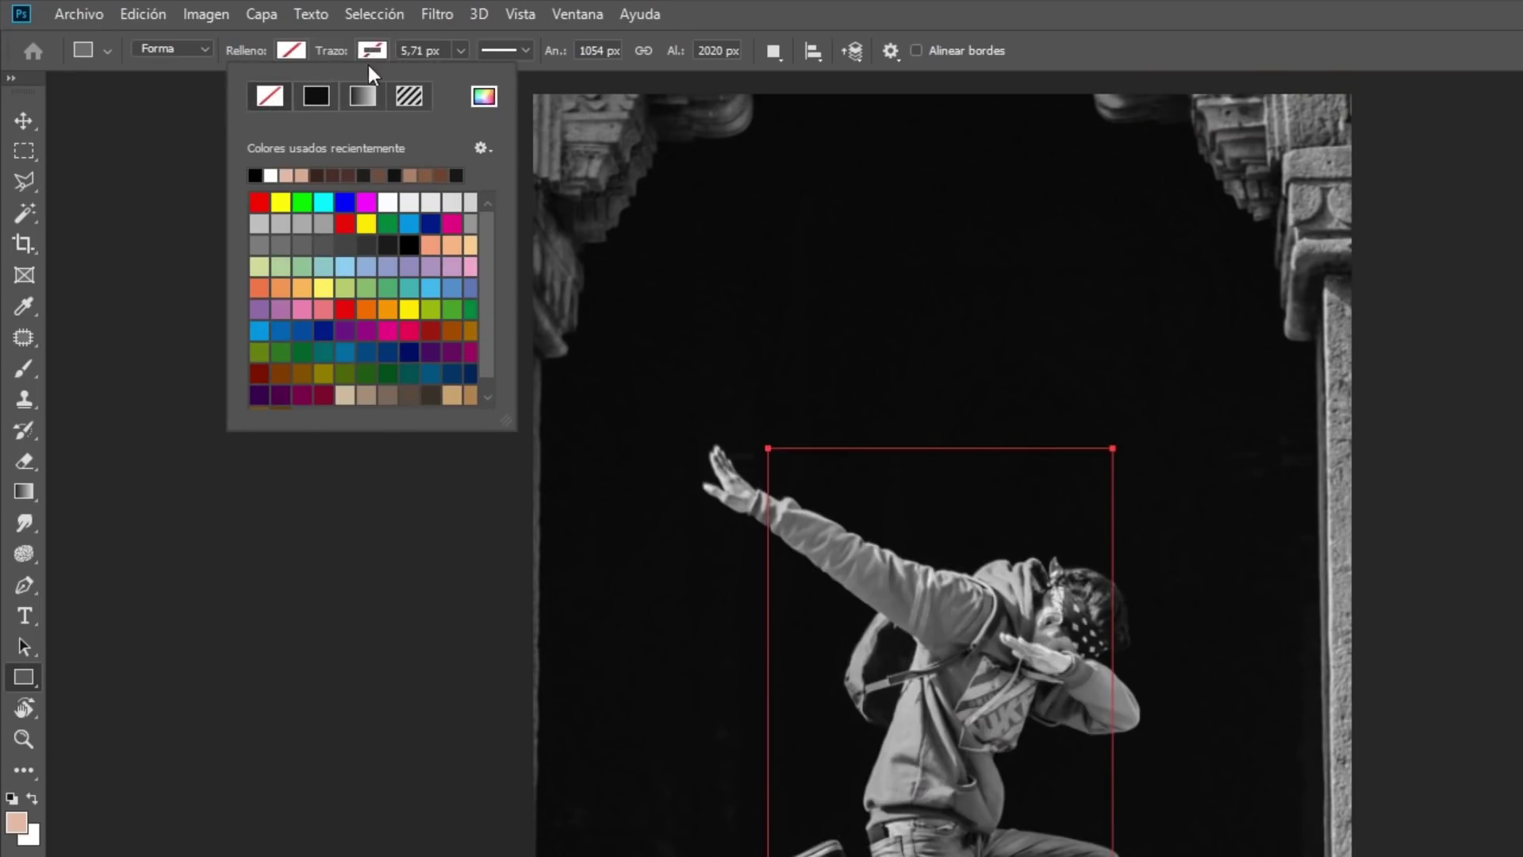
click(388, 203)
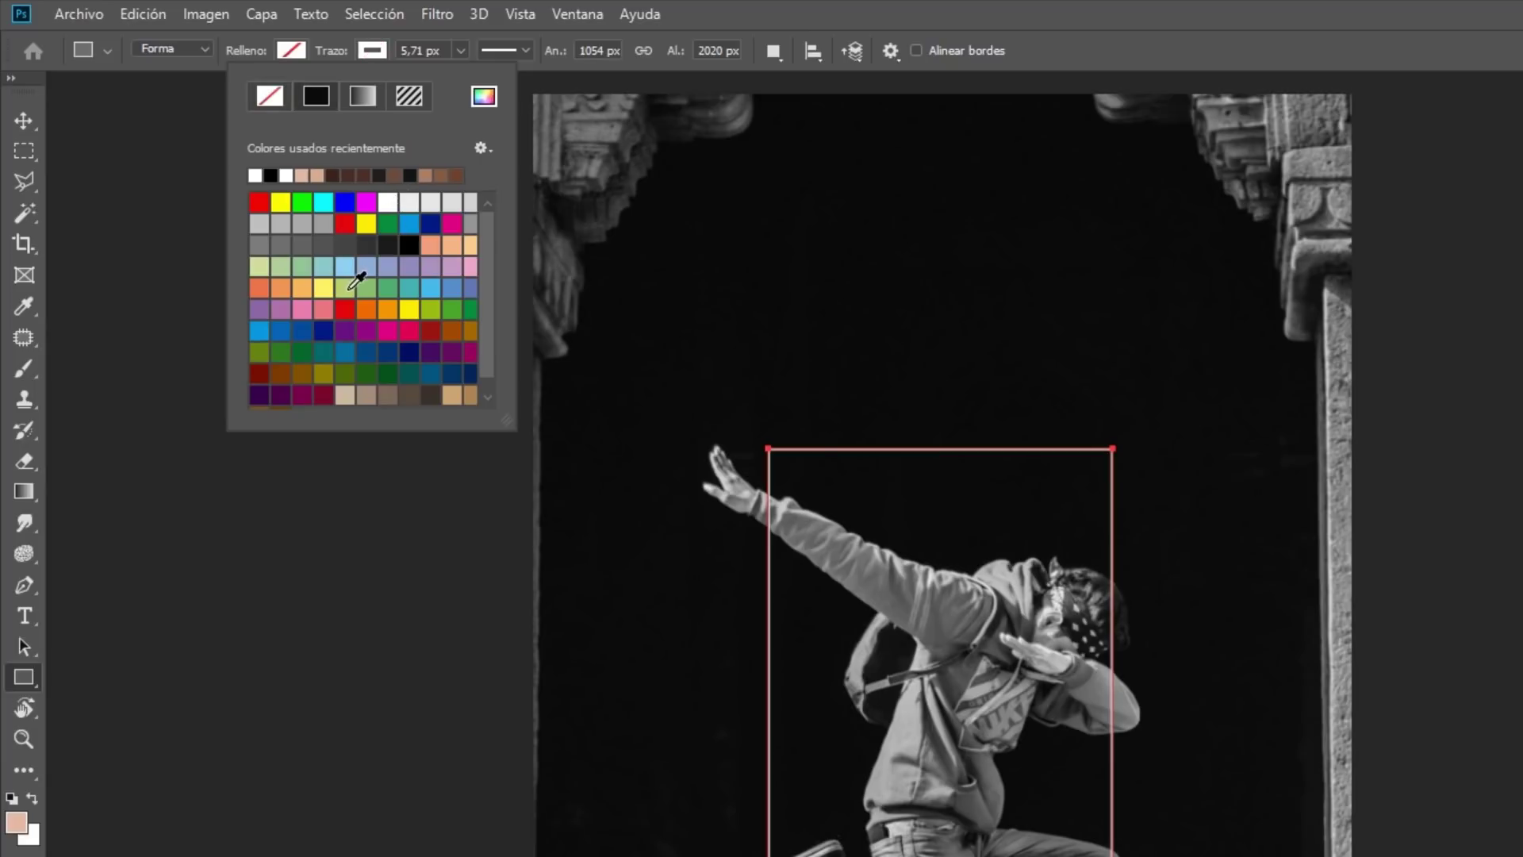
click(460, 50)
drag(460, 75, 504, 84)
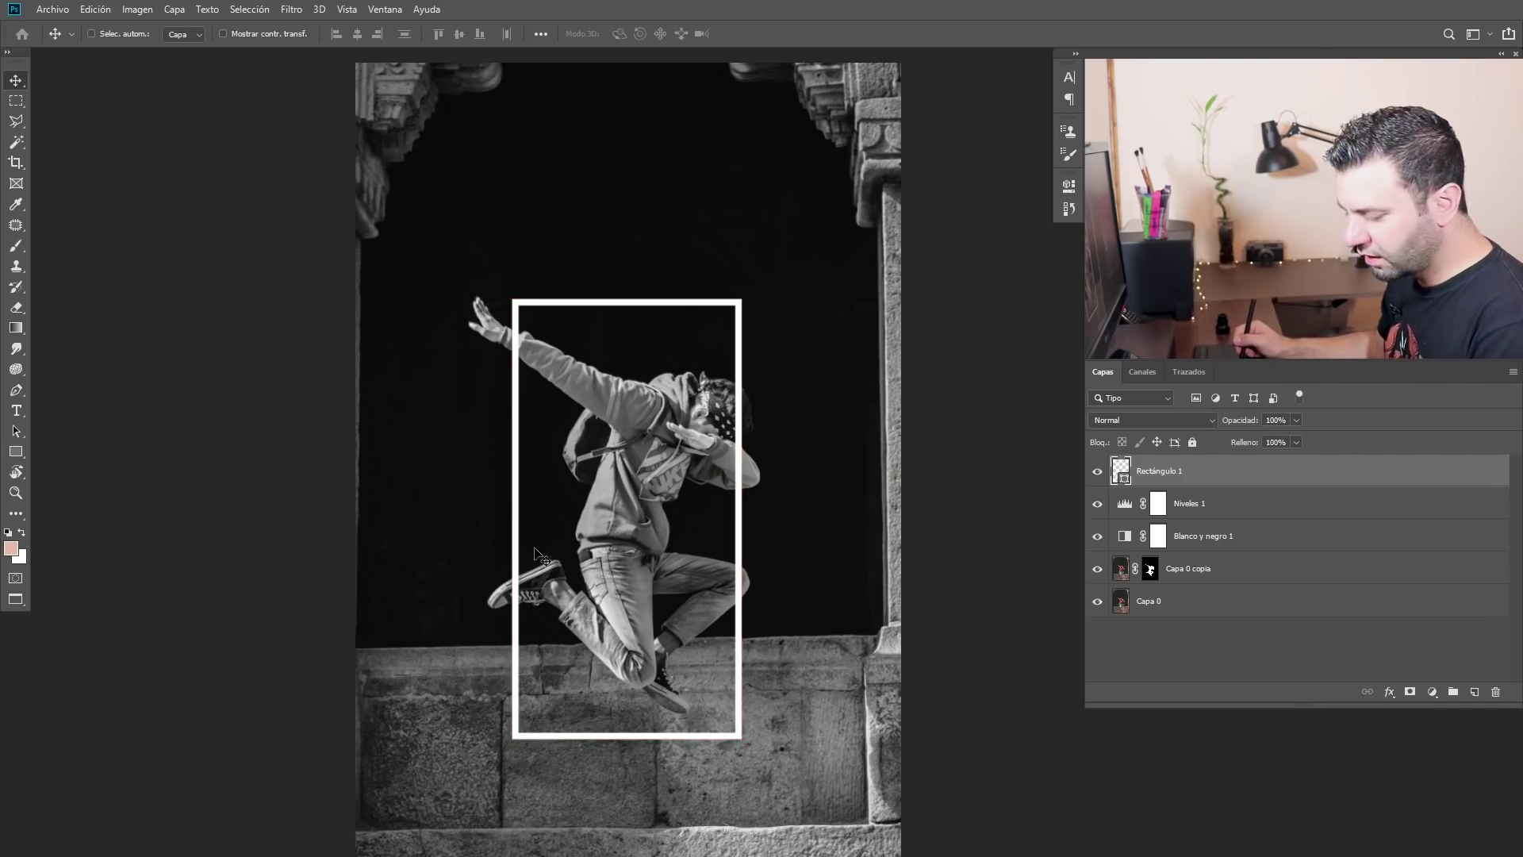
click(91, 33)
- Widen the Rectángulo 1 frame to about 103.7% so it tightly frames the boy
key(ctrl+t)
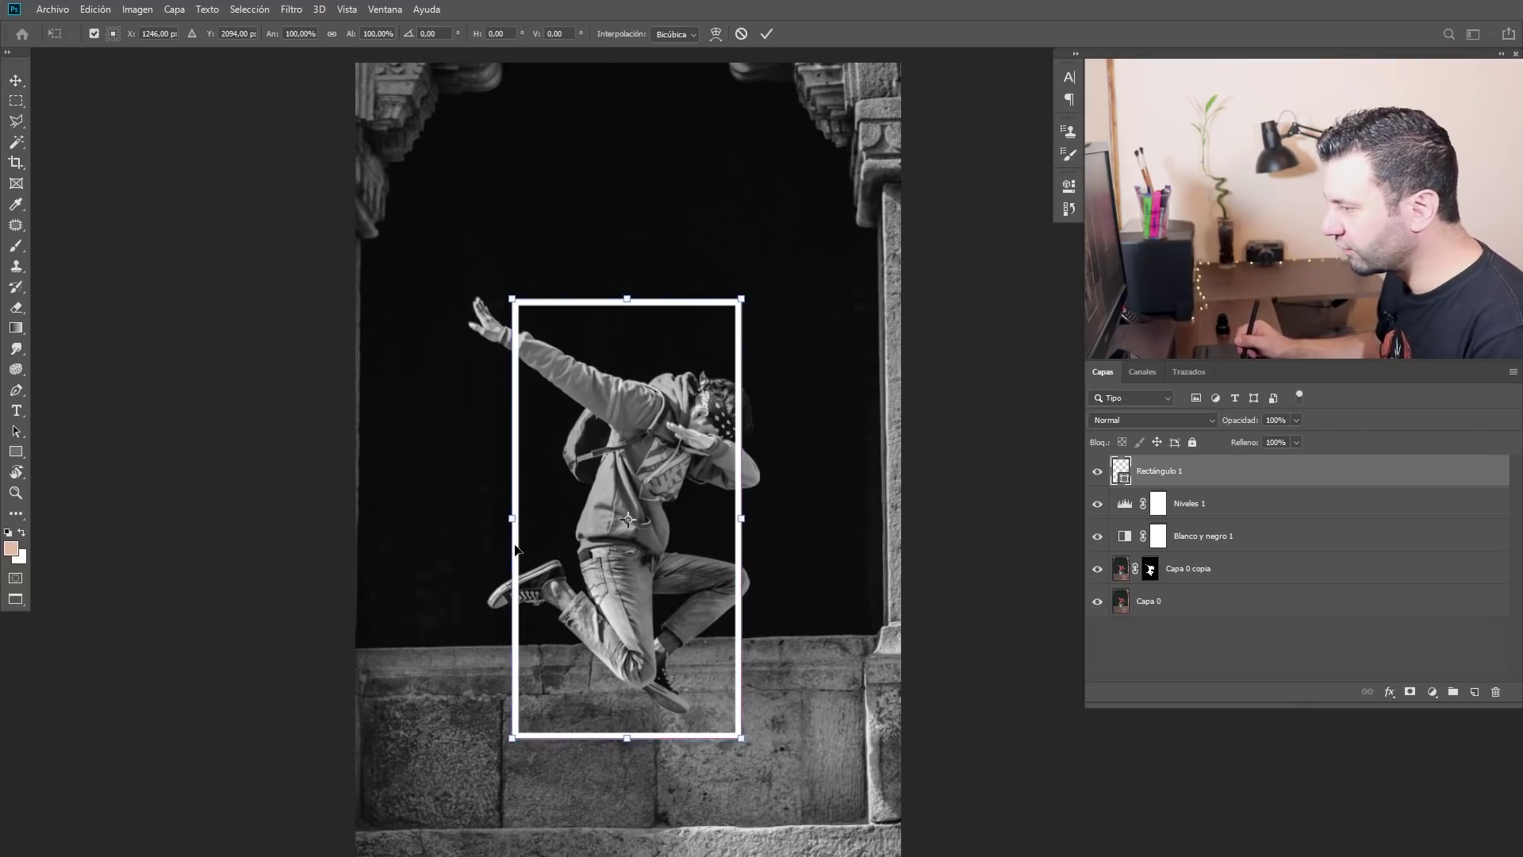
drag(512, 518, 509, 518)
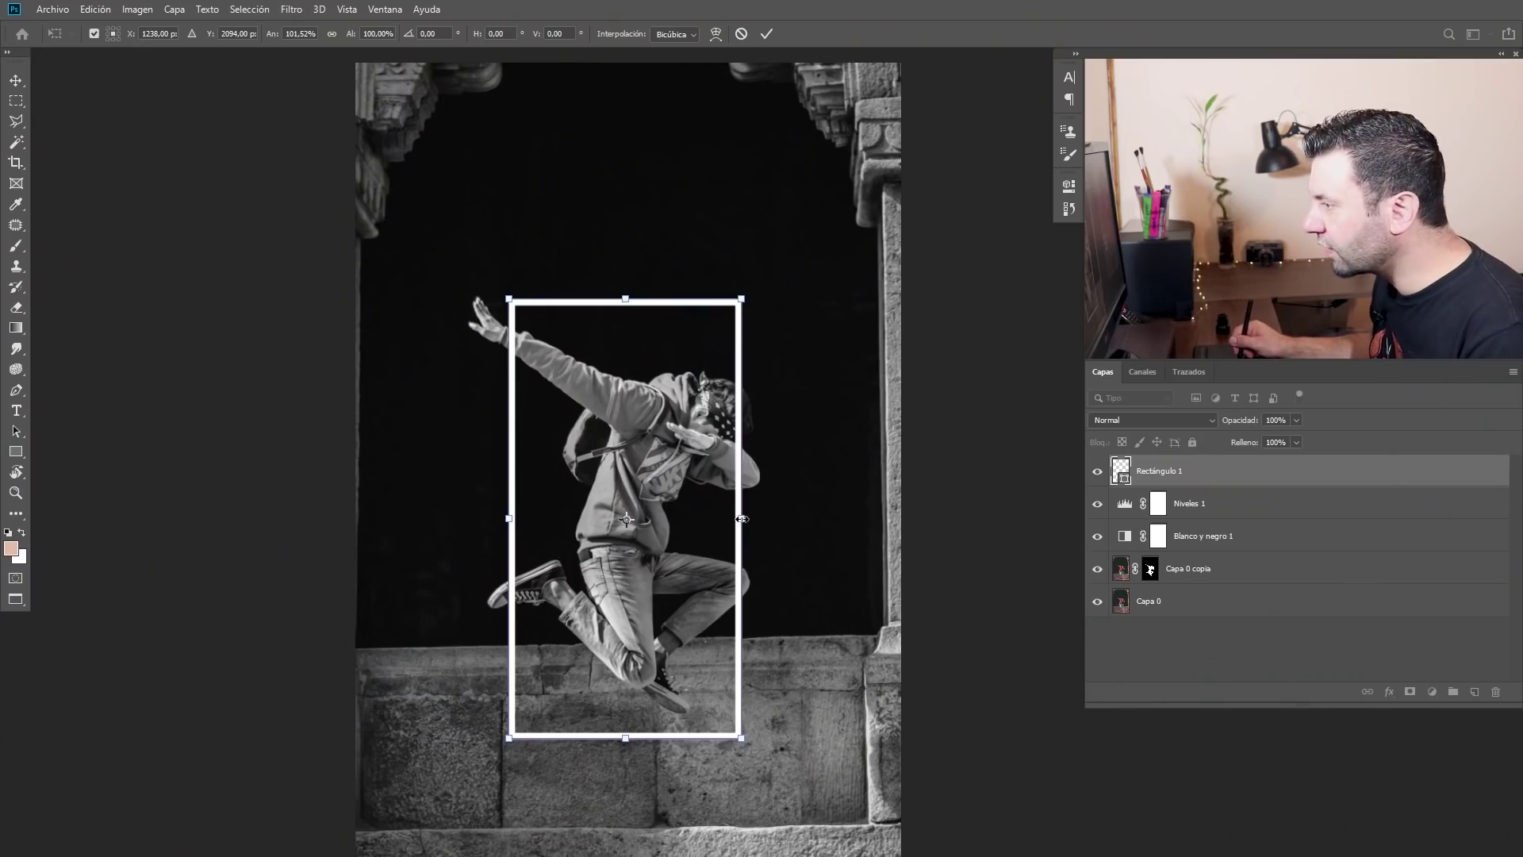
drag(742, 519, 743, 519)
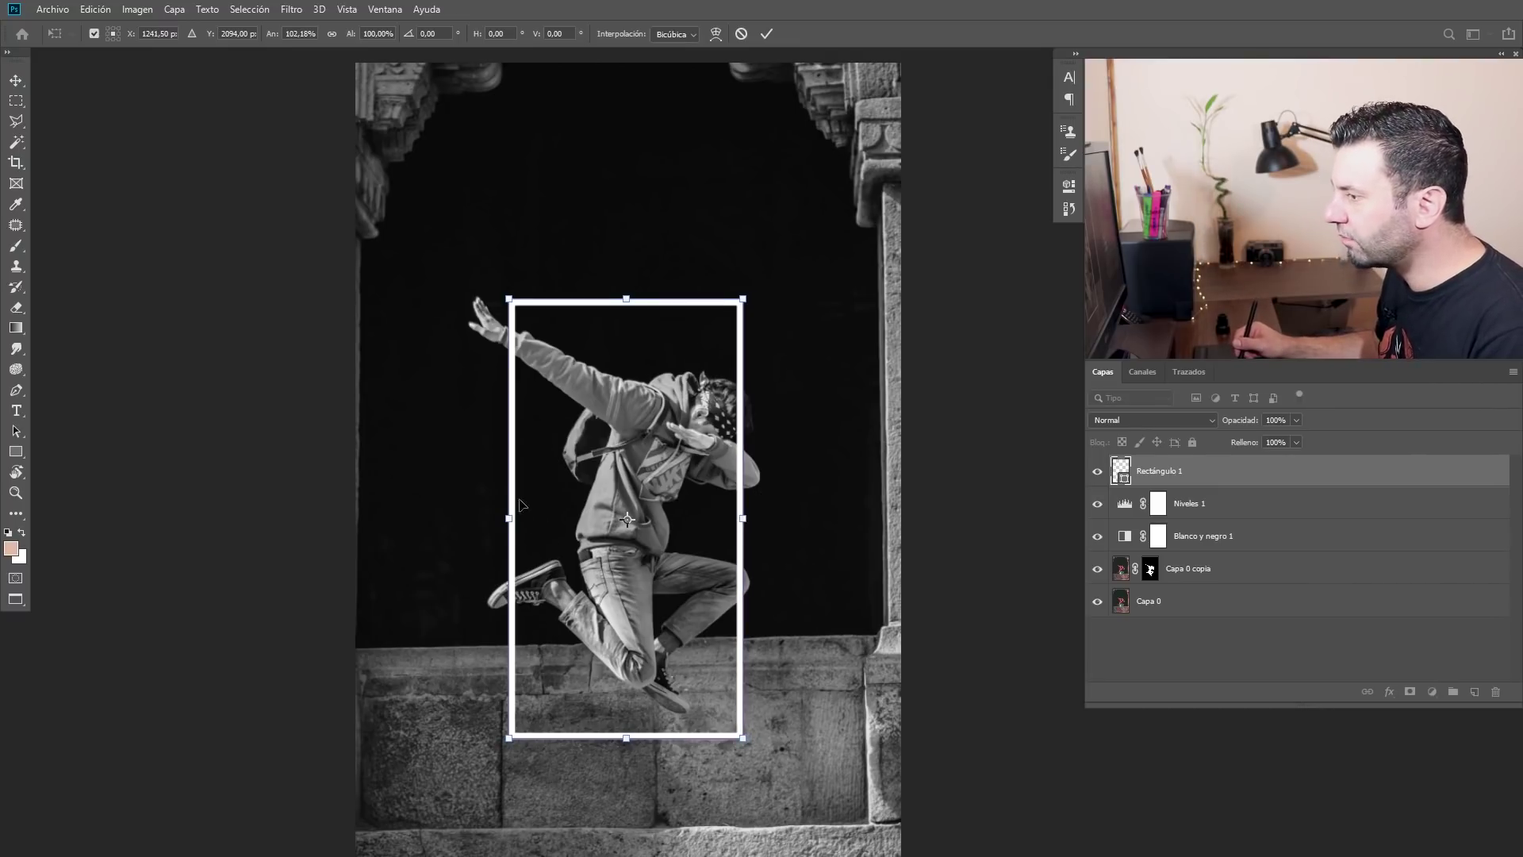
drag(510, 518, 504, 518)
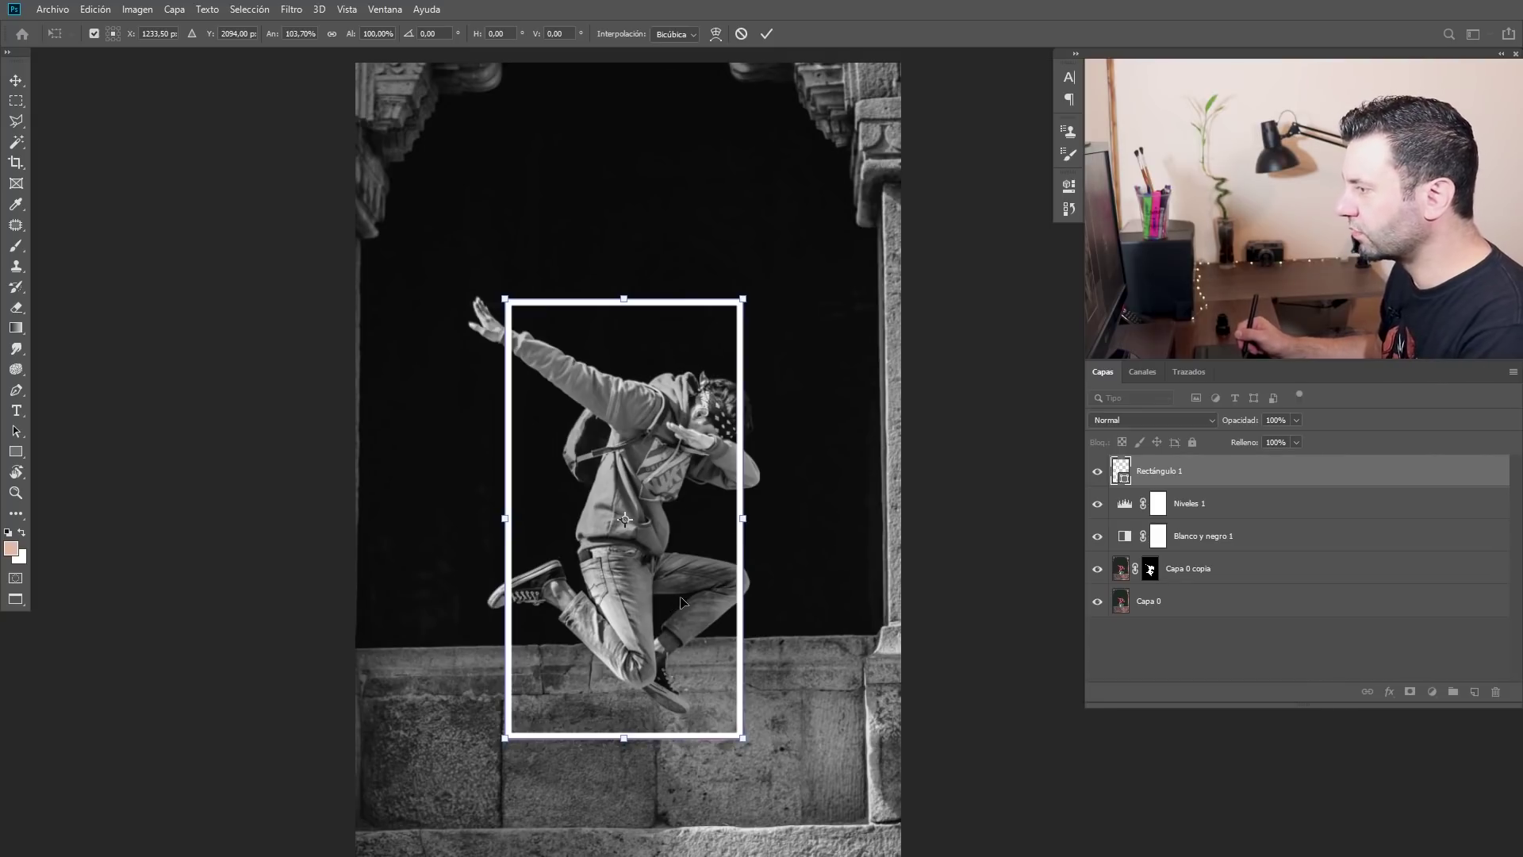
key(Return)
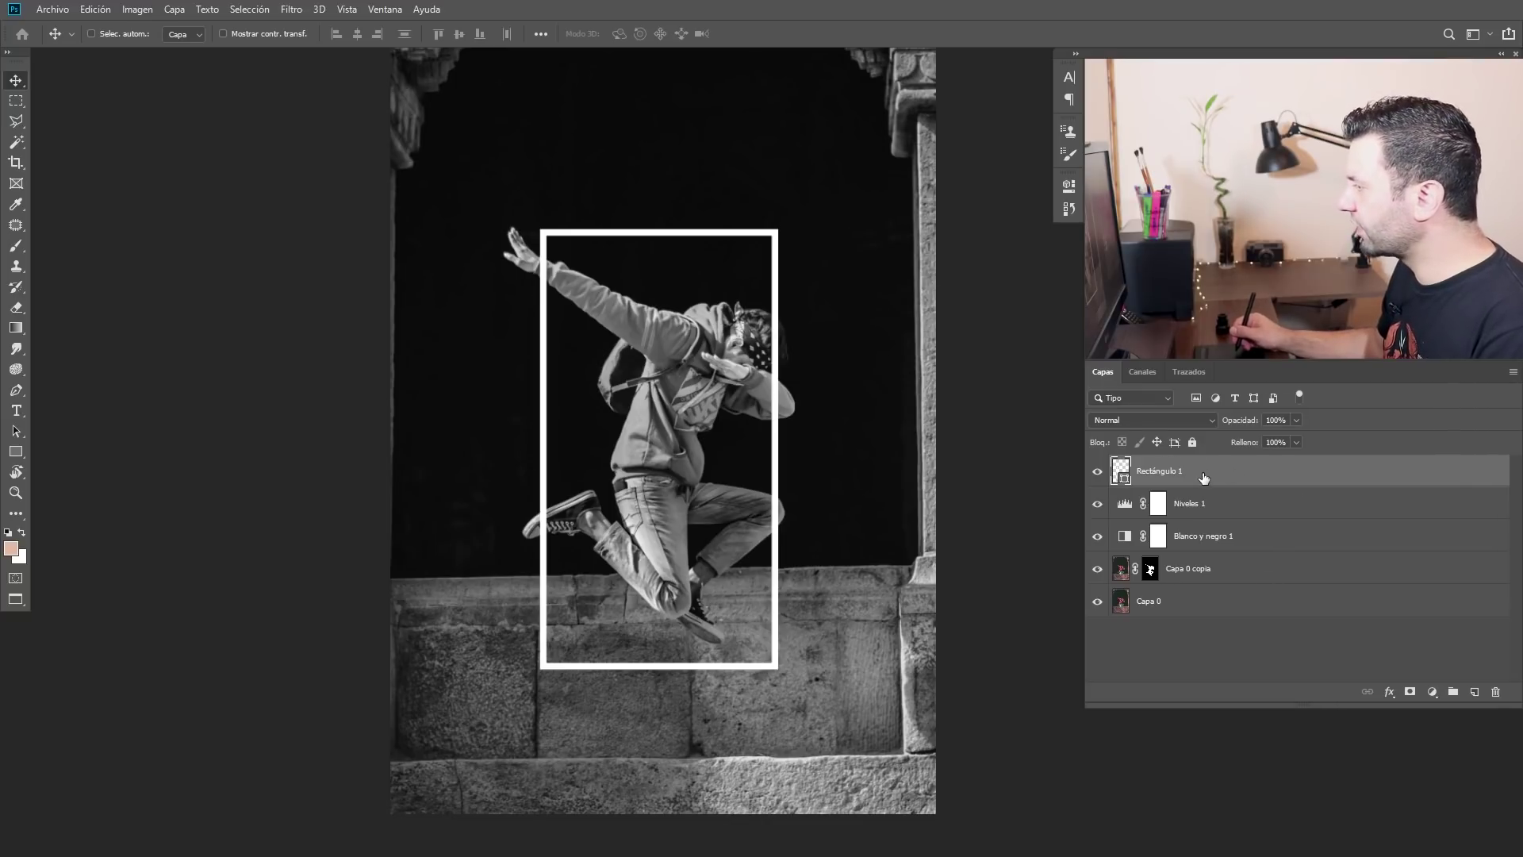
- Add a magenta outer glow to Rectángulo 1: 51% opacity, 9% spread, 54 px size
double_click(1245, 474)
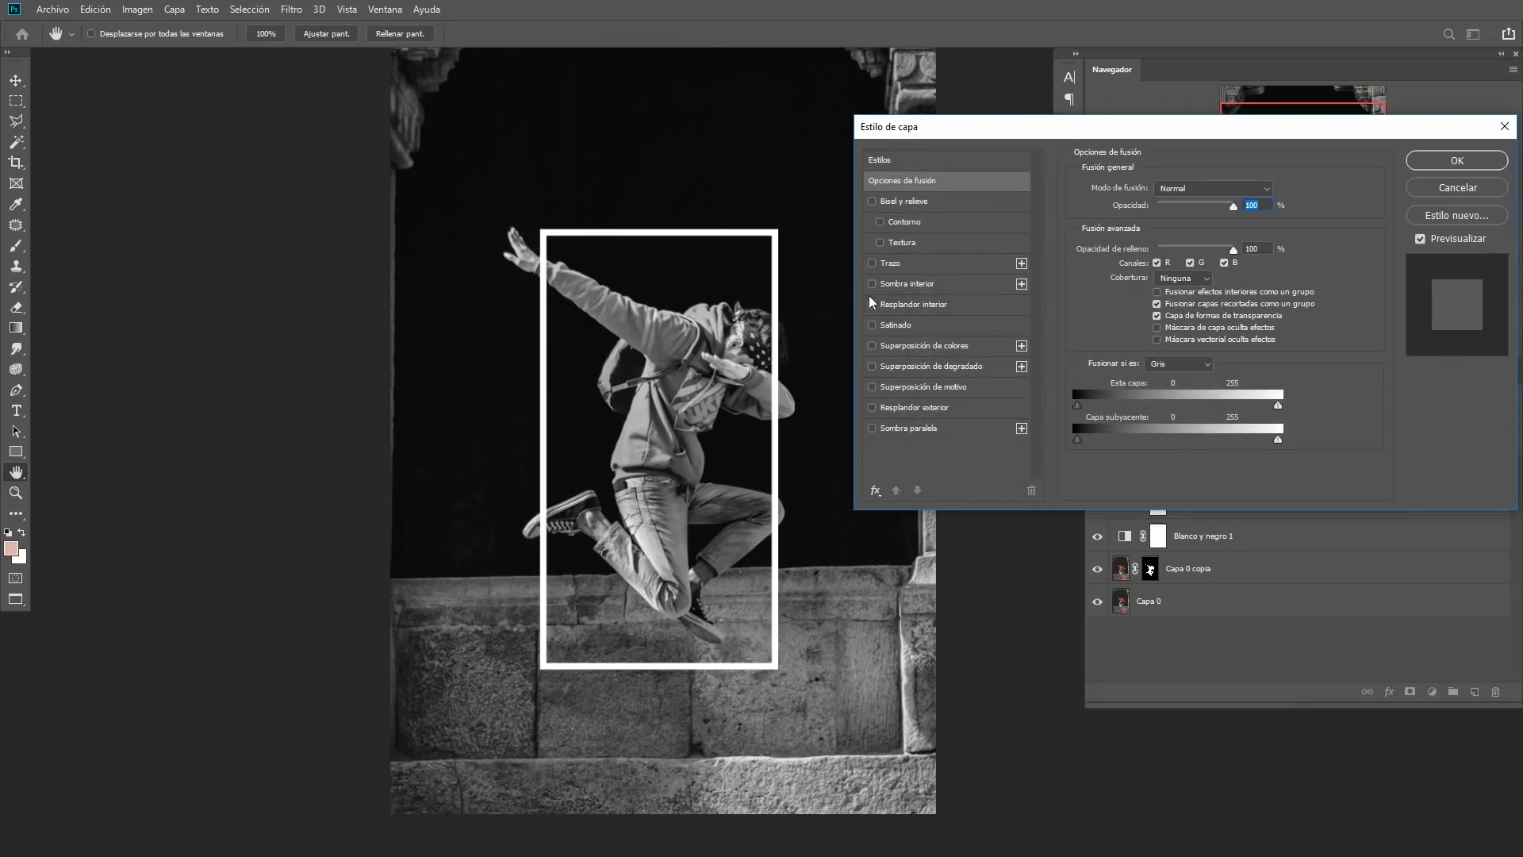
click(872, 408)
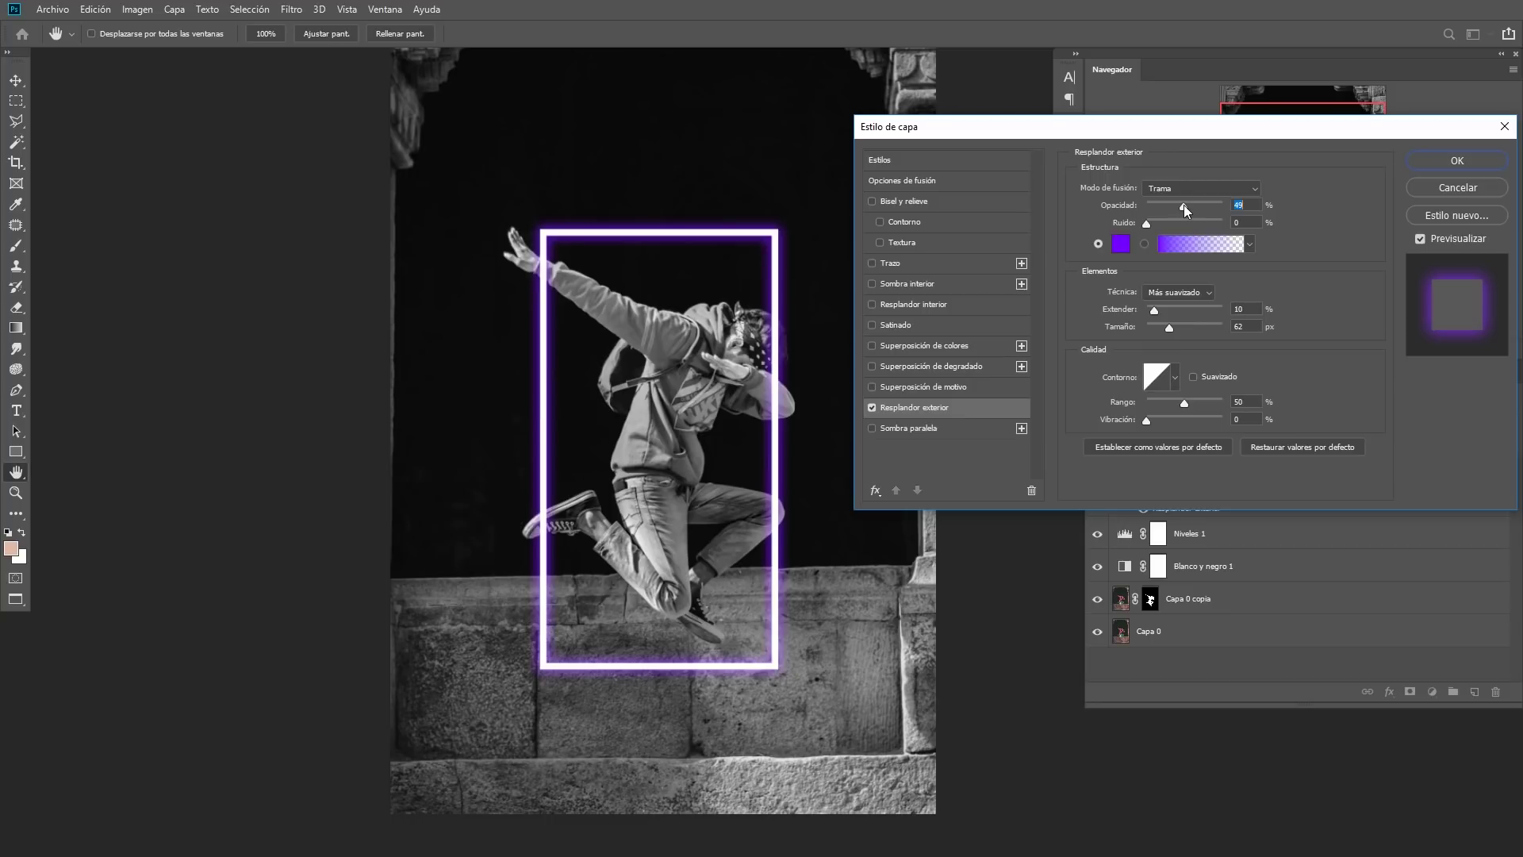
drag(1183, 204, 1185, 204)
click(1121, 244)
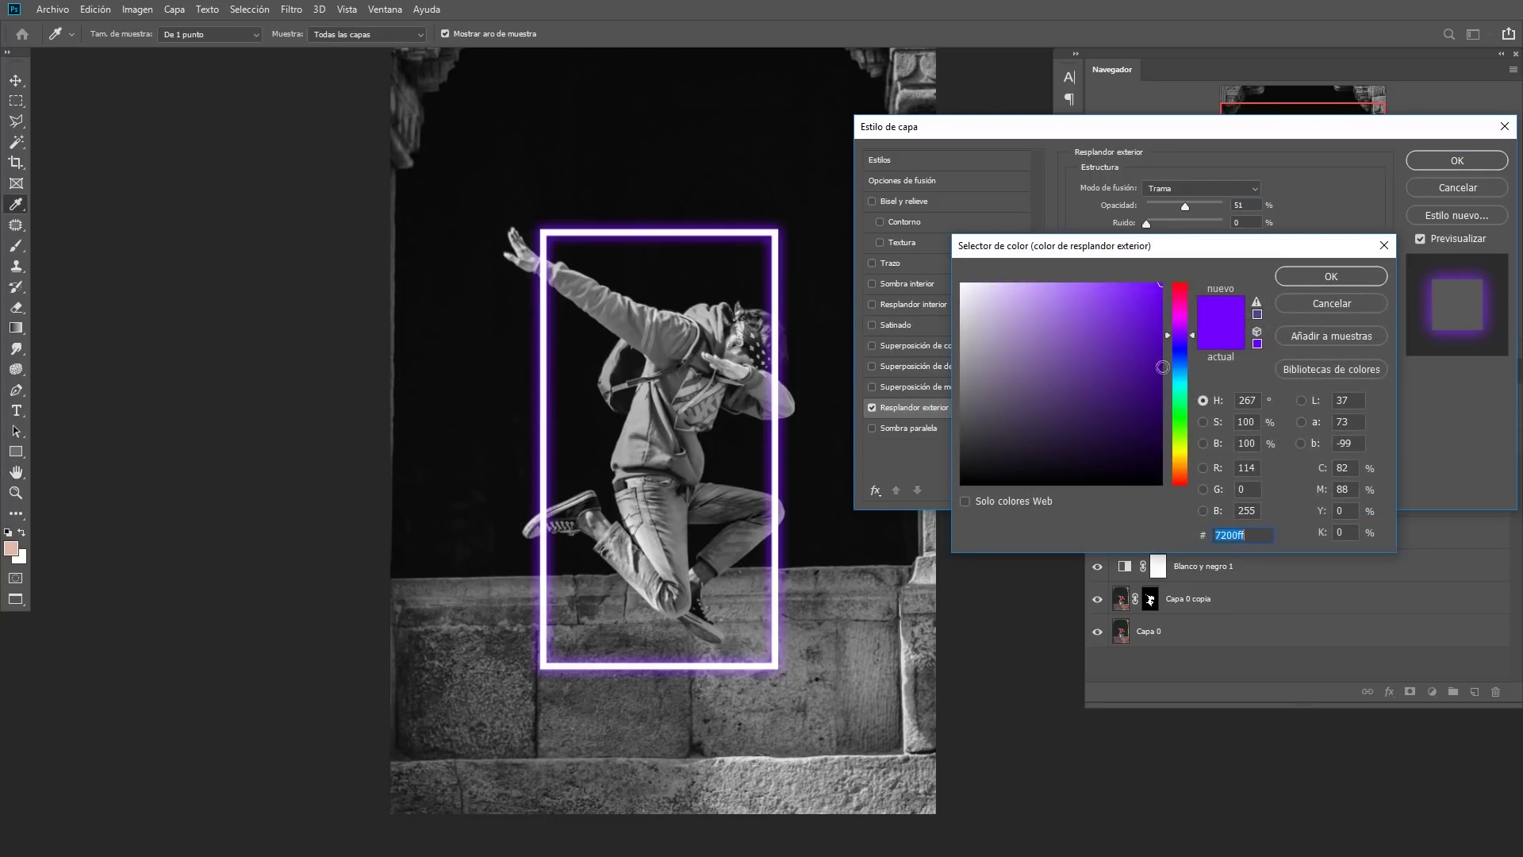
click(1183, 302)
drag(1185, 303, 1188, 302)
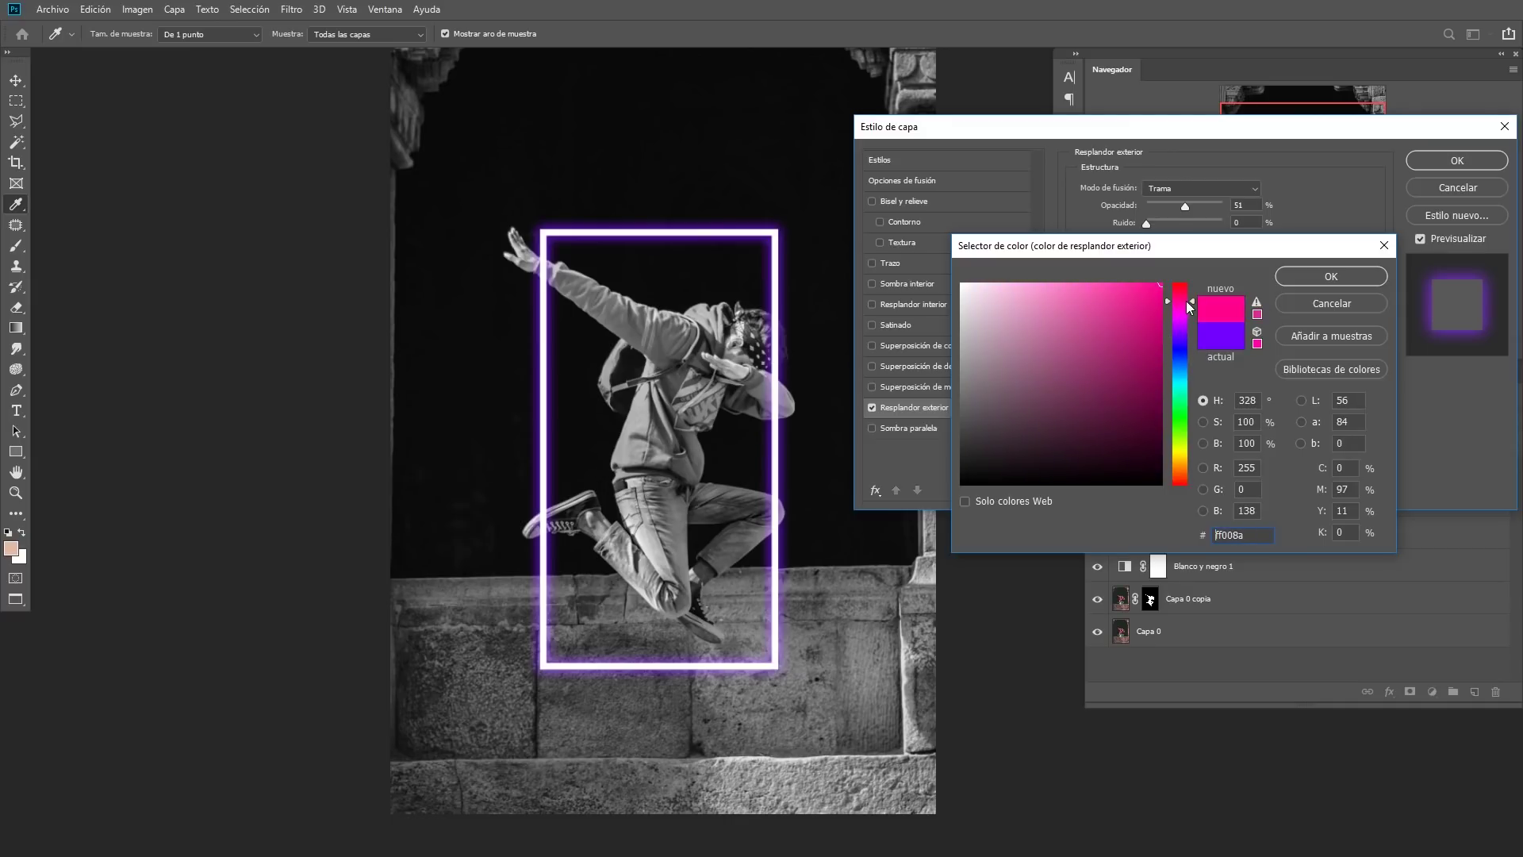
click(1310, 276)
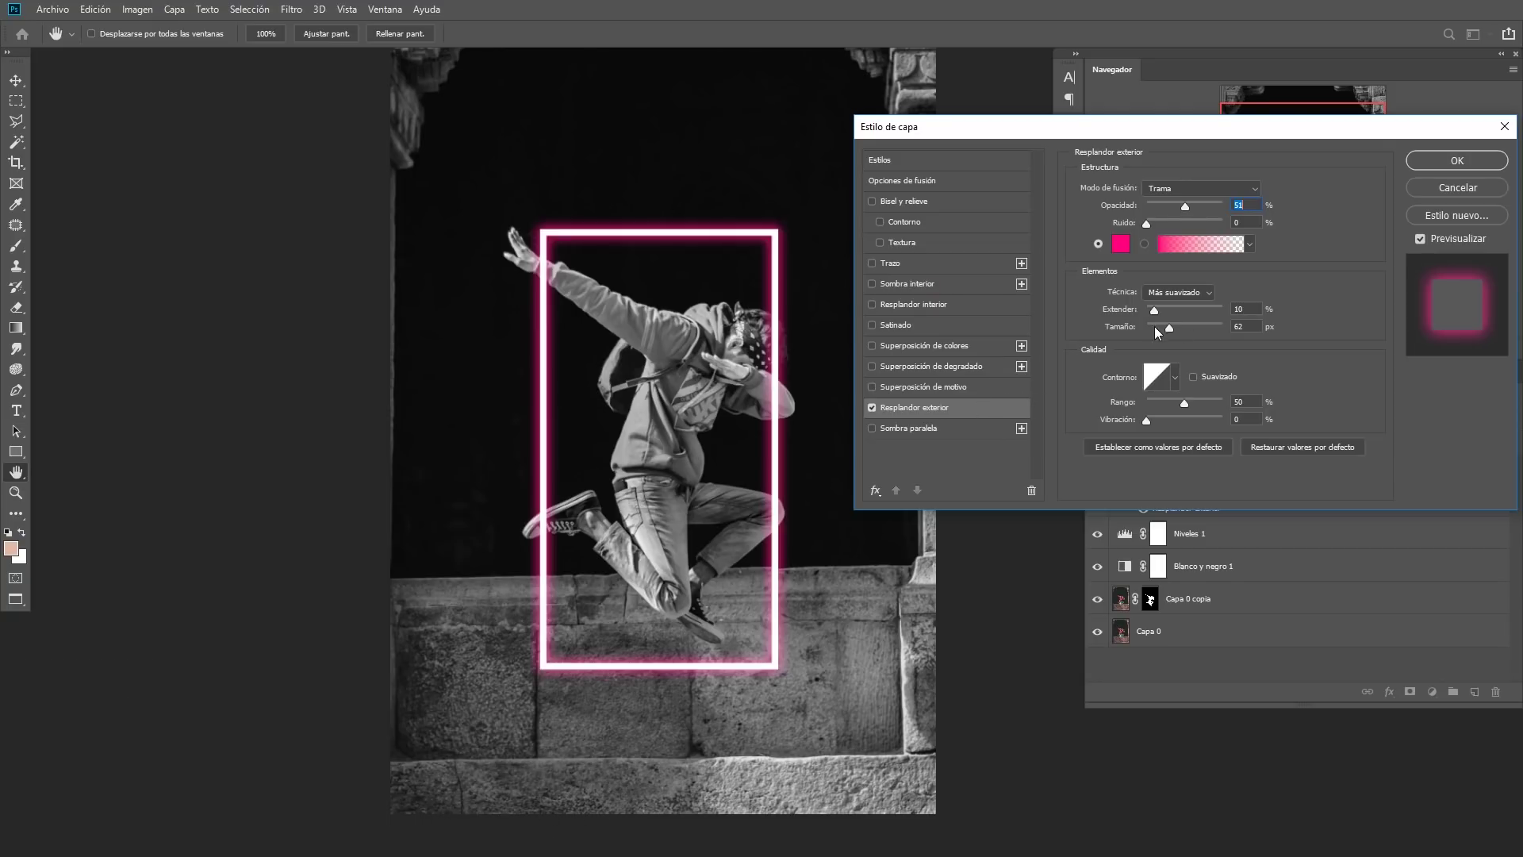
drag(1155, 310, 1153, 309)
scroll(786, 242, up, 1)
scroll(786, 242, up, 2)
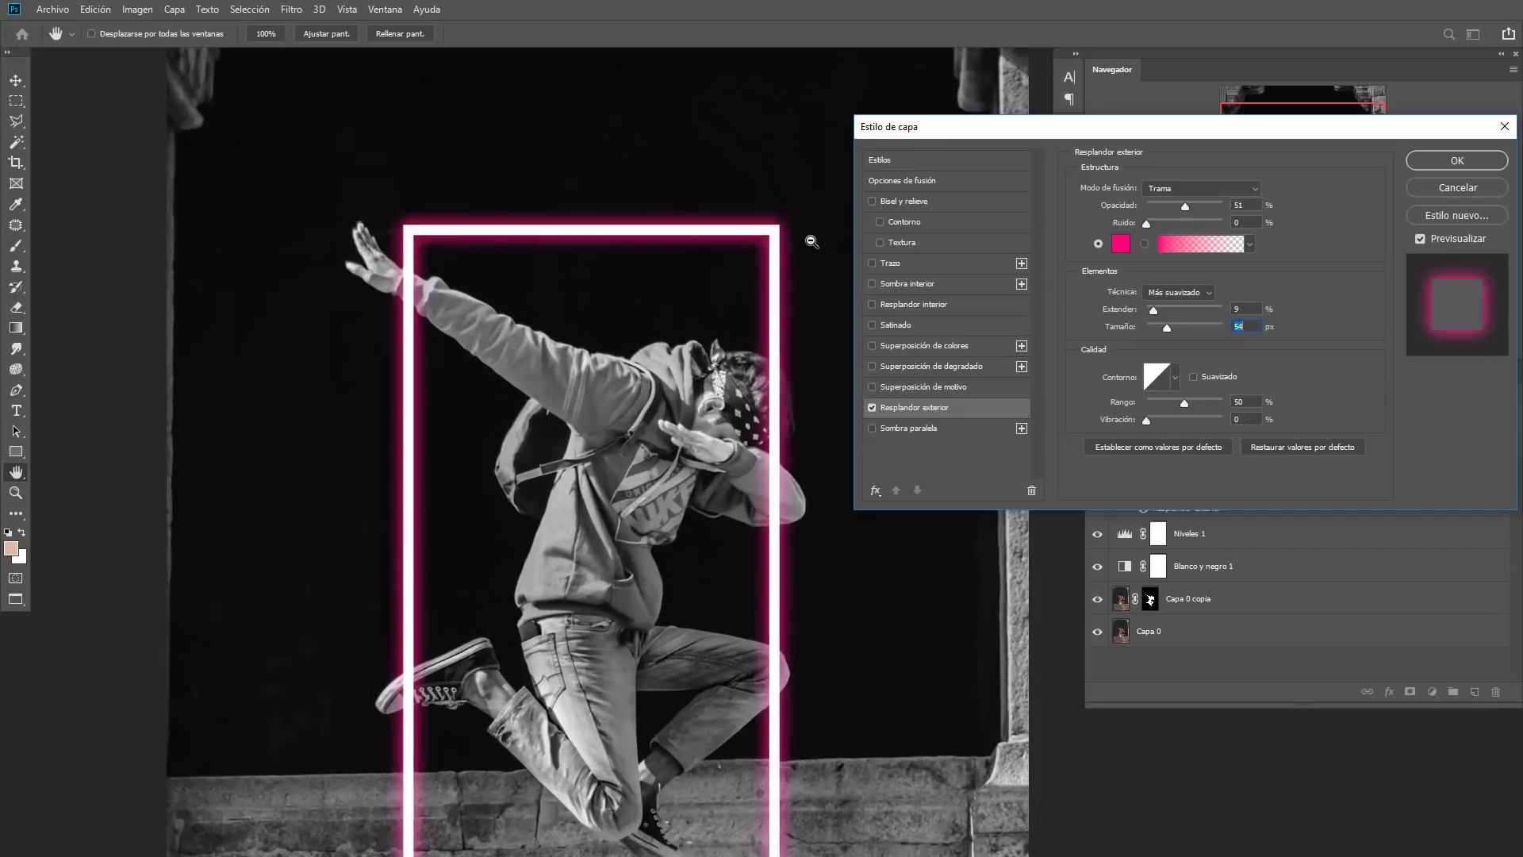
scroll(808, 238, up, 2)
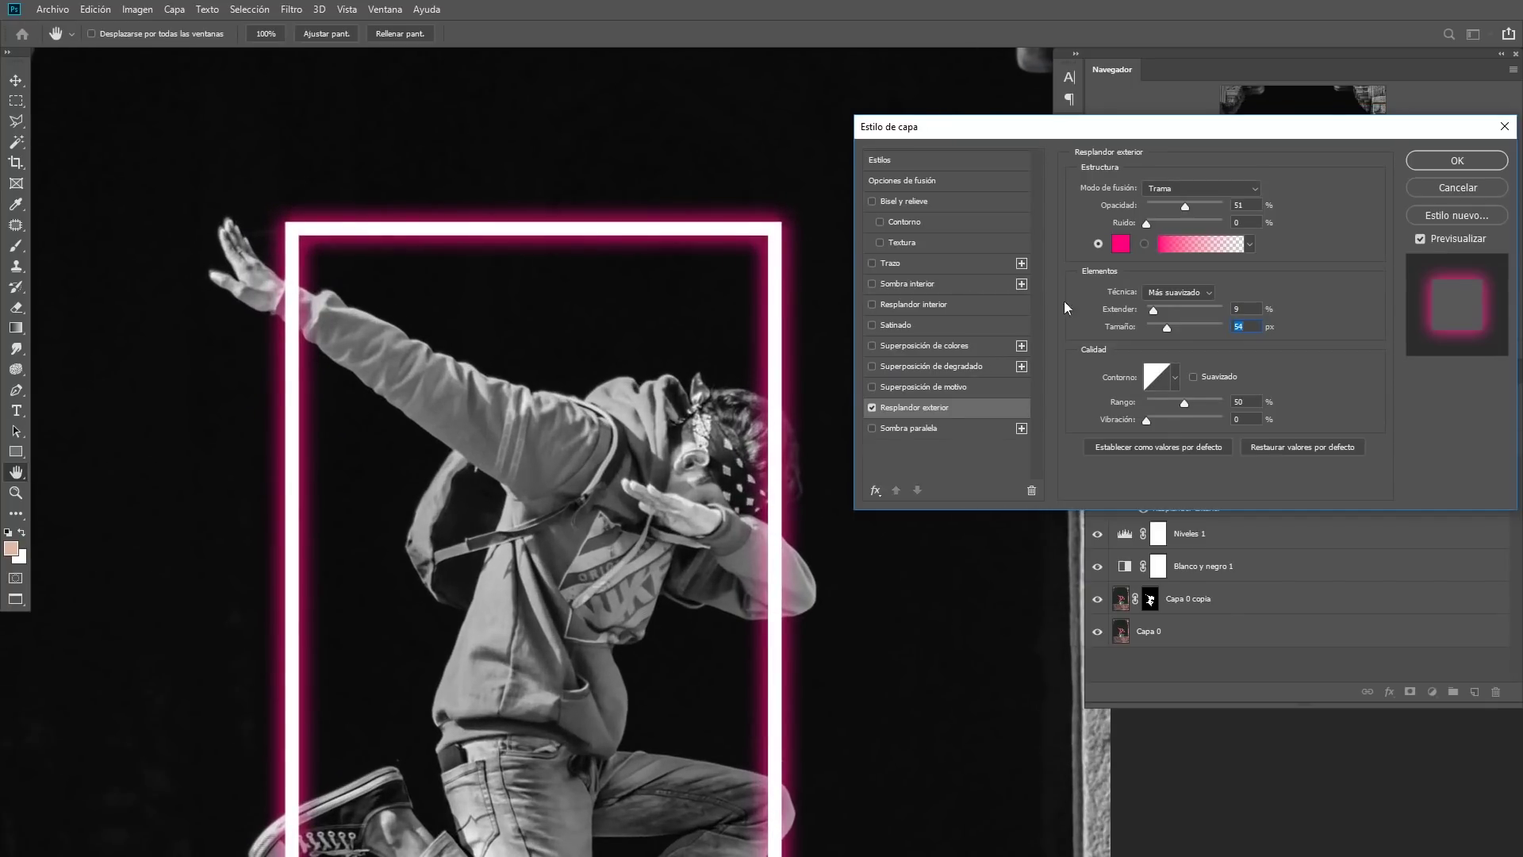
- Enable a pink inner glow and read the outer glow's hex colour ff007e
click(878, 304)
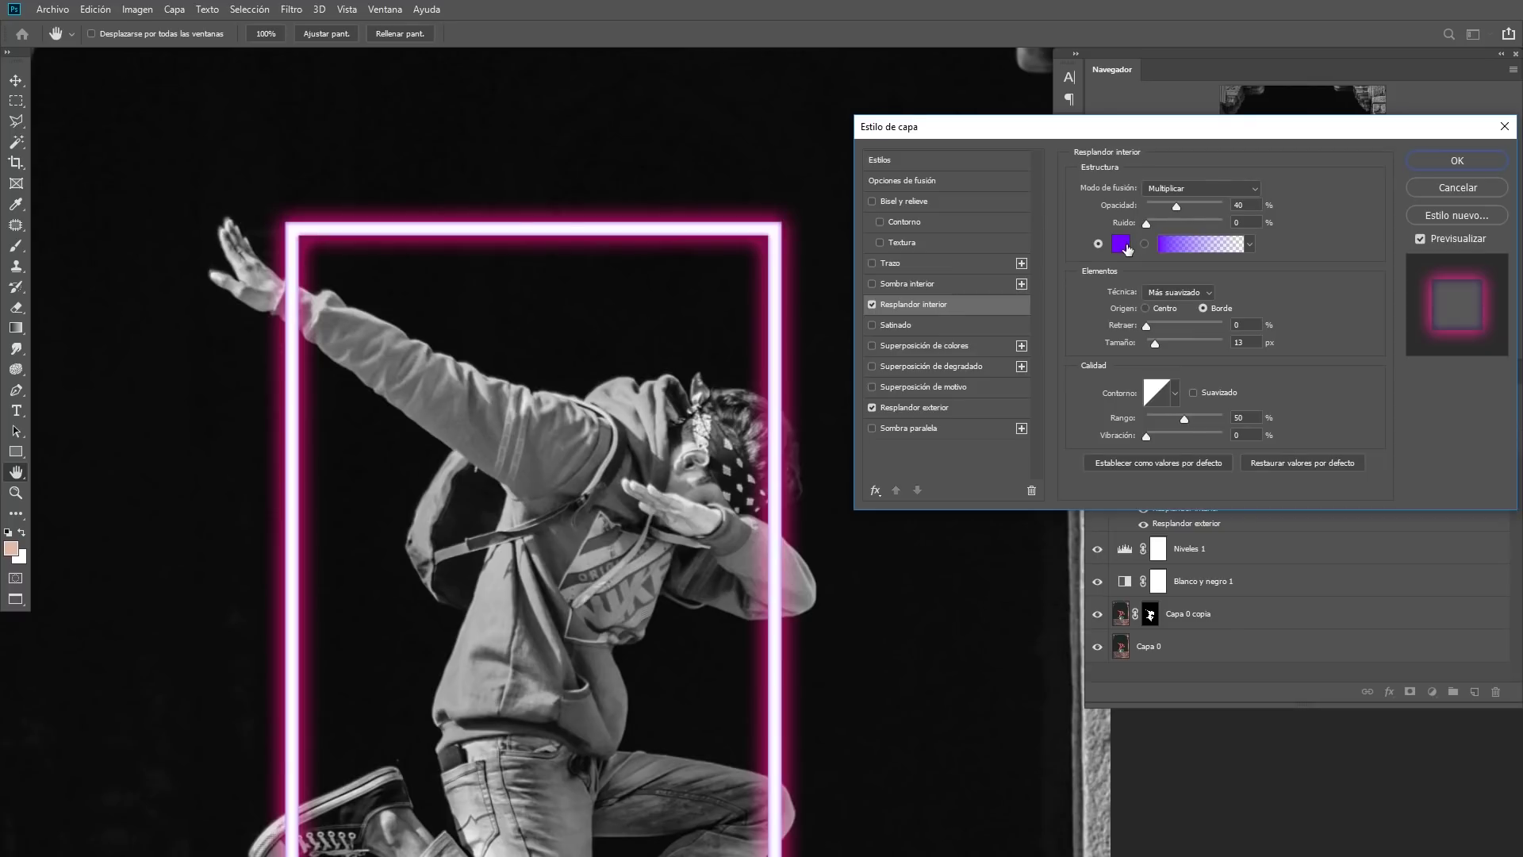
click(1121, 245)
drag(1190, 305, 1190, 295)
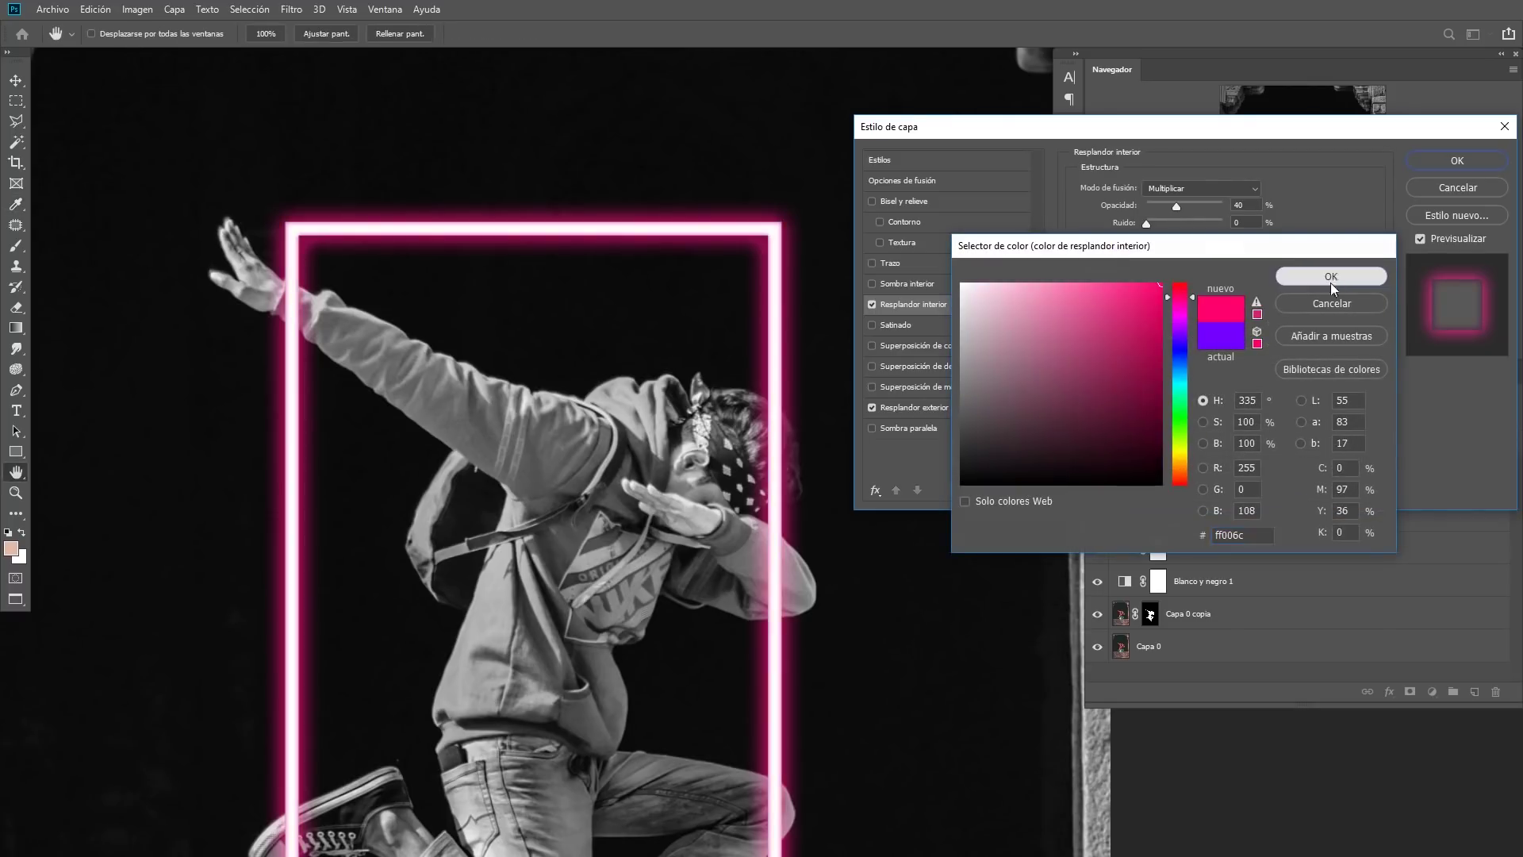
click(1330, 282)
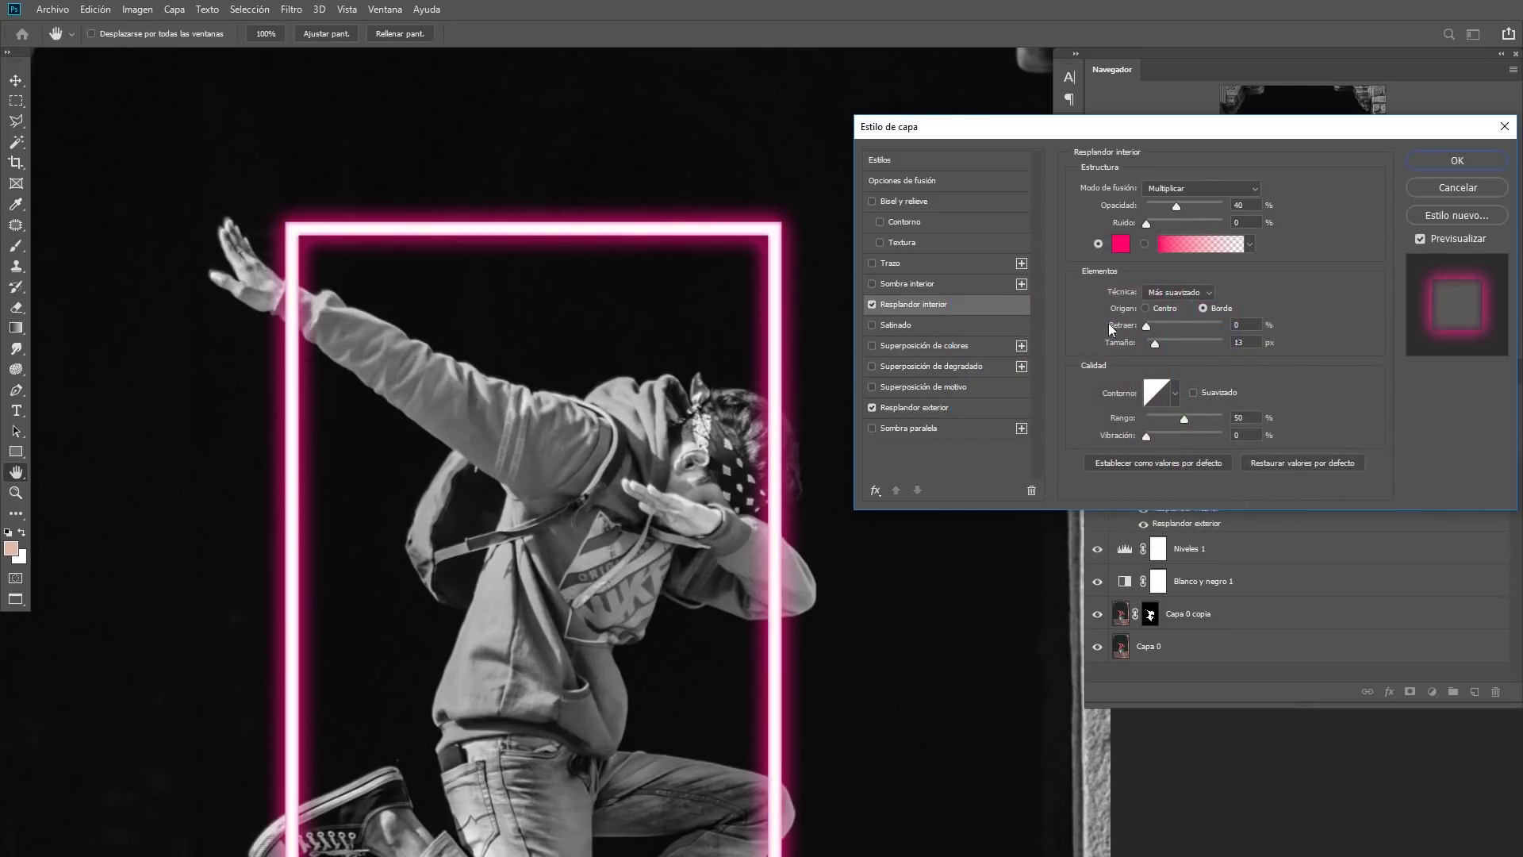
click(920, 407)
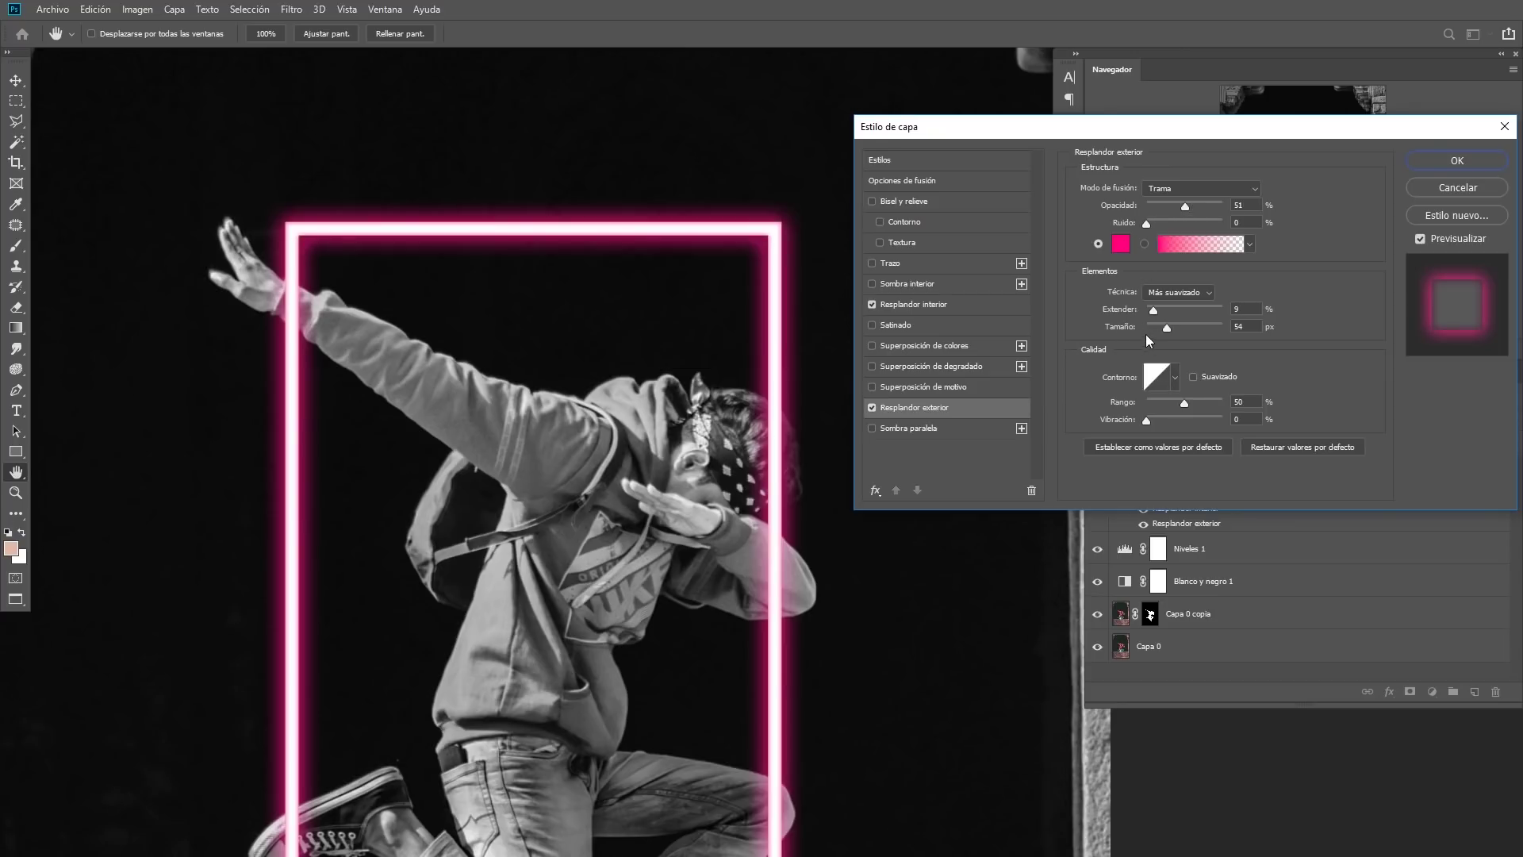
click(1121, 244)
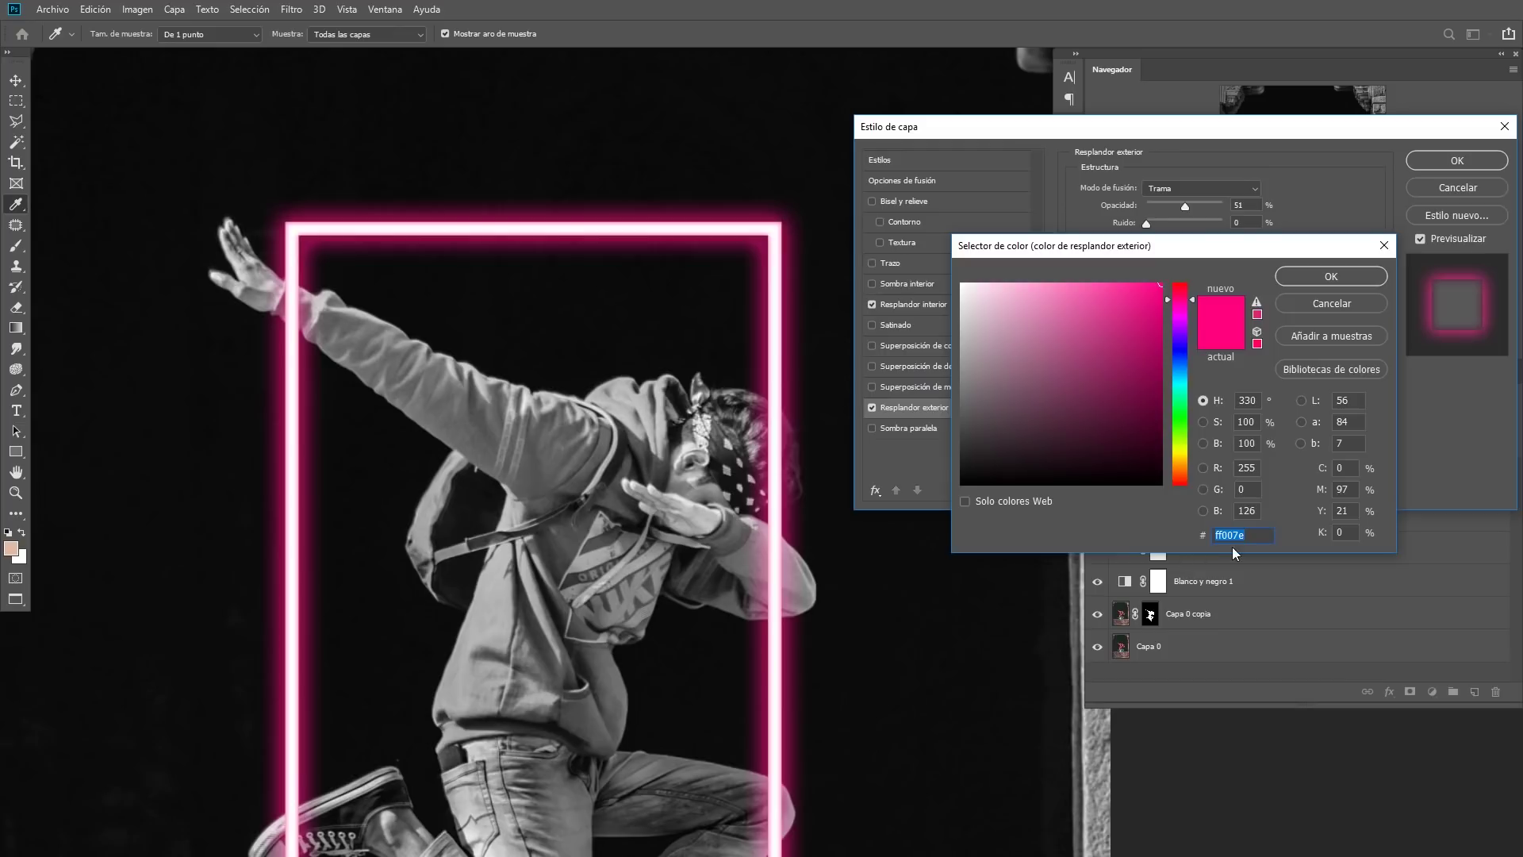
click(1259, 535)
click(1338, 276)
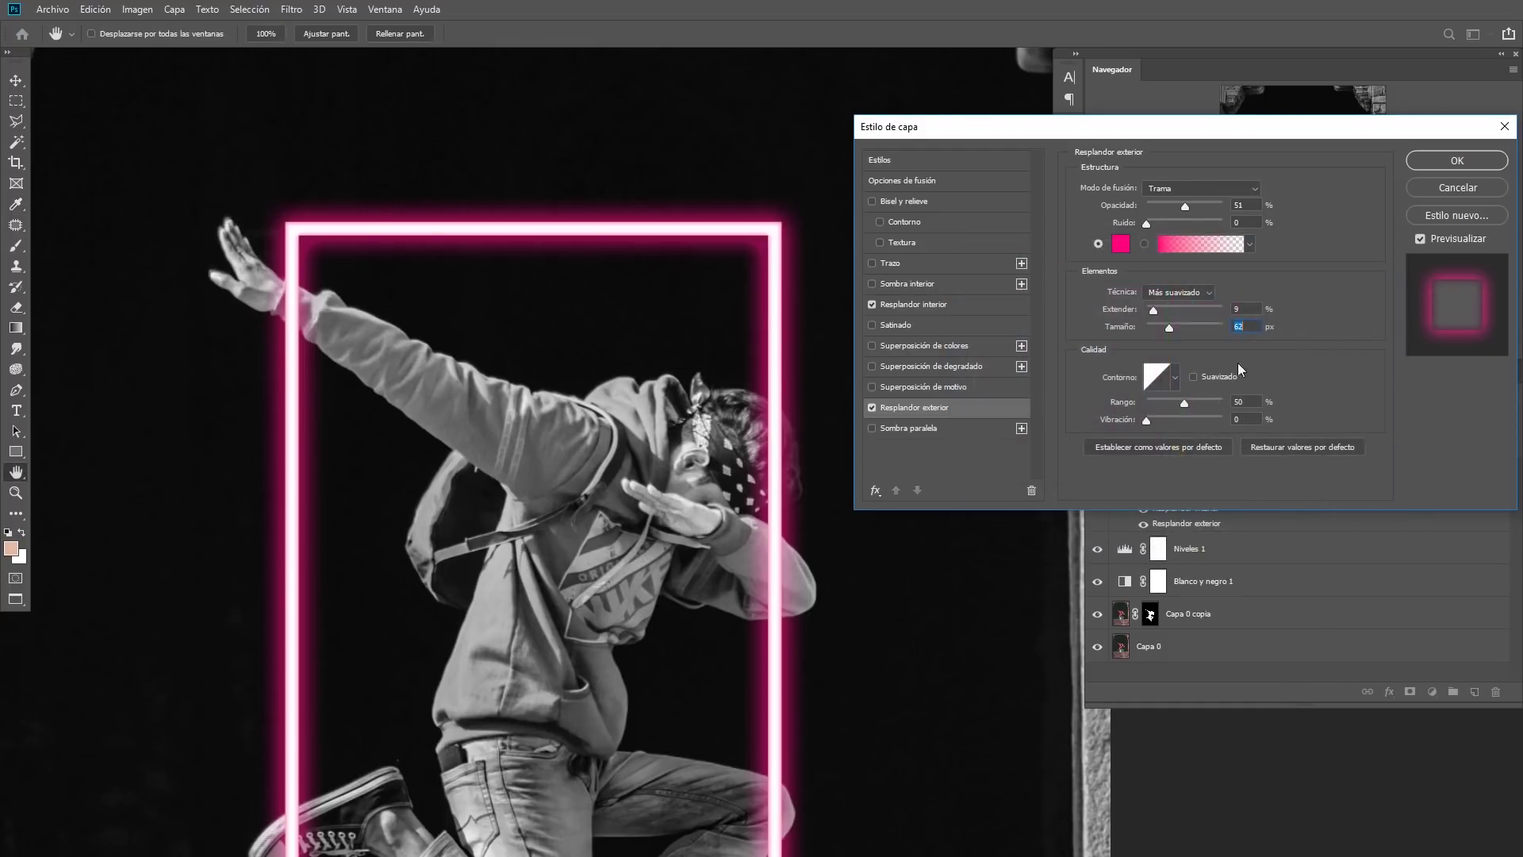
- Set the inner glow to ff007e at 39% opacity with Borde origin, and apply the style
click(914, 304)
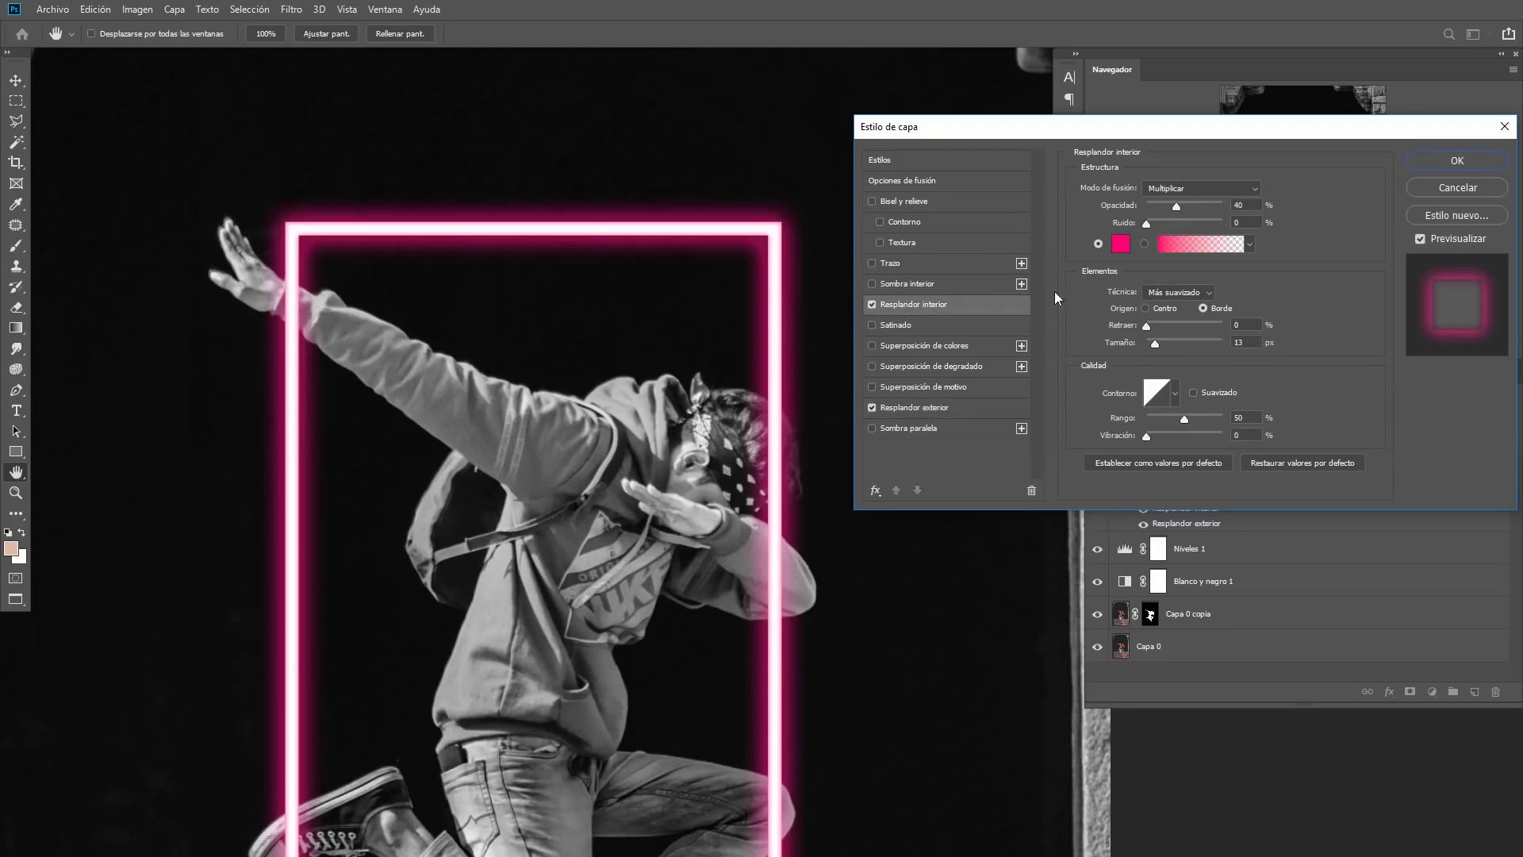
click(1120, 245)
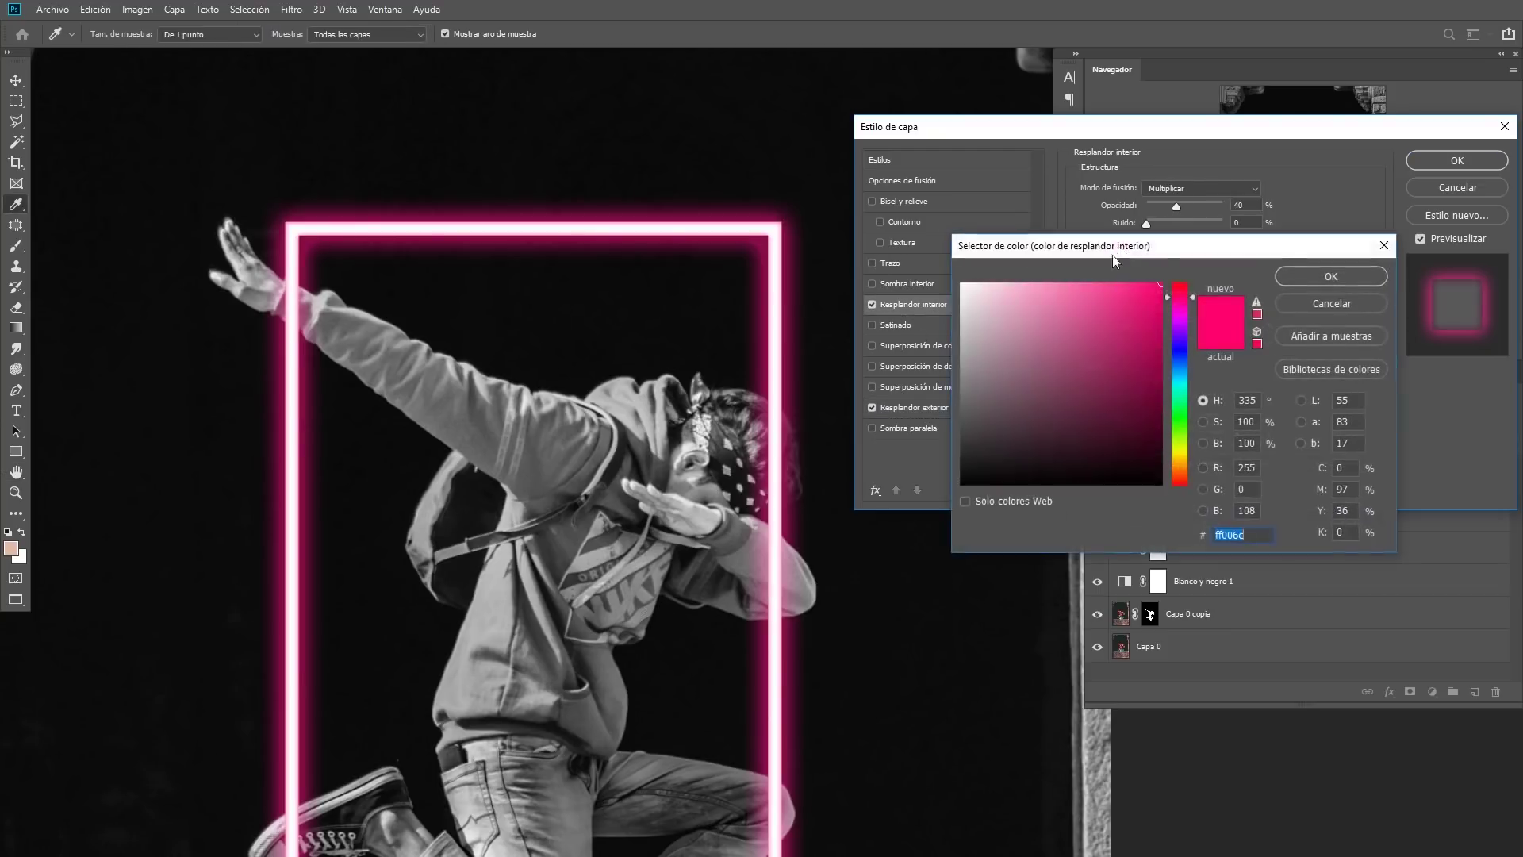
text(ff007e)
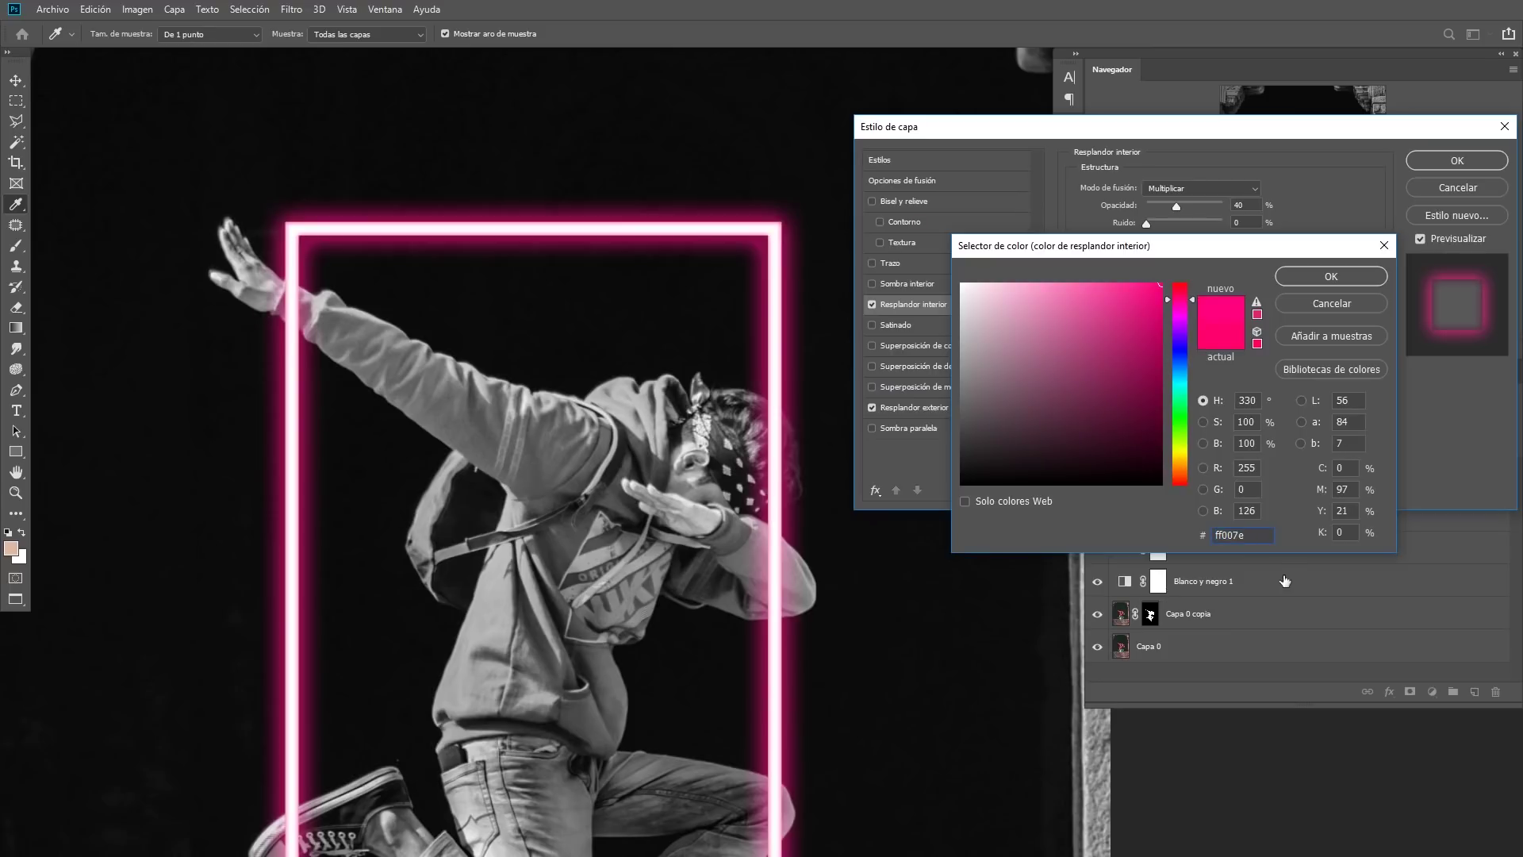
click(1328, 276)
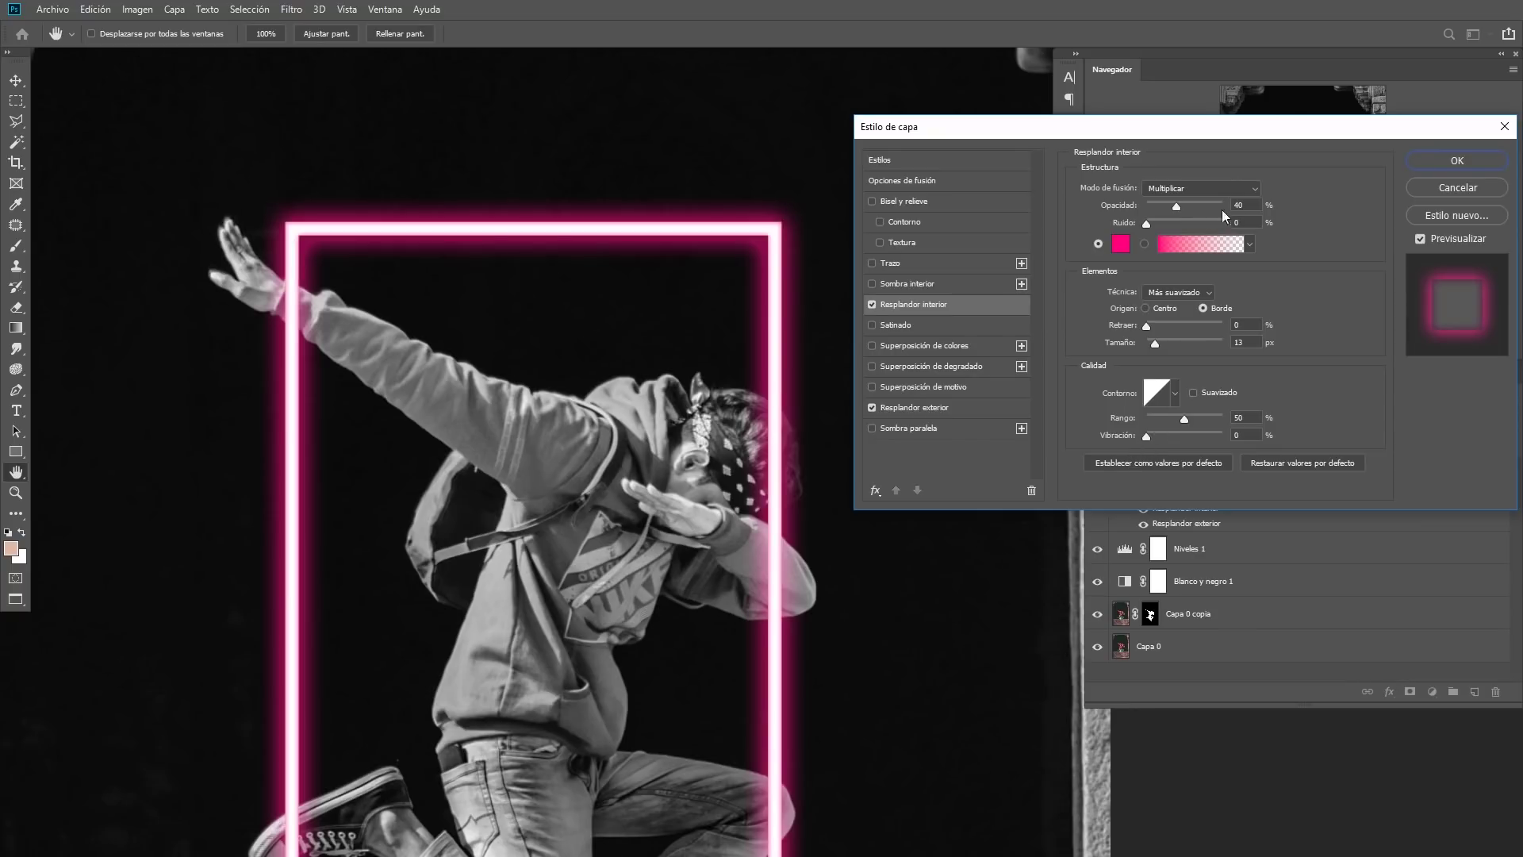
click(1178, 206)
drag(1177, 207, 1175, 206)
click(1160, 309)
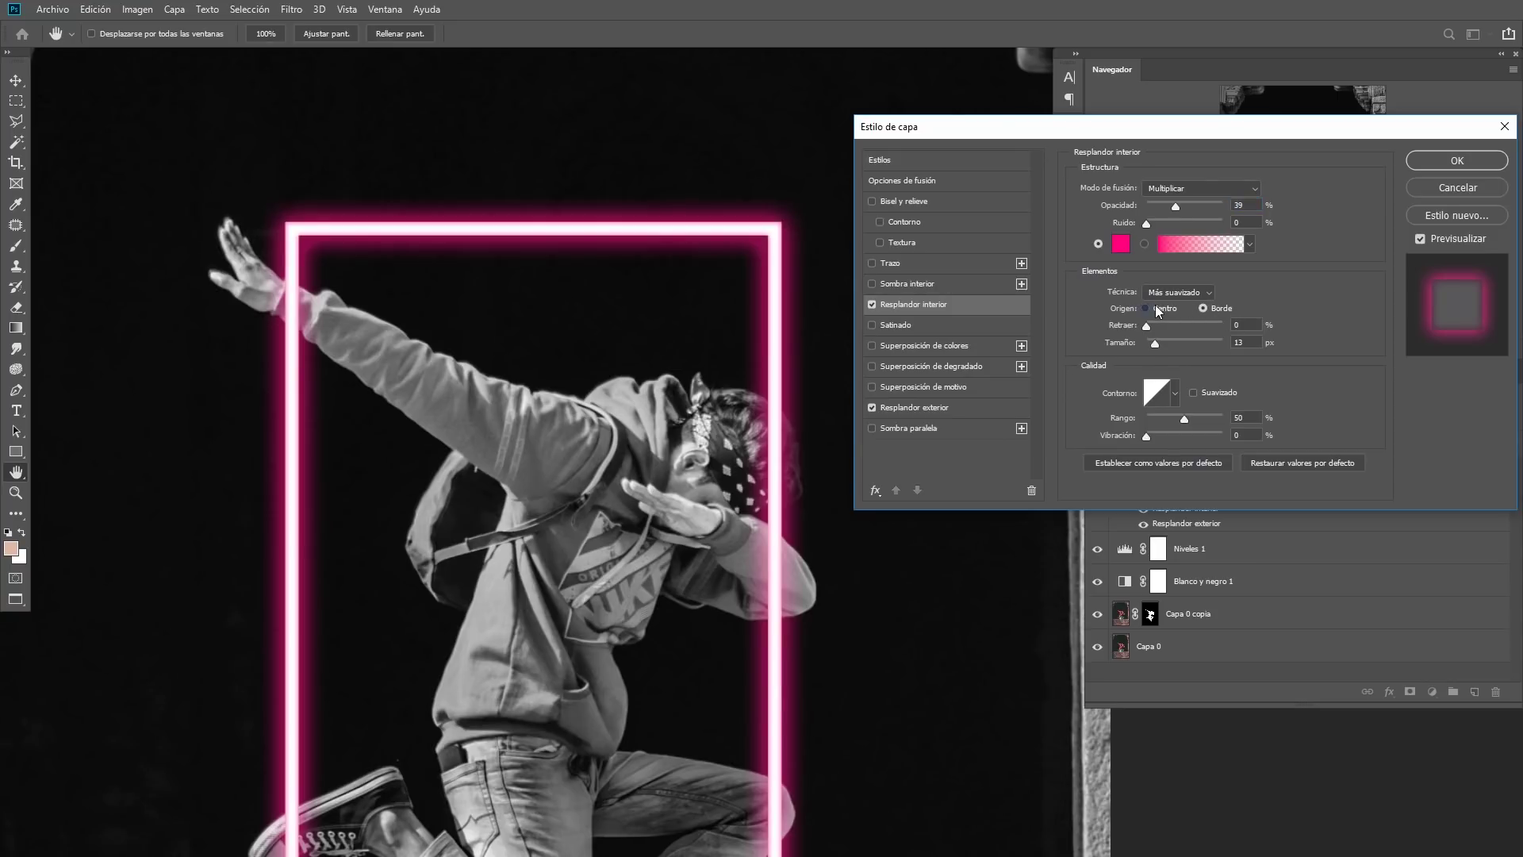
click(1215, 307)
click(1456, 161)
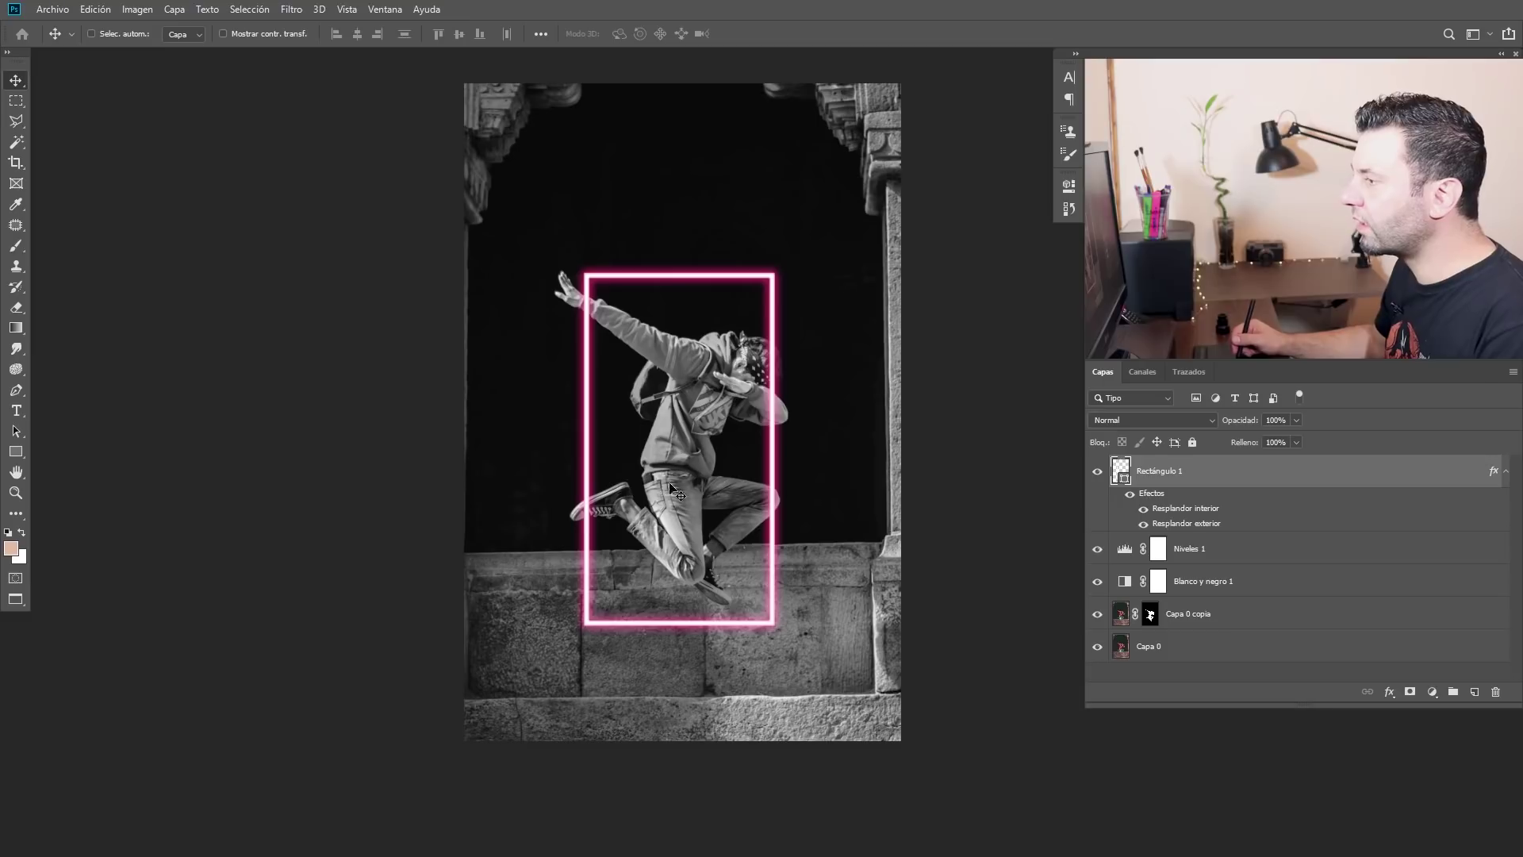
- Place the Rectángulo 1 layer into a new layer group, Grupo 1
ctrl+click(682, 434)
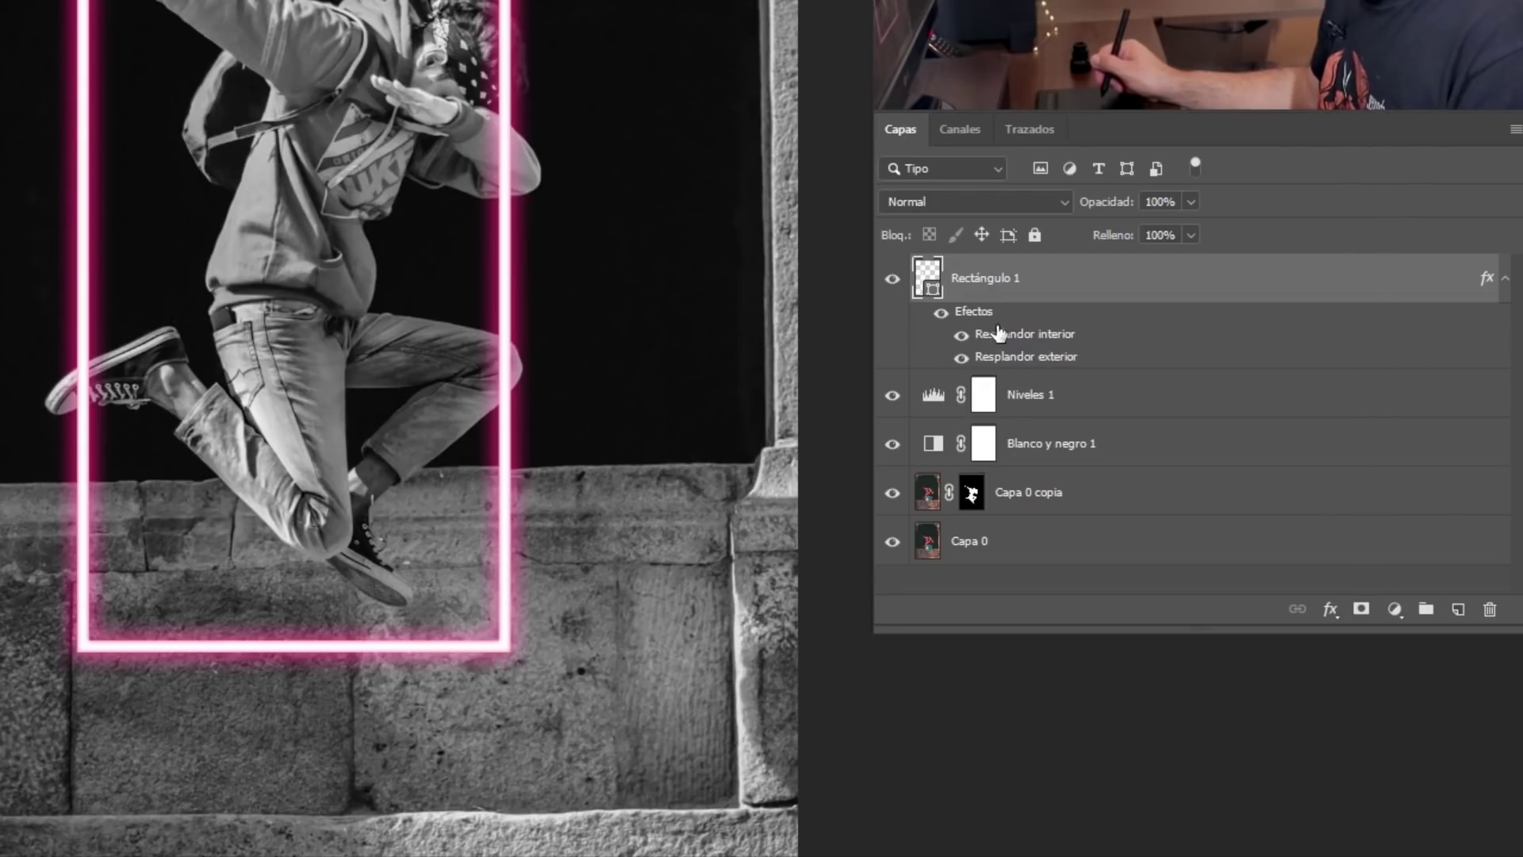
drag(1022, 295, 1426, 609)
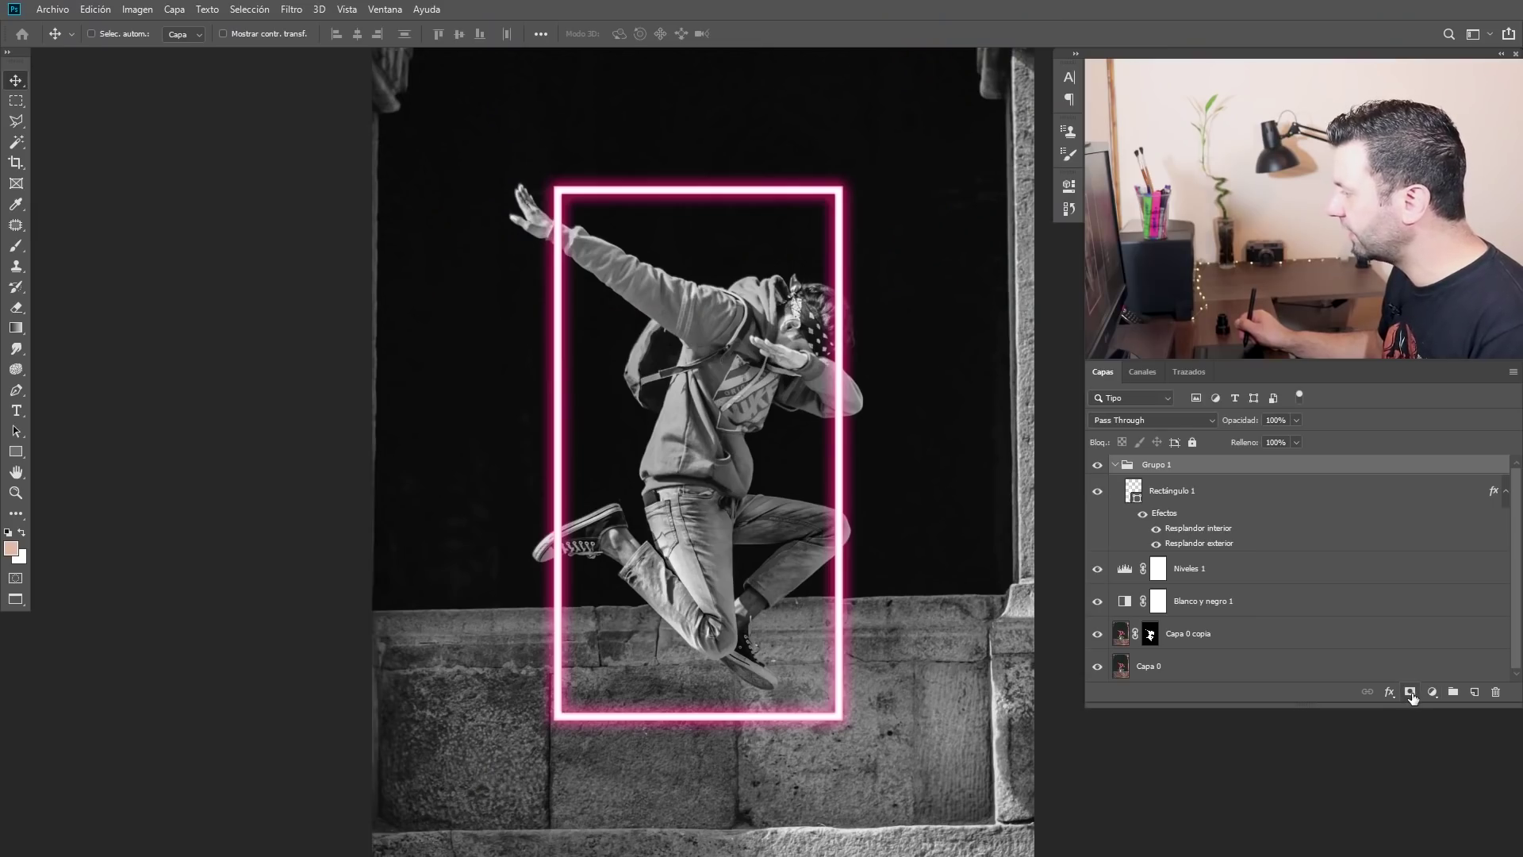
- Add a layer mask to Grupo 1 and load Capa 0 copia's mask as the boy's selection
click(1411, 693)
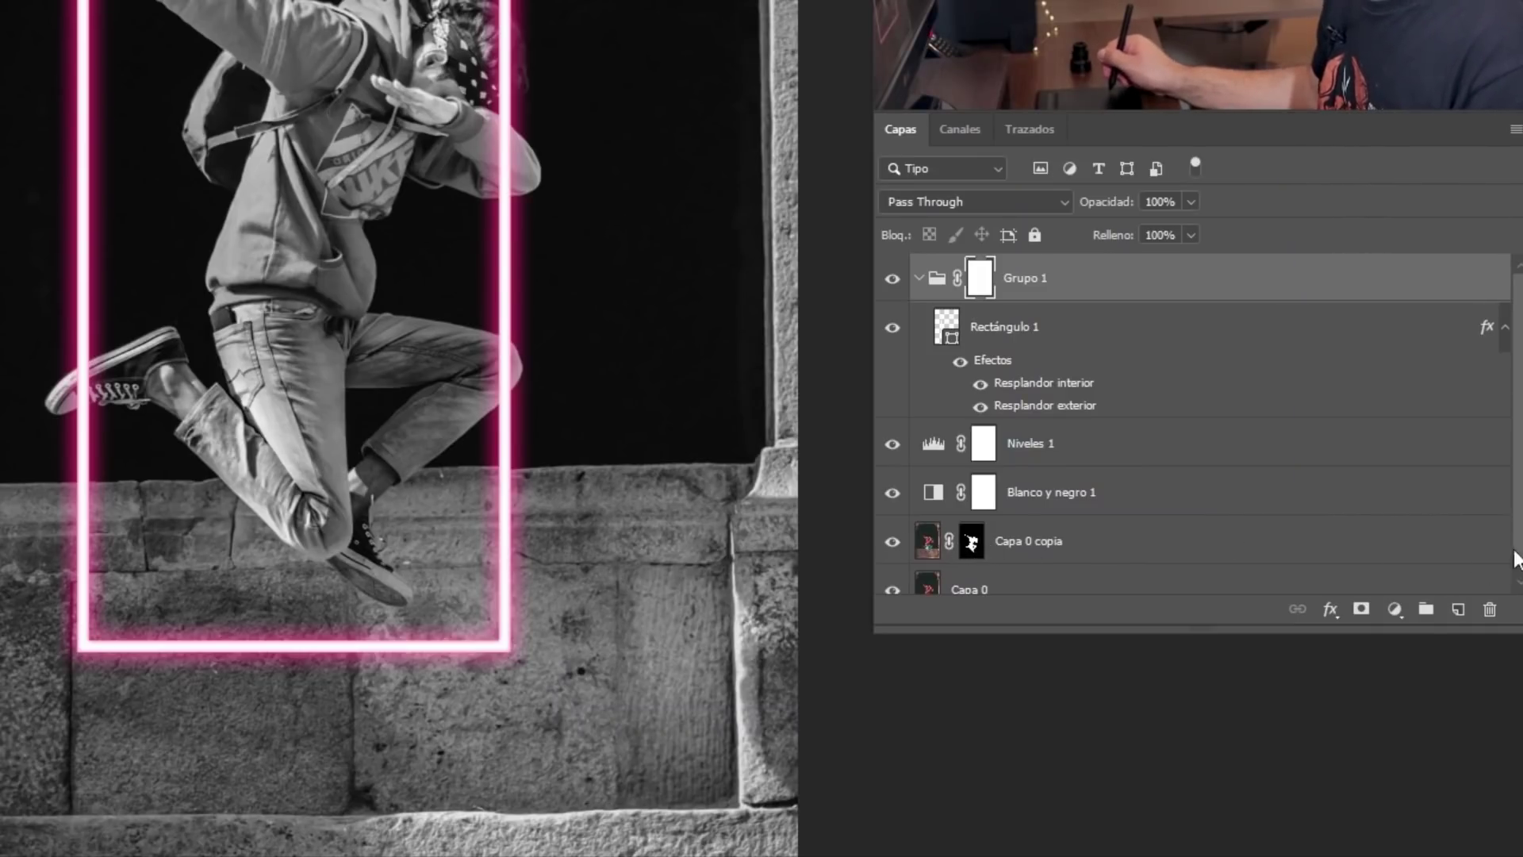
scroll(1495, 554, down, 1)
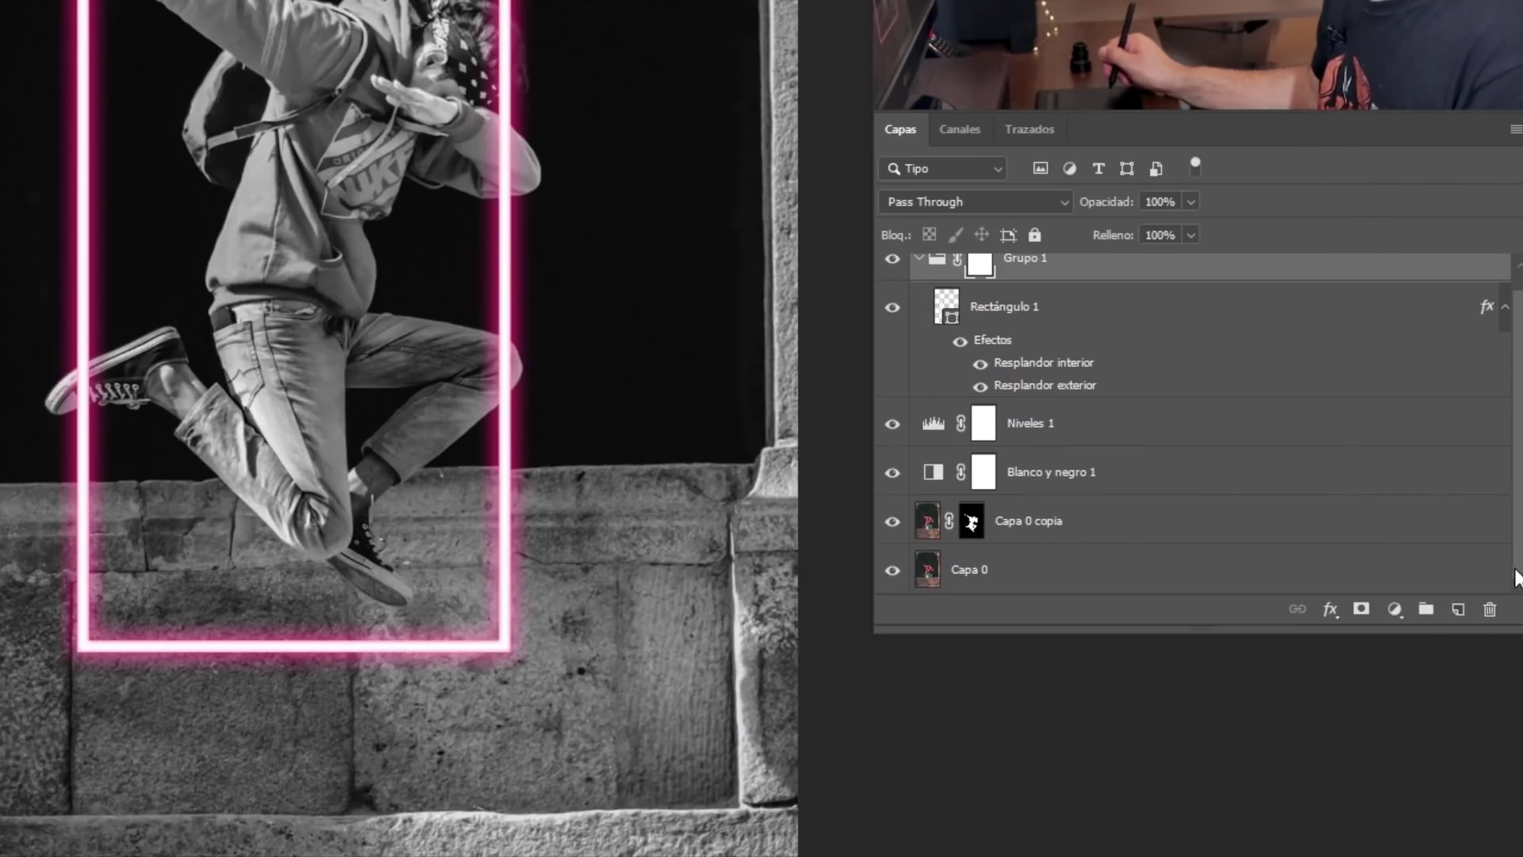
ctrl+click(973, 522)
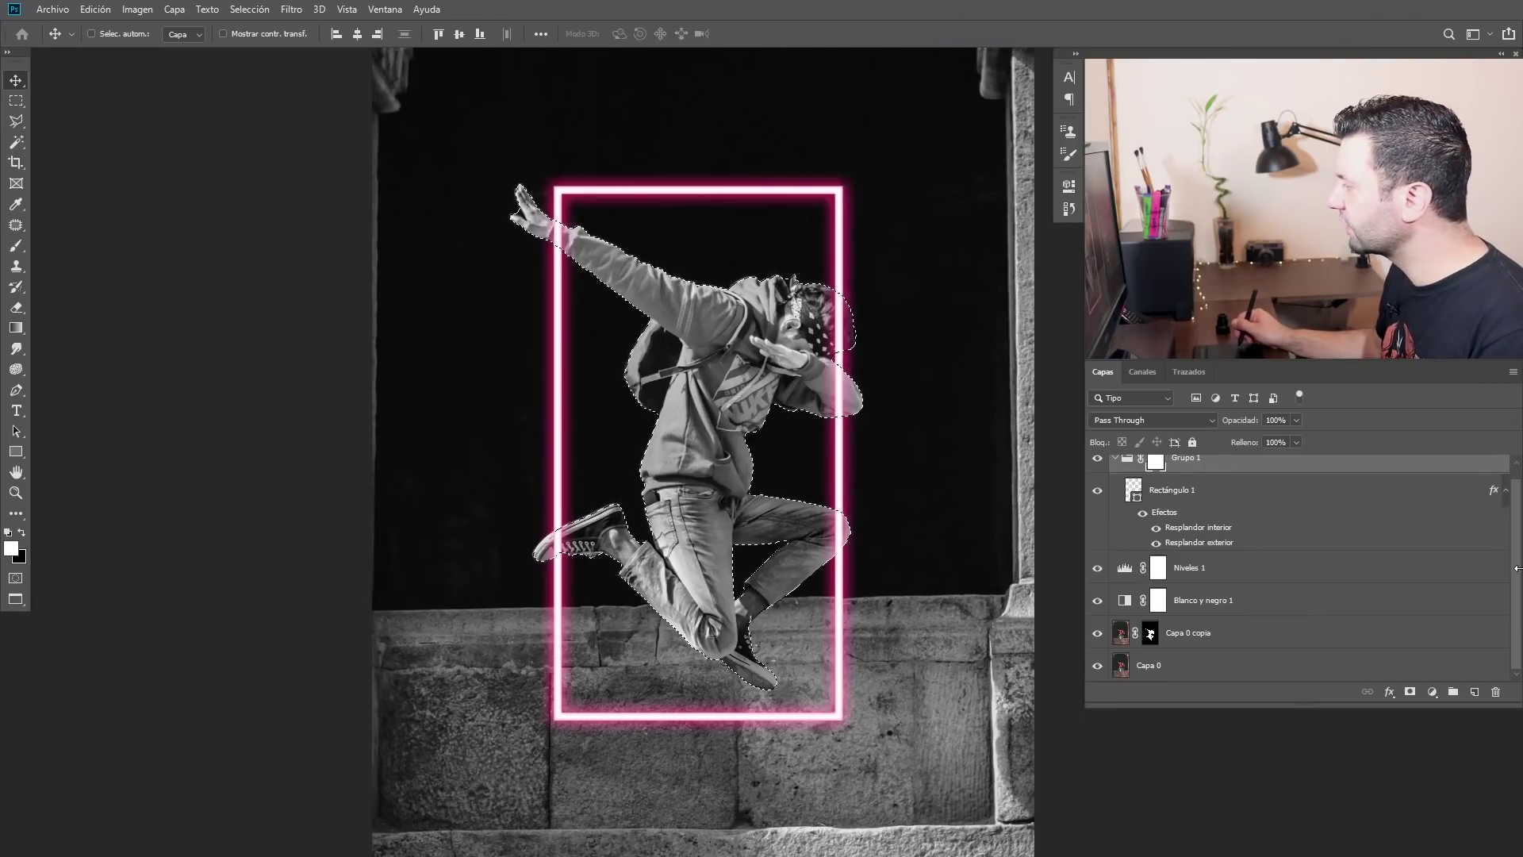
scroll(1427, 547, up, 1)
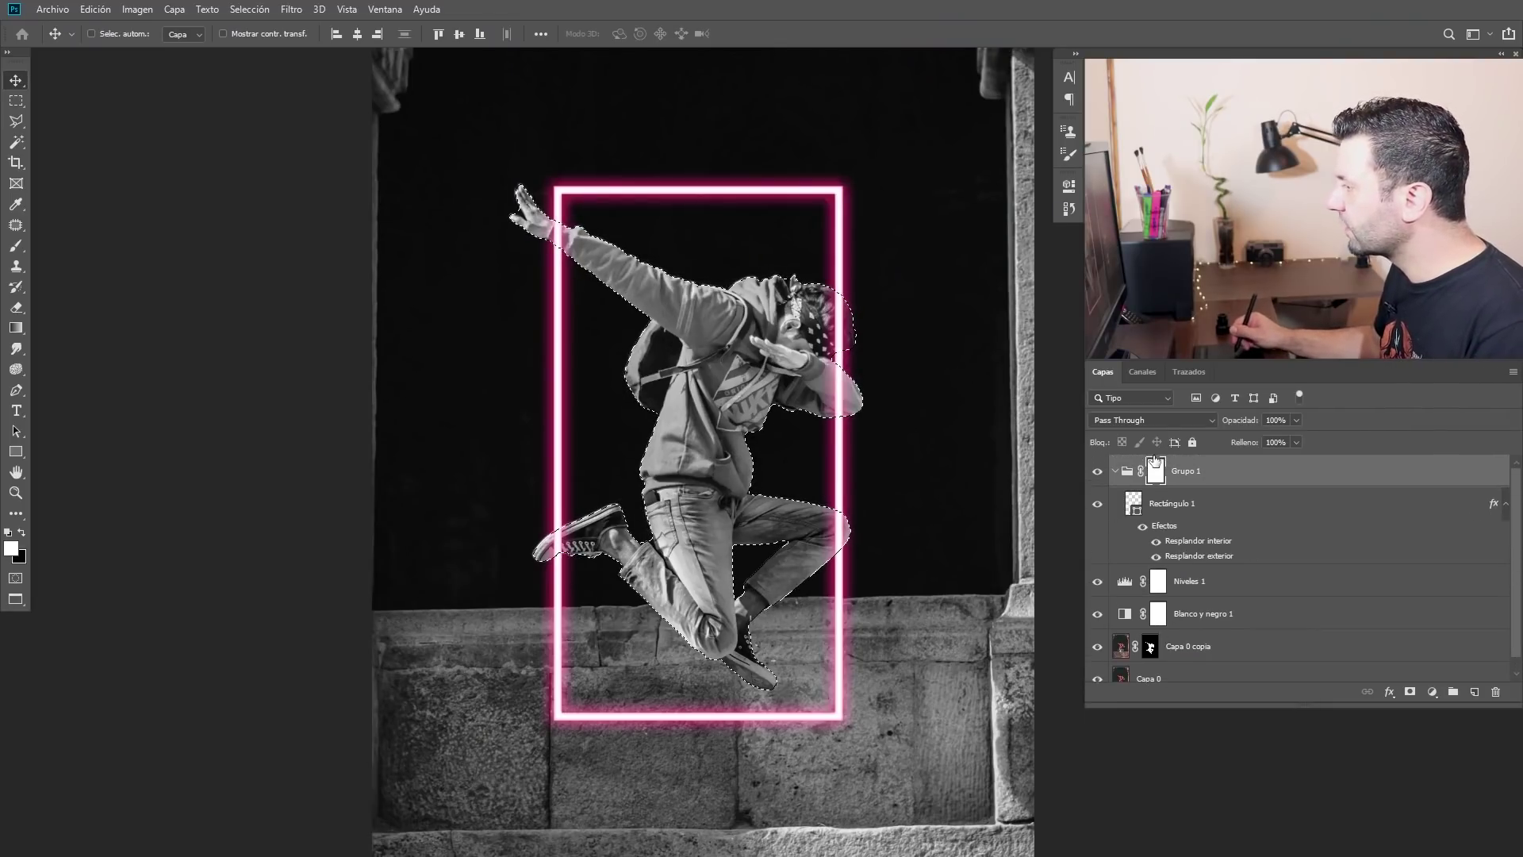
key(b)
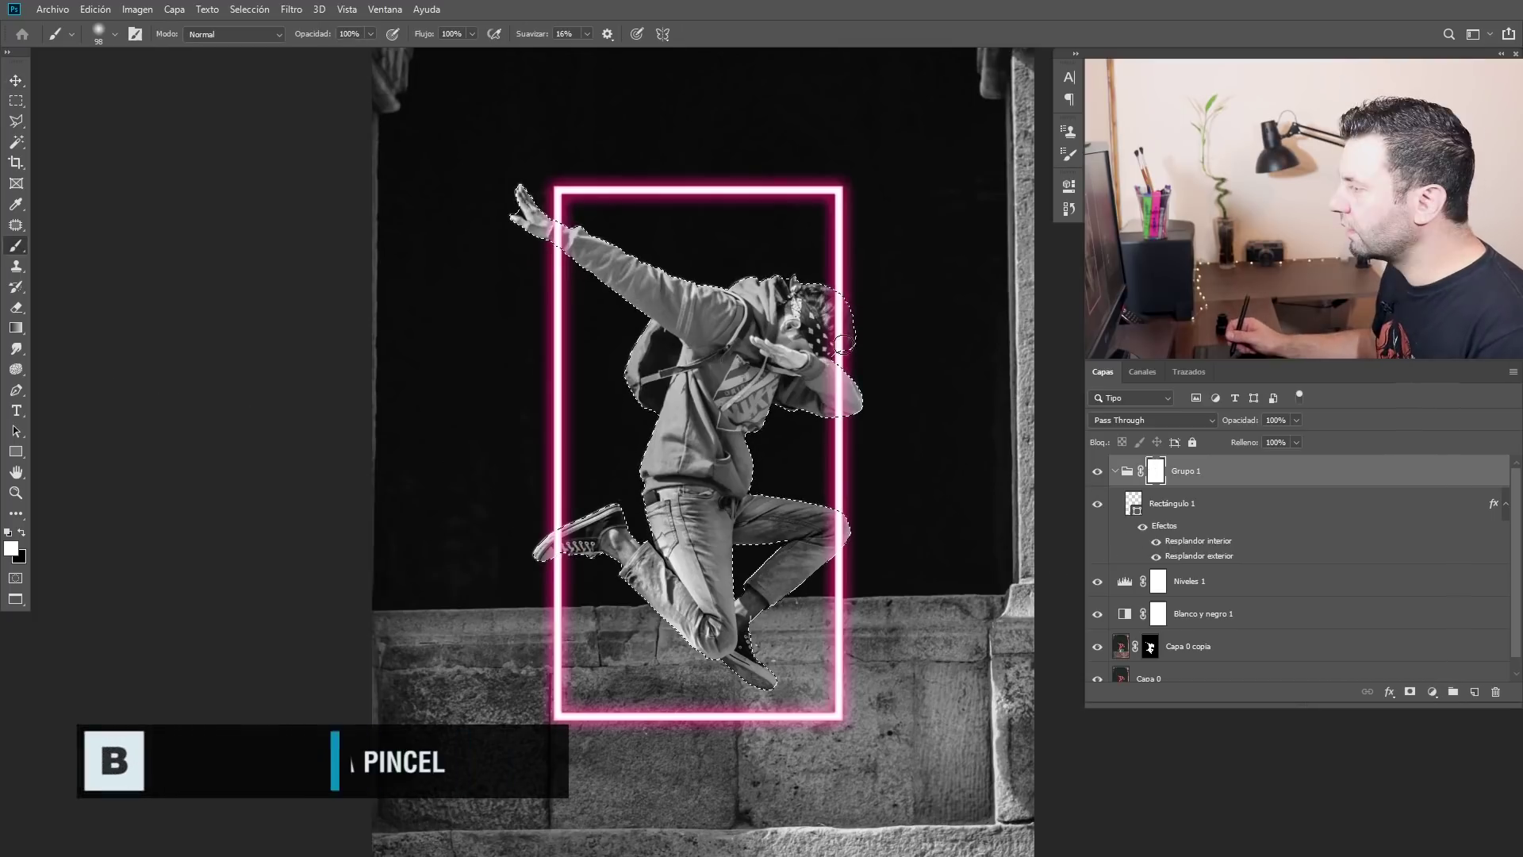
- Paint black on Grupo 1's mask over the boy's elbow and knee, then deselect
scroll(848, 331, up, 1)
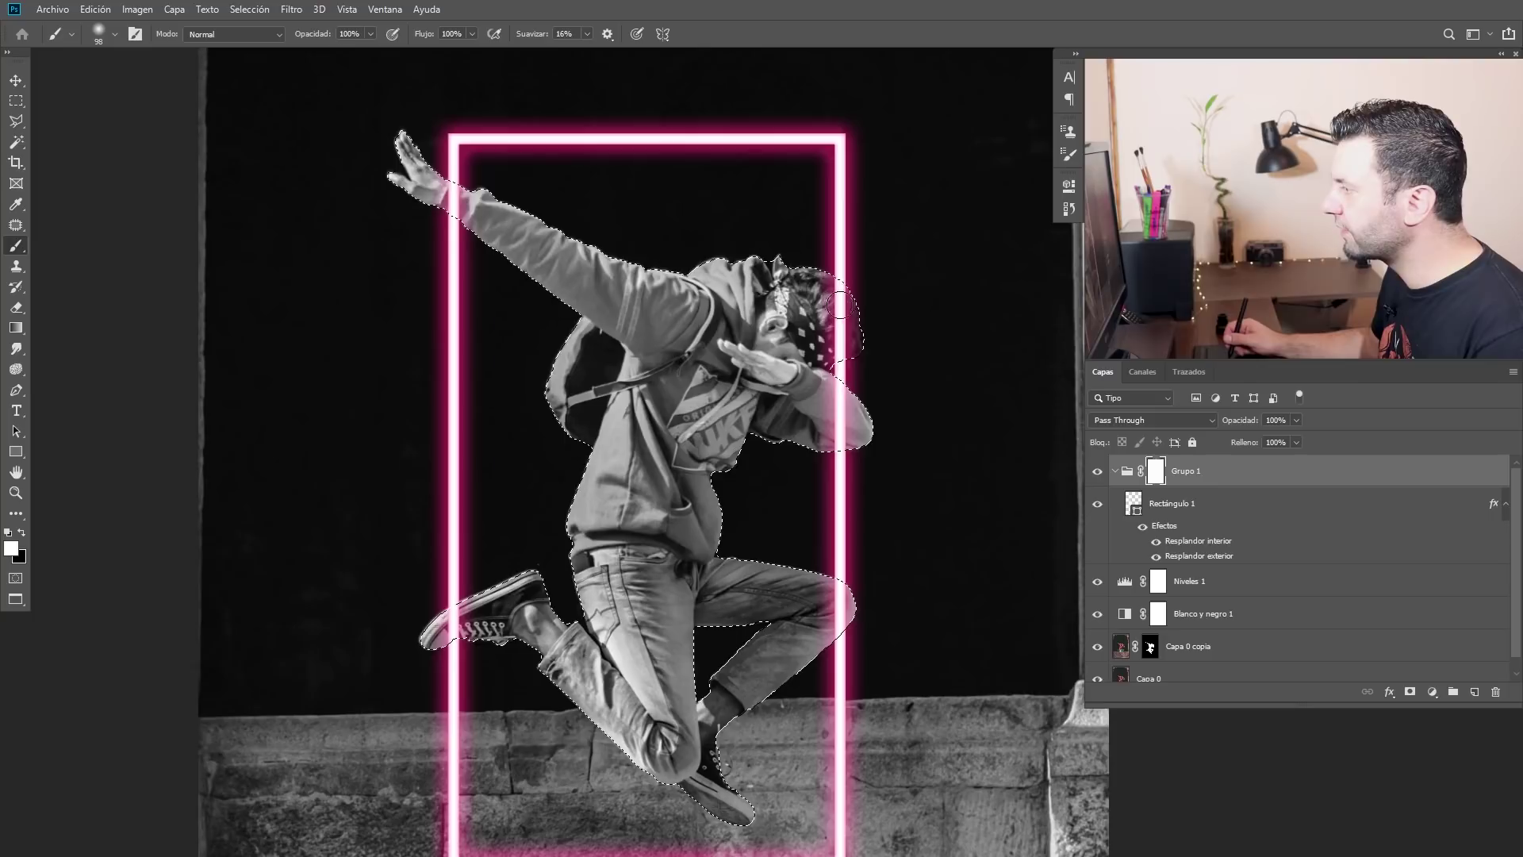
key(x)
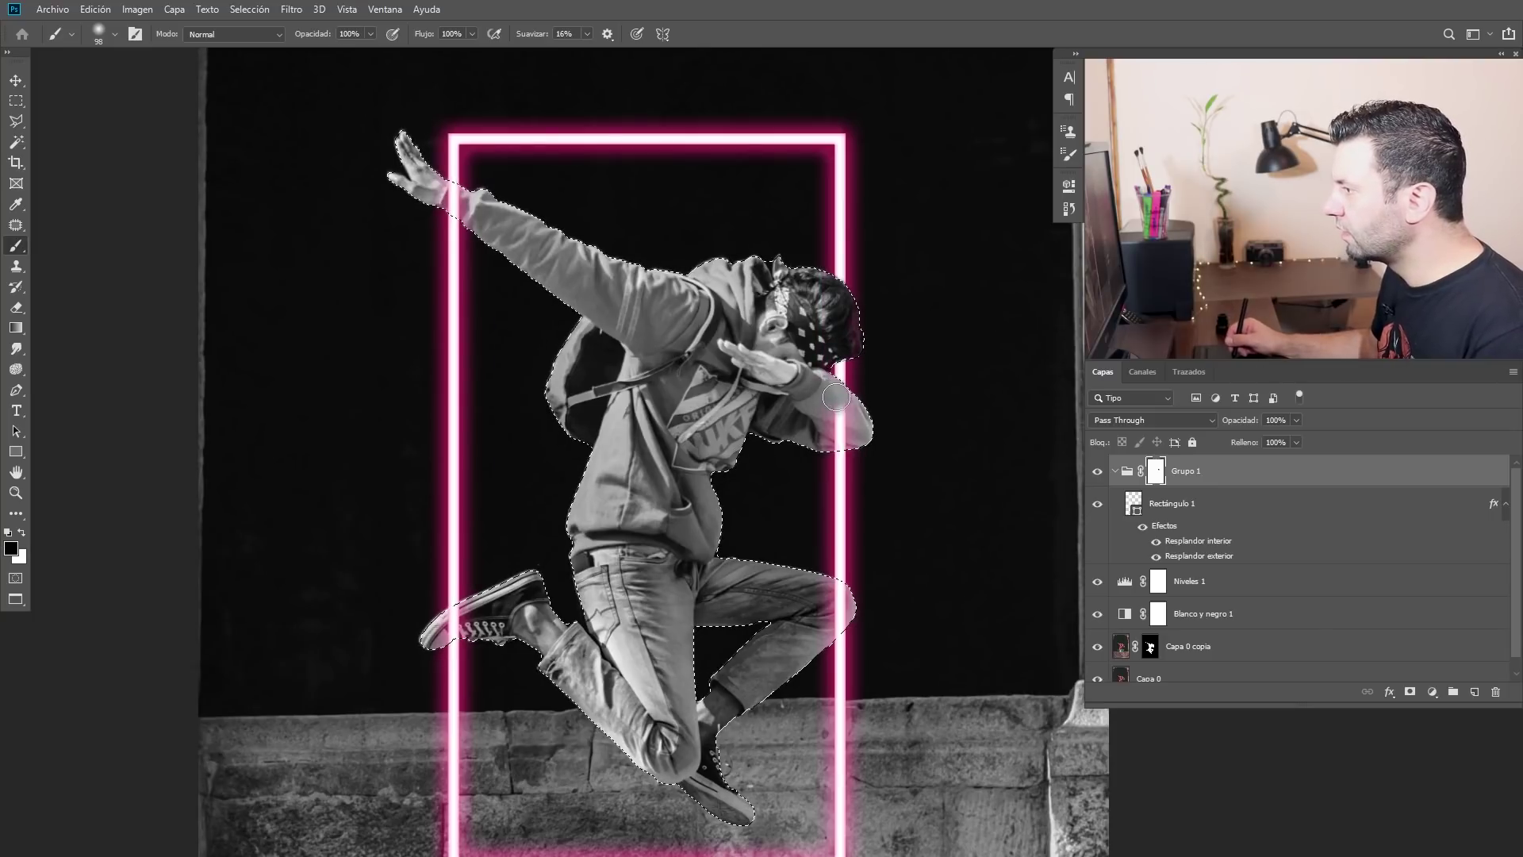
drag(829, 440, 840, 410)
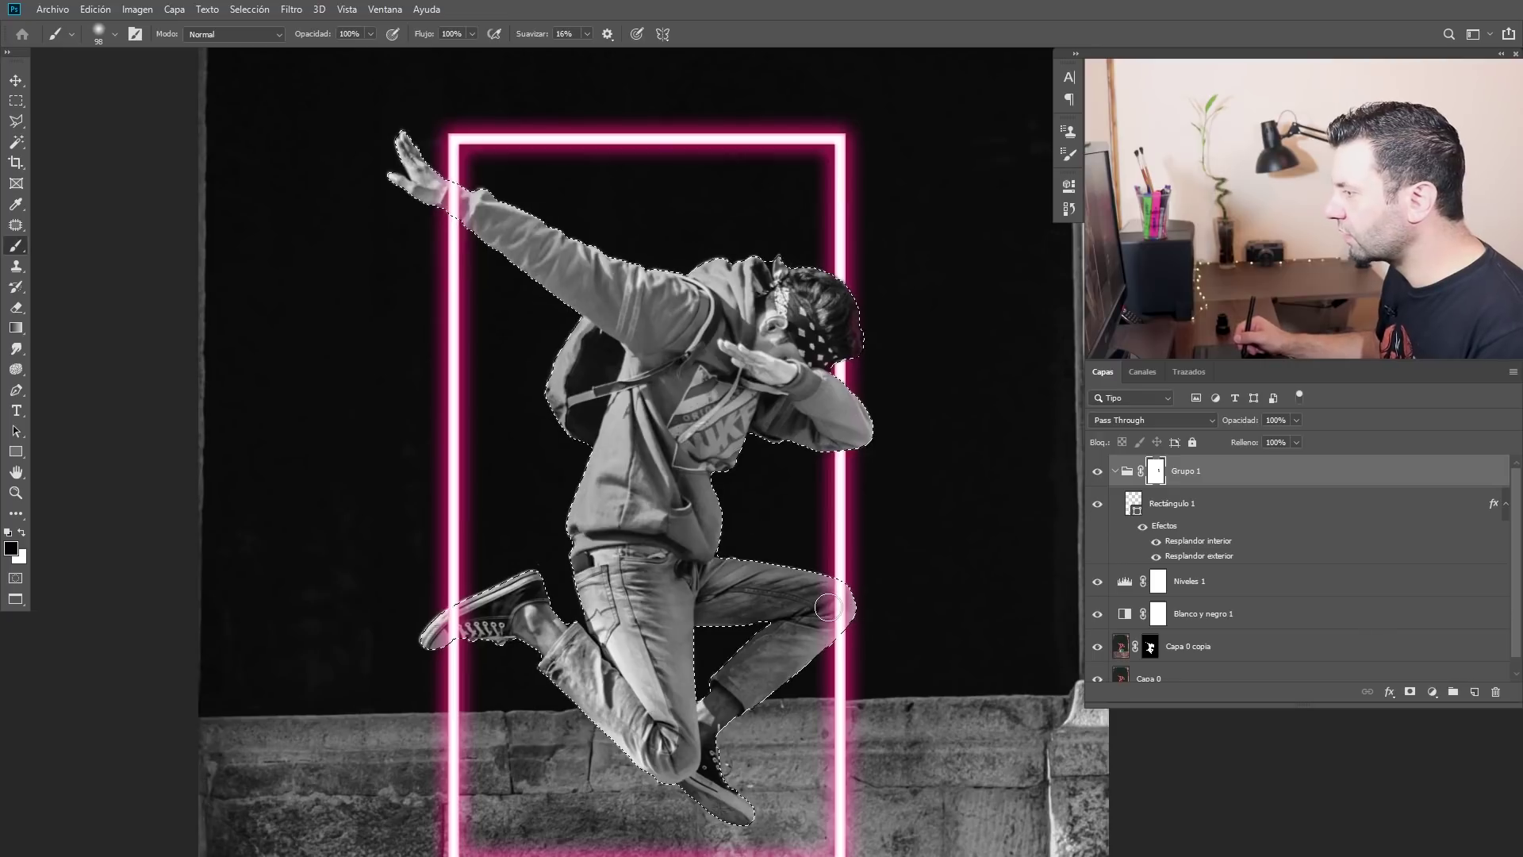
drag(840, 617, 839, 602)
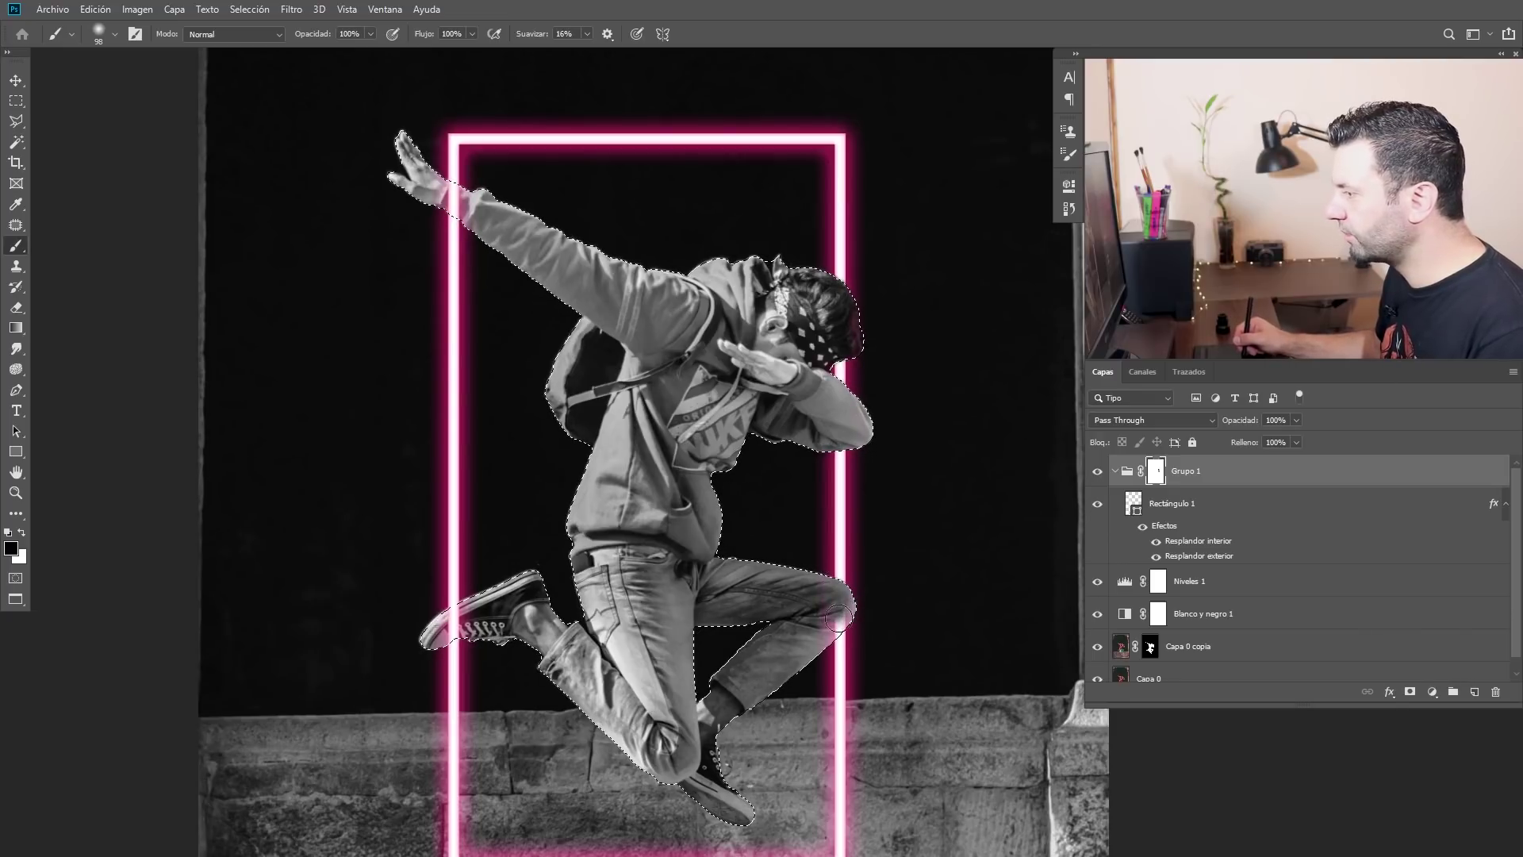
key(ctrl+d)
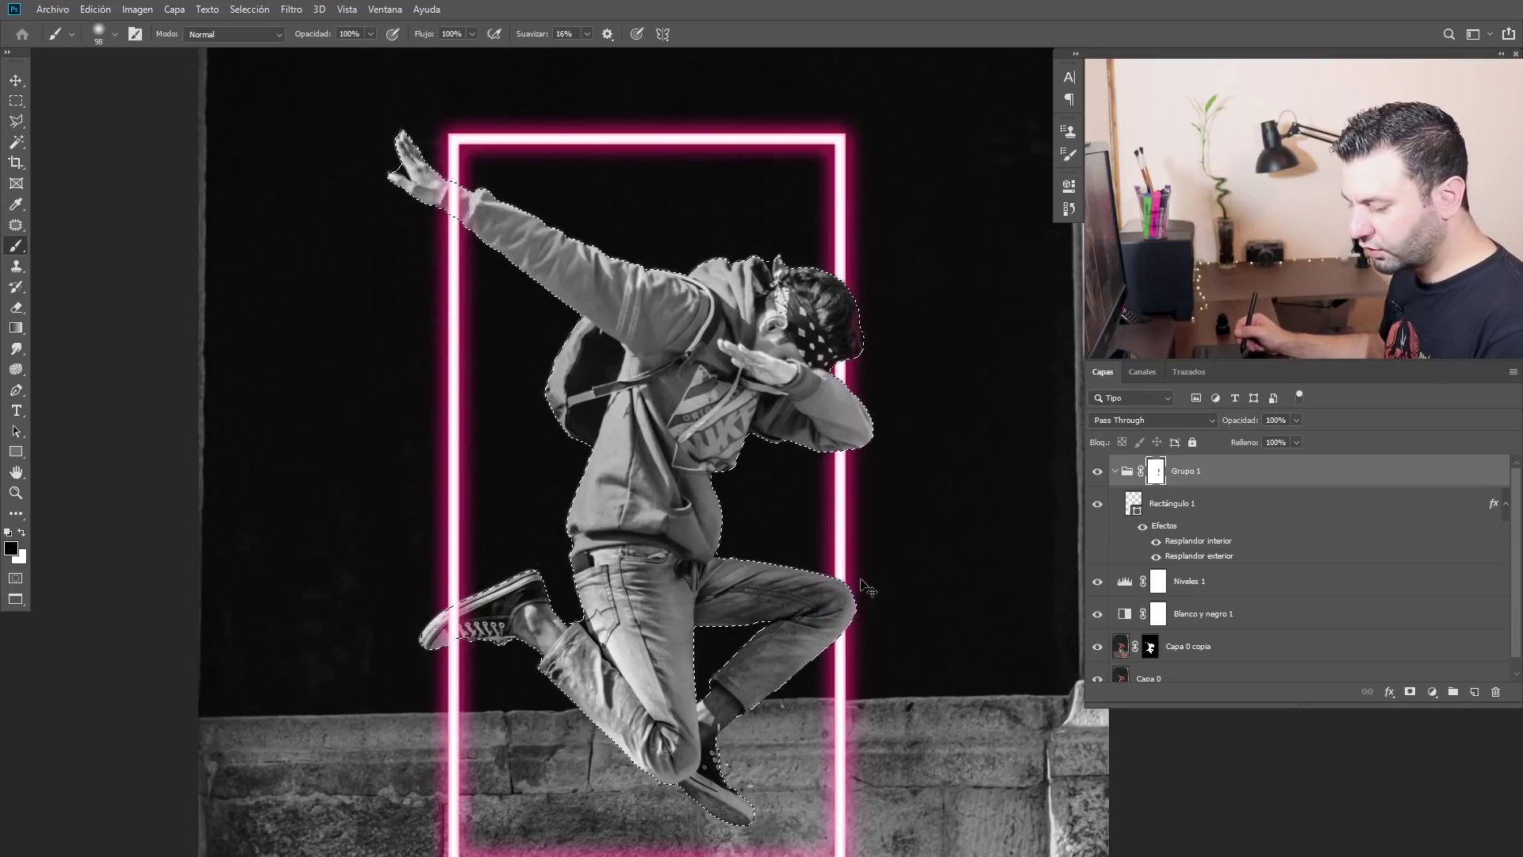
mouse_move(710, 588)
mouse_down()
mouse_move(635, 592)
mouse_move(659, 529)
mouse_up()
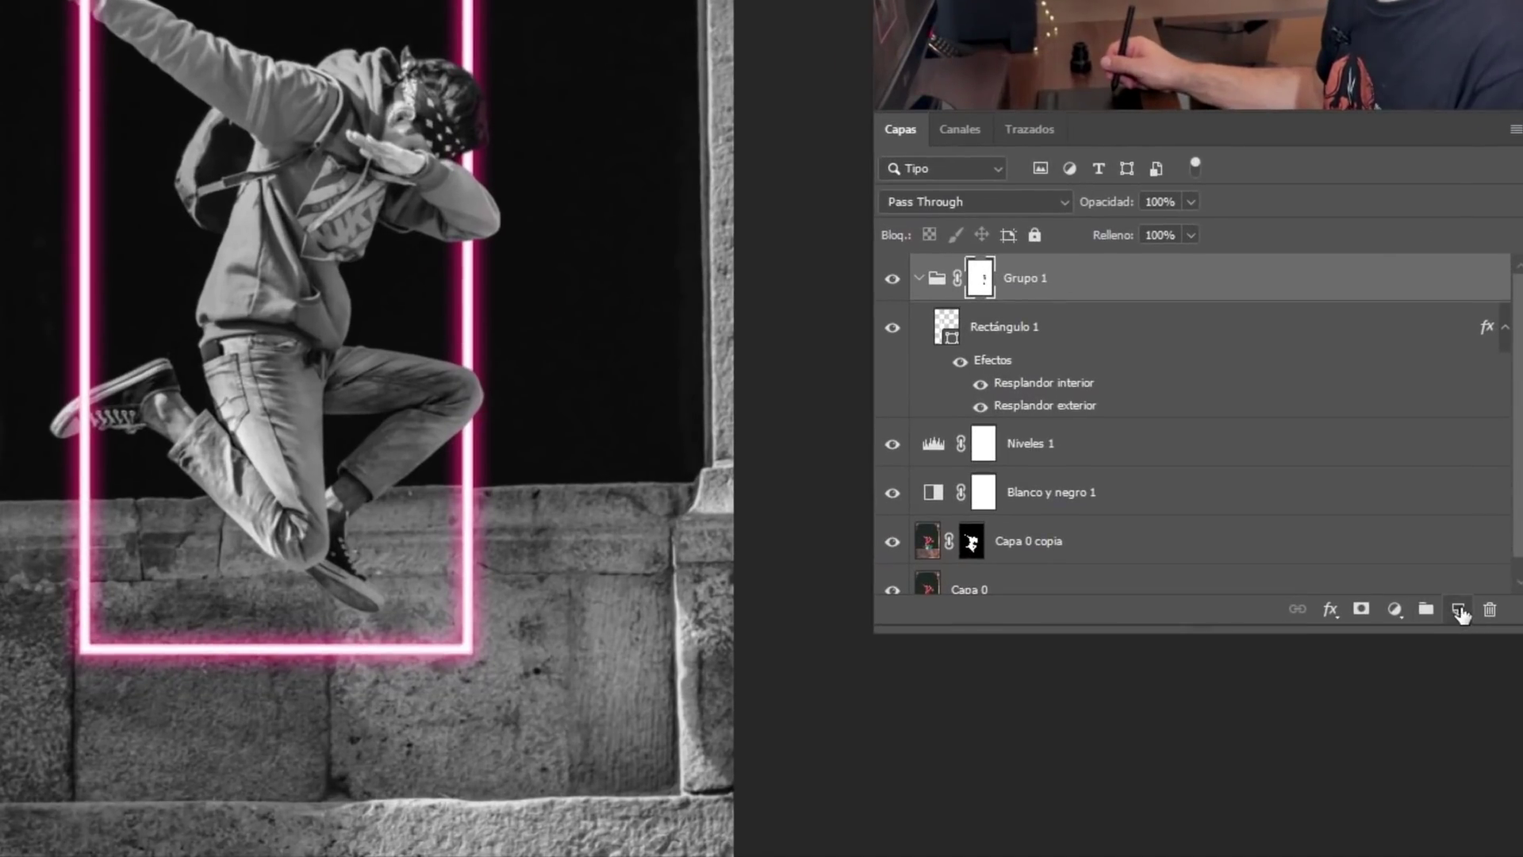
- Create Capa 1, set the foreground colour to #ff007e, and move Capa 1 to the top of the stack
click(1460, 611)
click(11, 547)
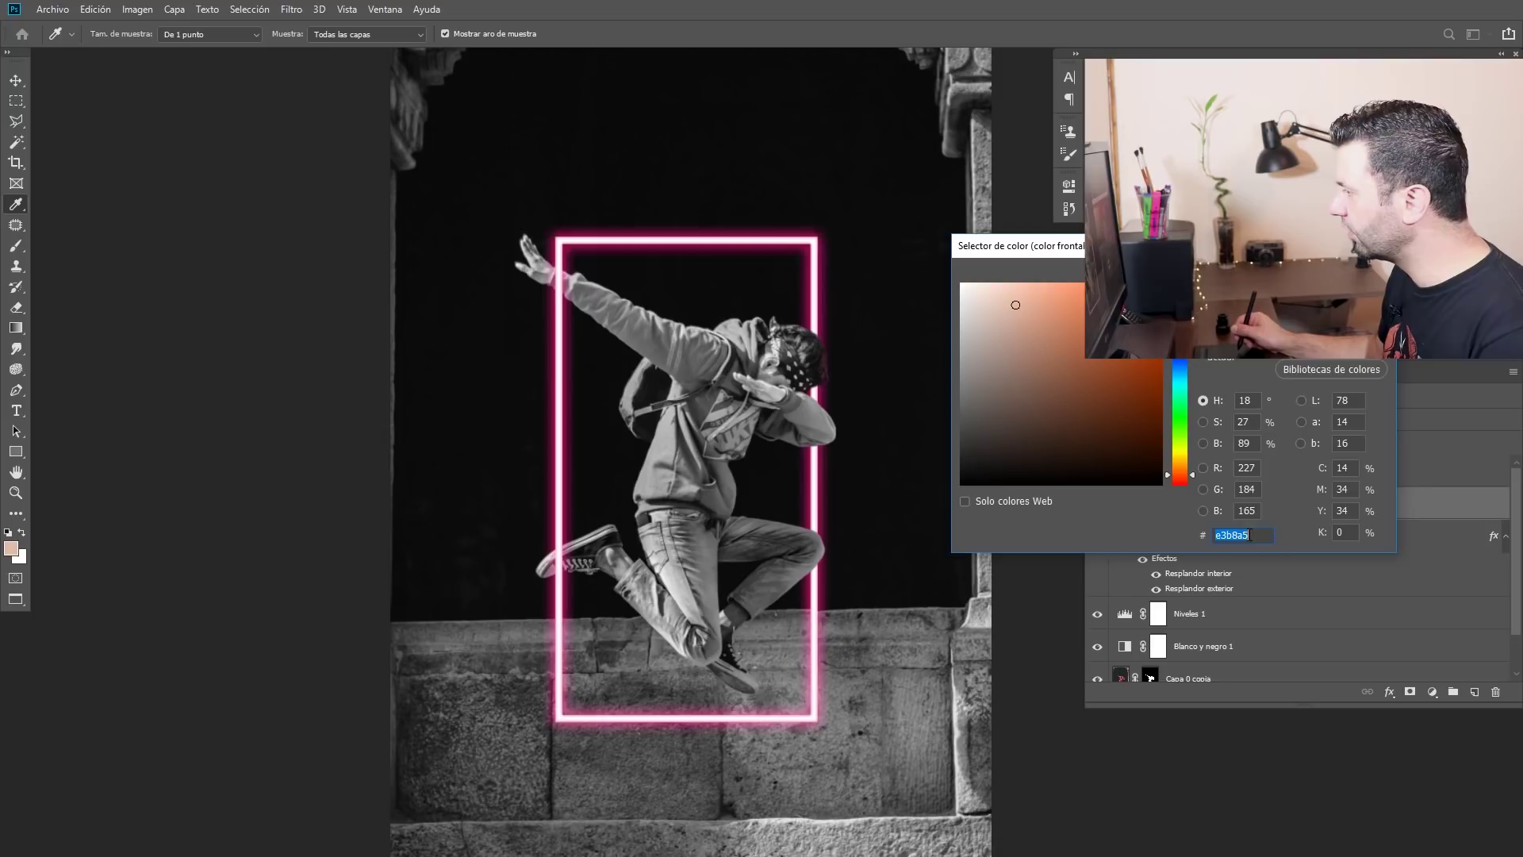
text(ff007e)
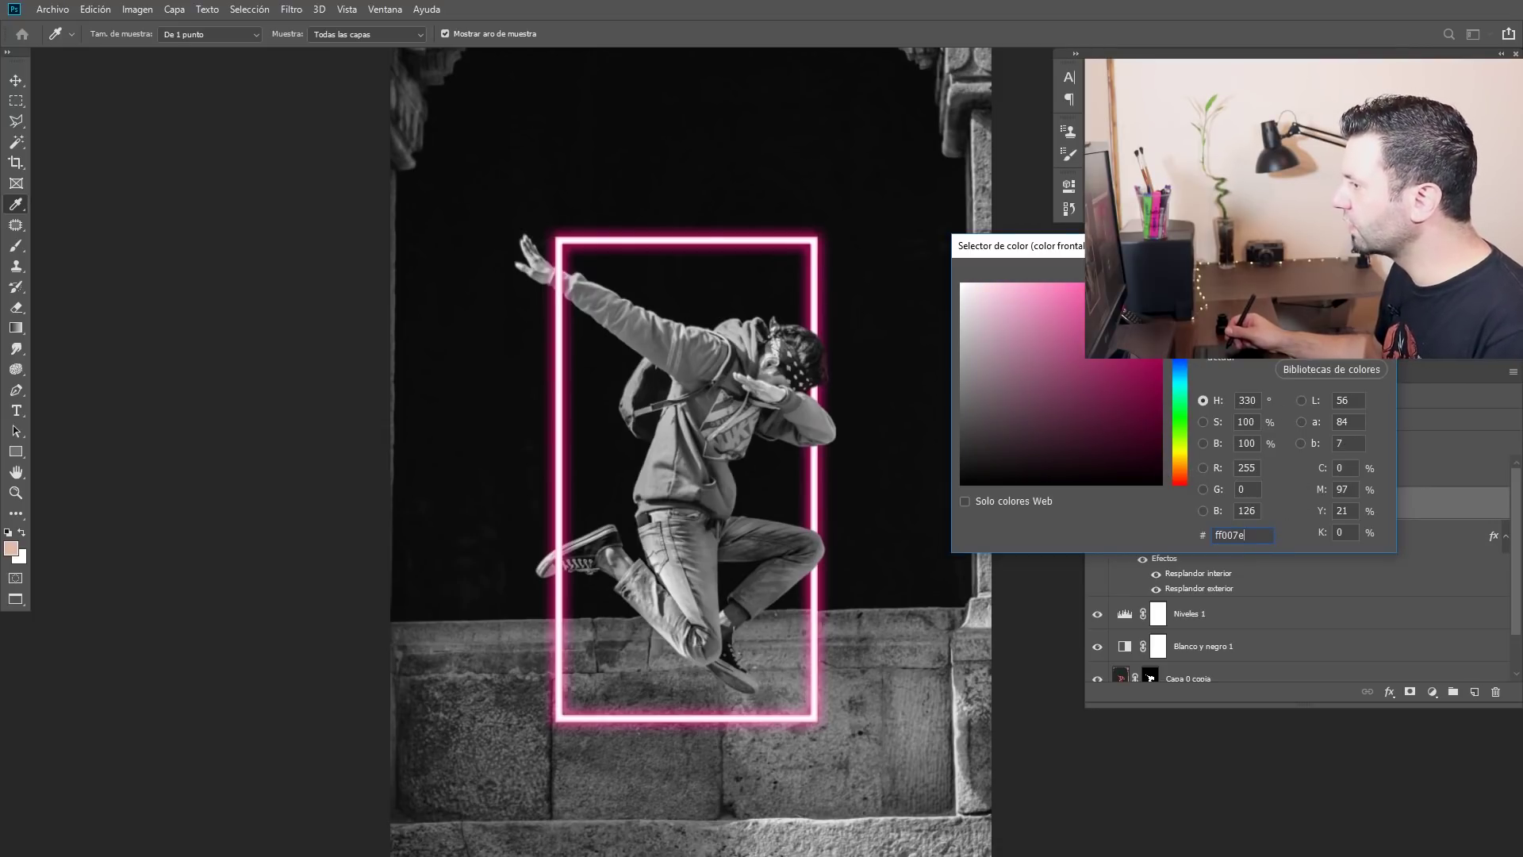
key(Return)
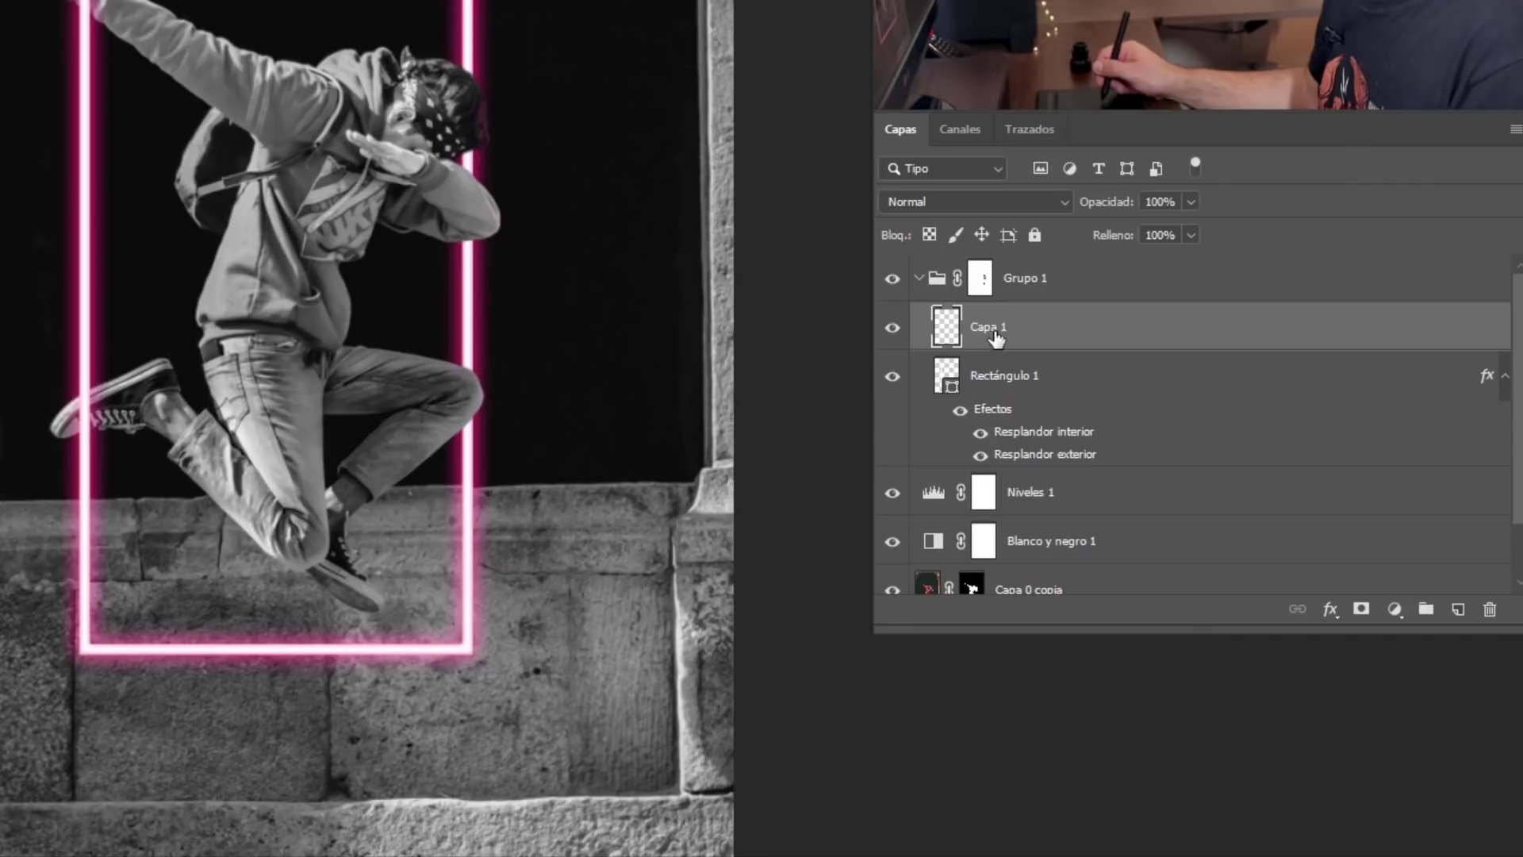
drag(1148, 506, 1166, 454)
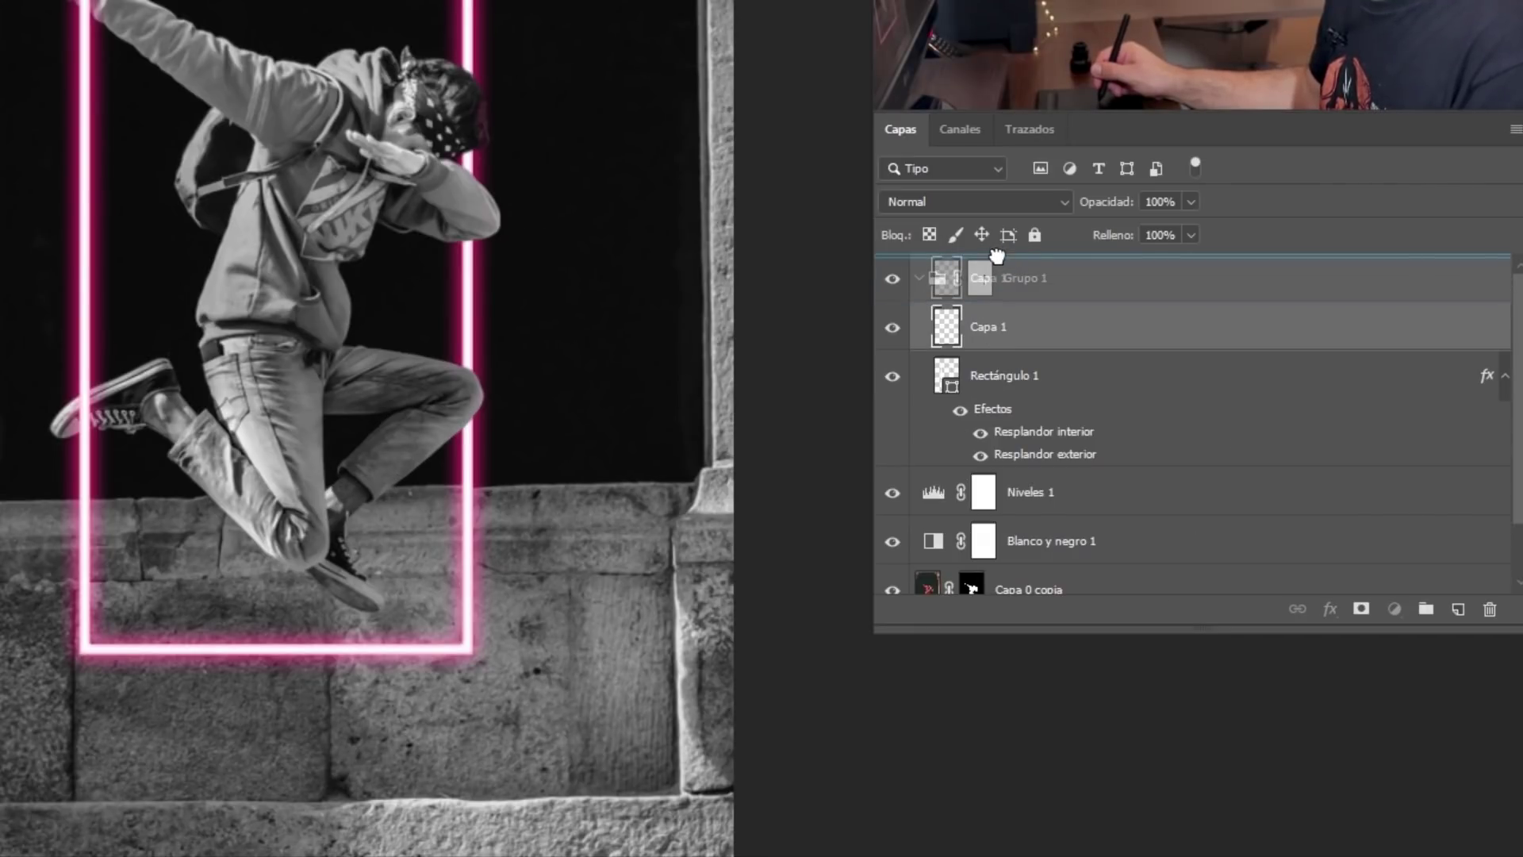
drag(996, 255, 997, 258)
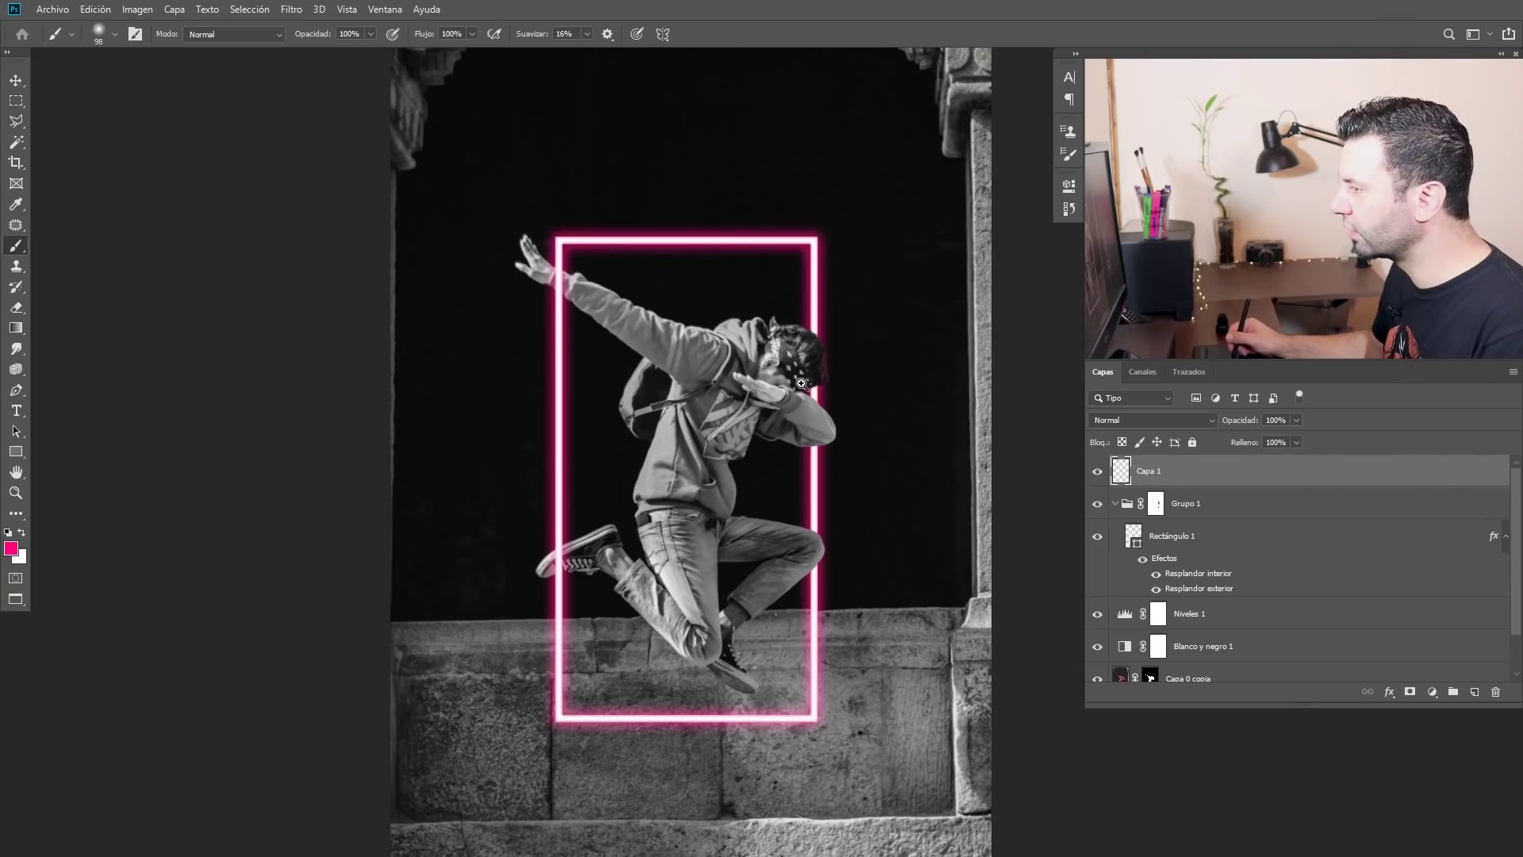
- Choose a soft round brush and slightly reduce its size
click(801, 383)
right_click(797, 402)
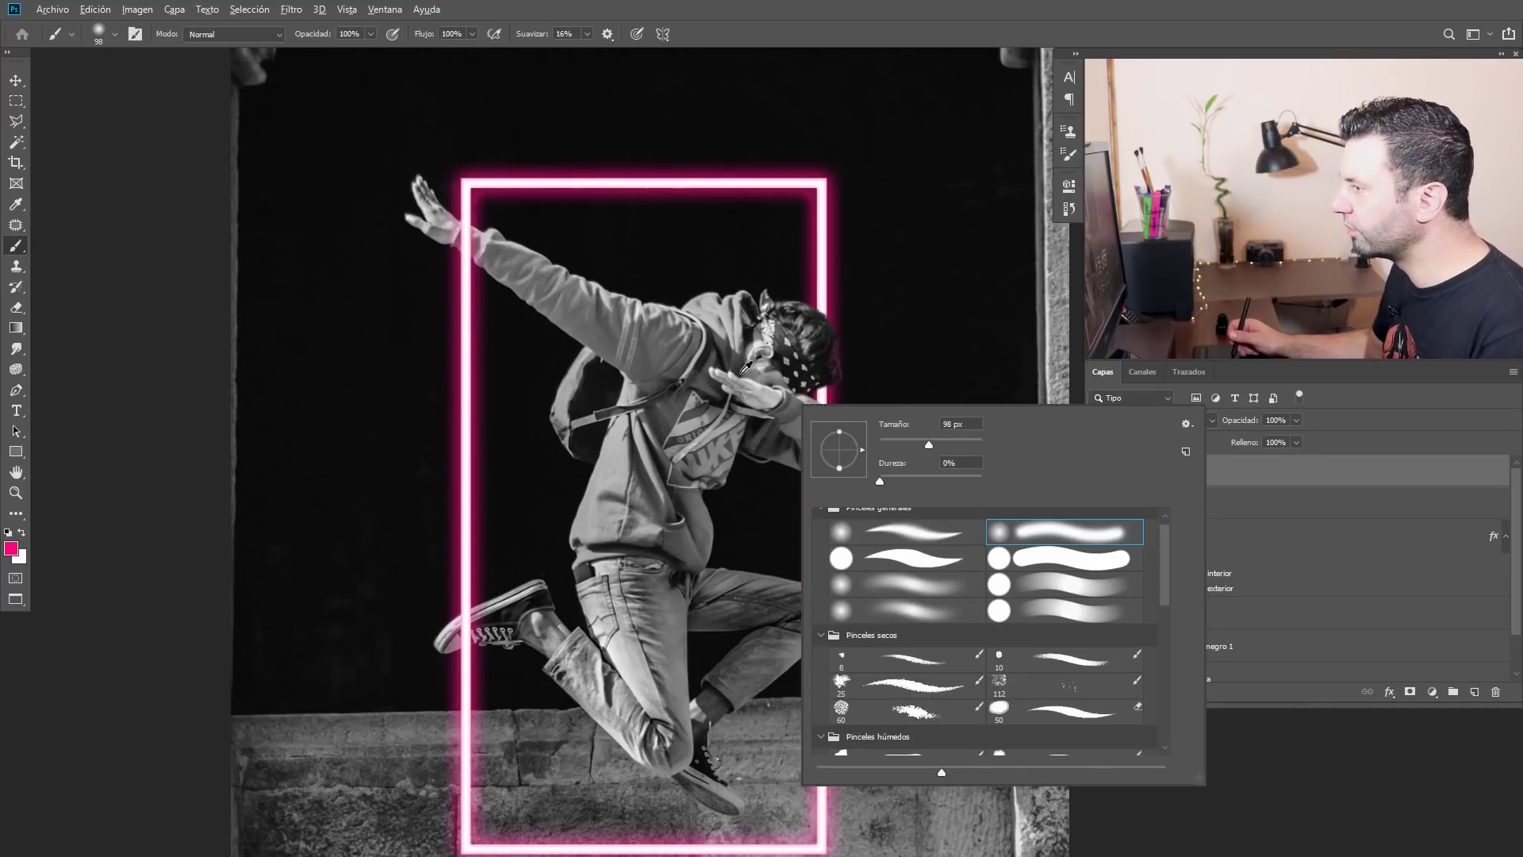
double_click(1039, 533)
drag(760, 394, 757, 394)
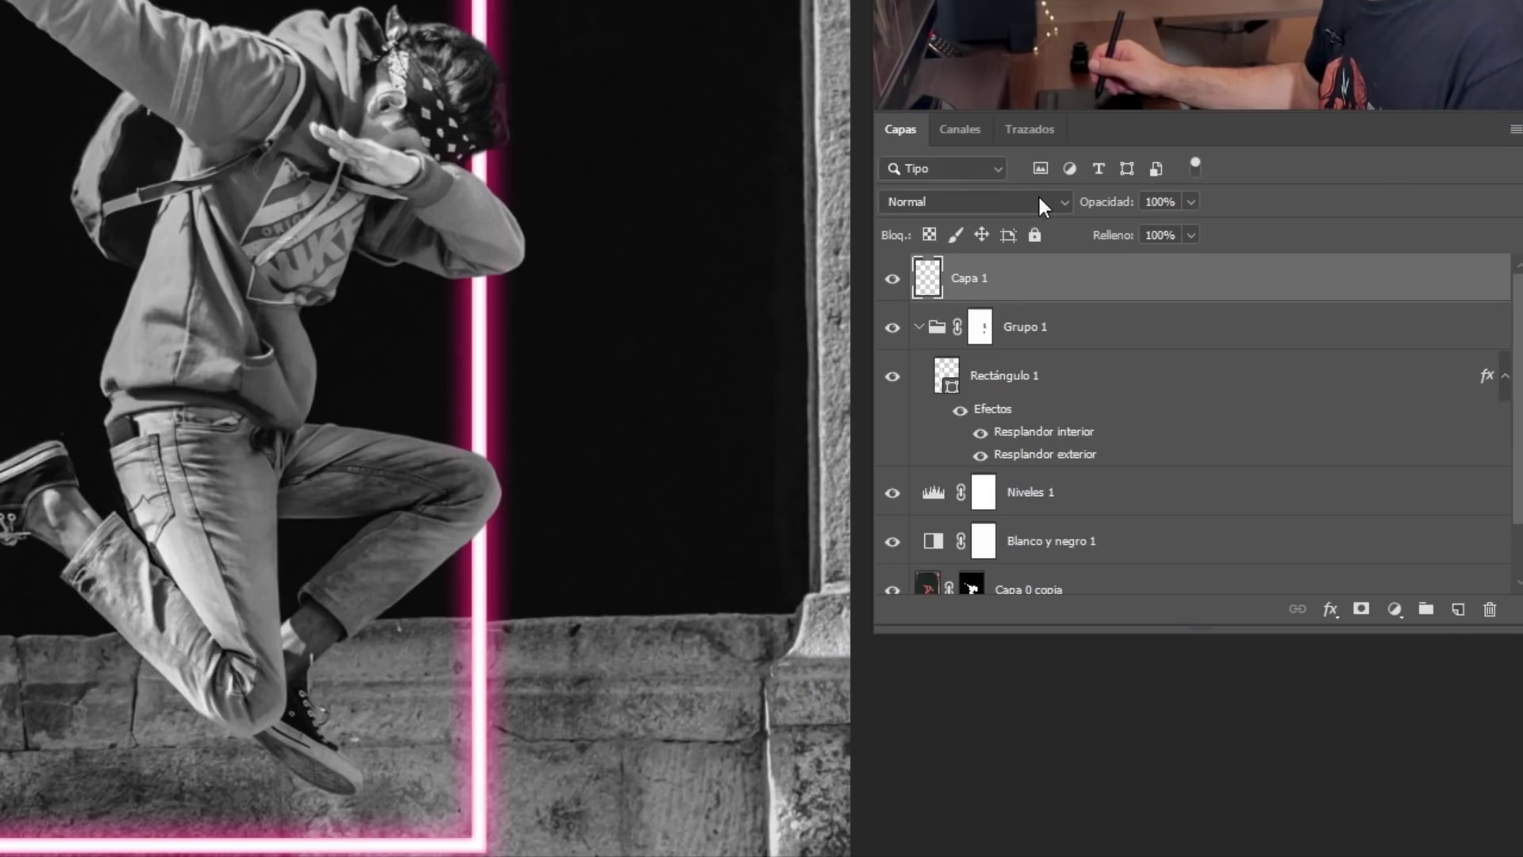
- Set Capa 1 to Color blend mode, copy the boy's mask onto it, and paint magenta on his head
click(1041, 200)
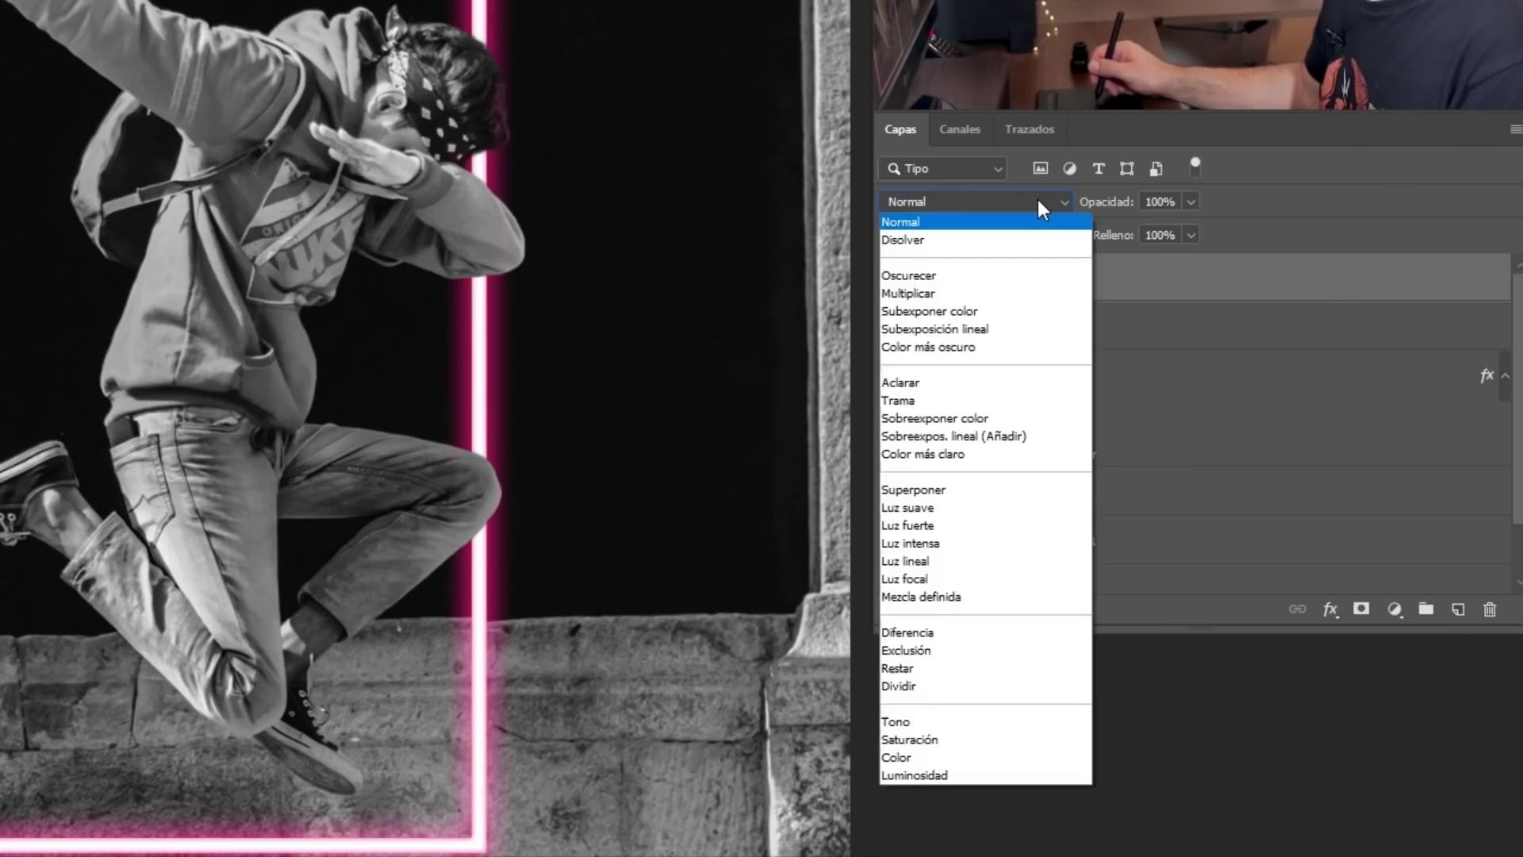
click(896, 757)
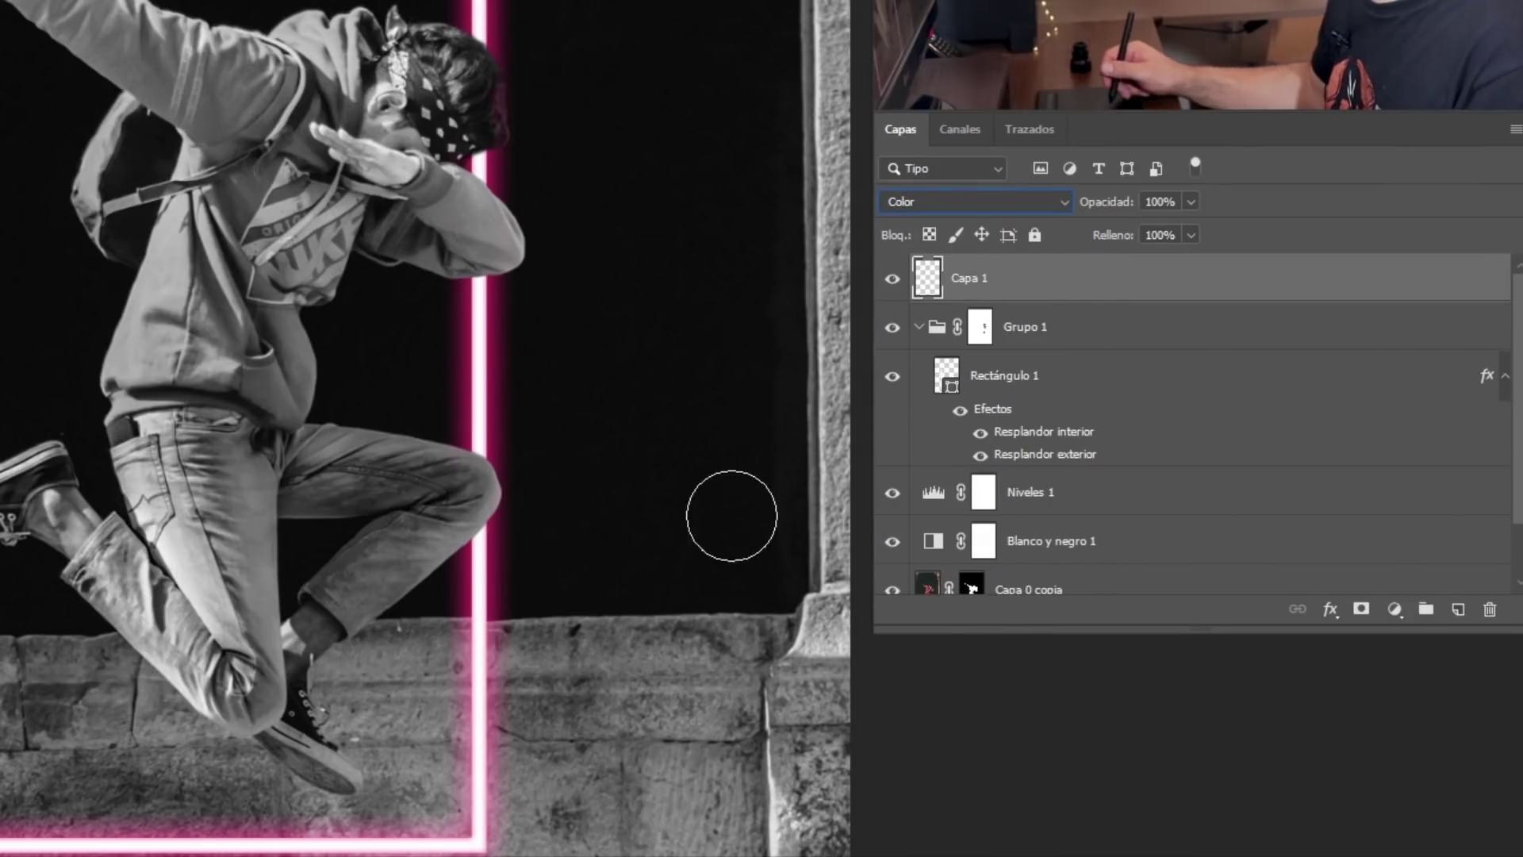
drag(1518, 466, 1505, 516)
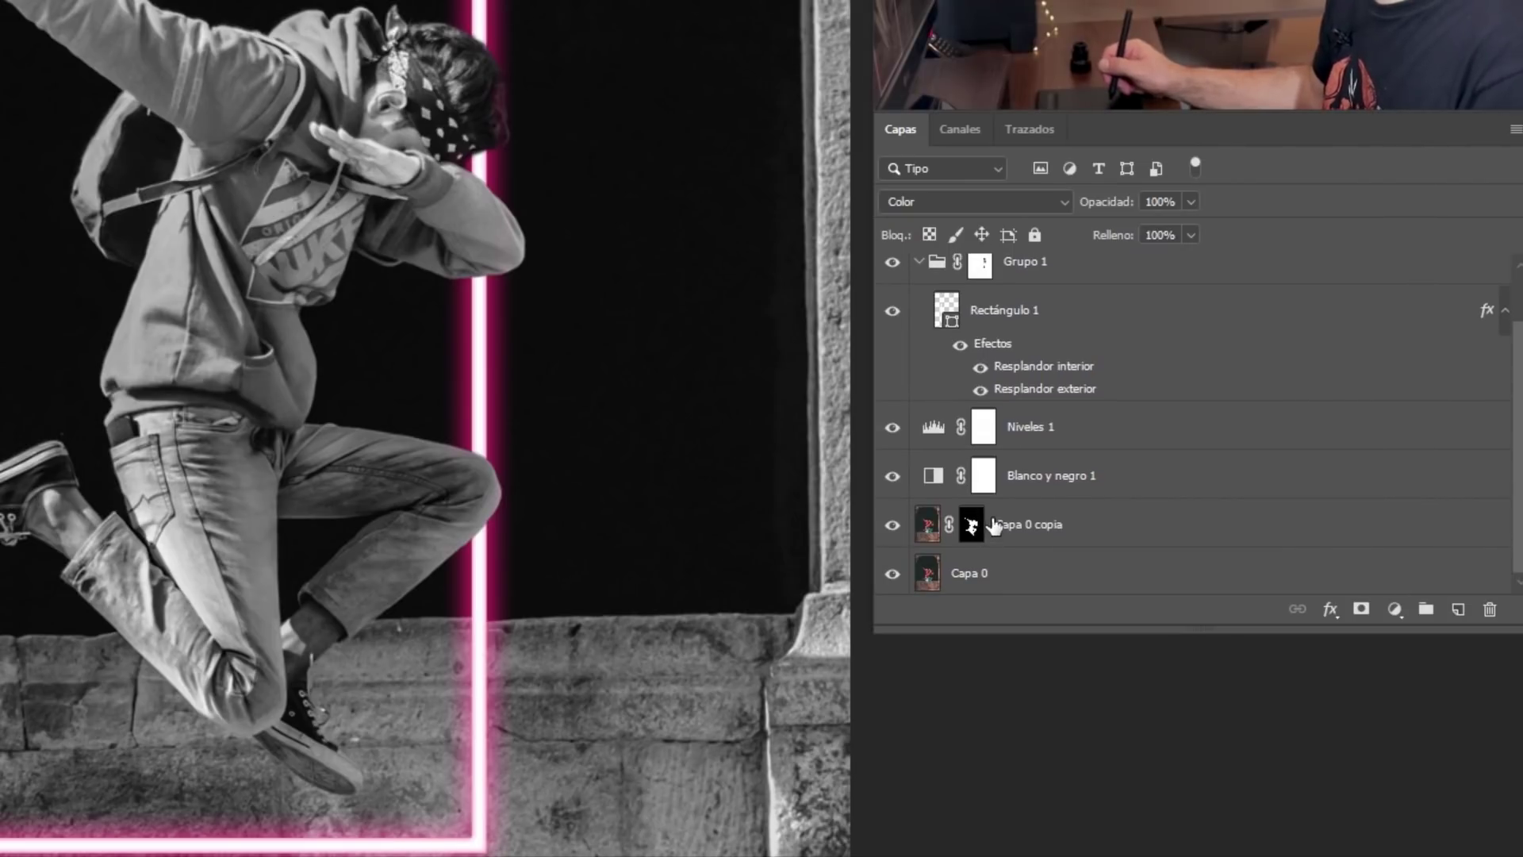
drag(991, 528, 1001, 284)
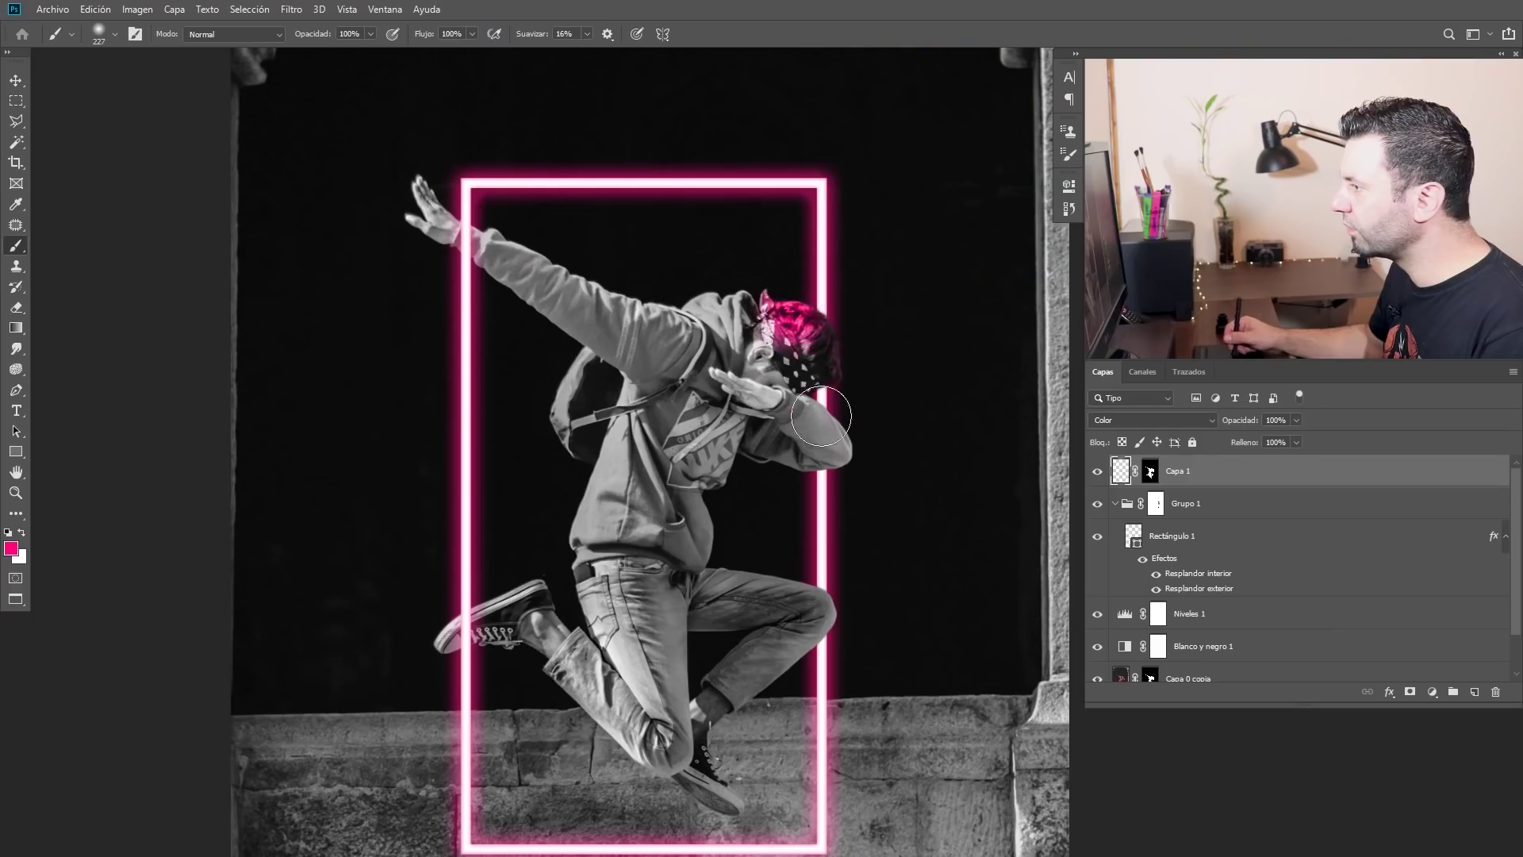
drag(794, 341, 698, 405)
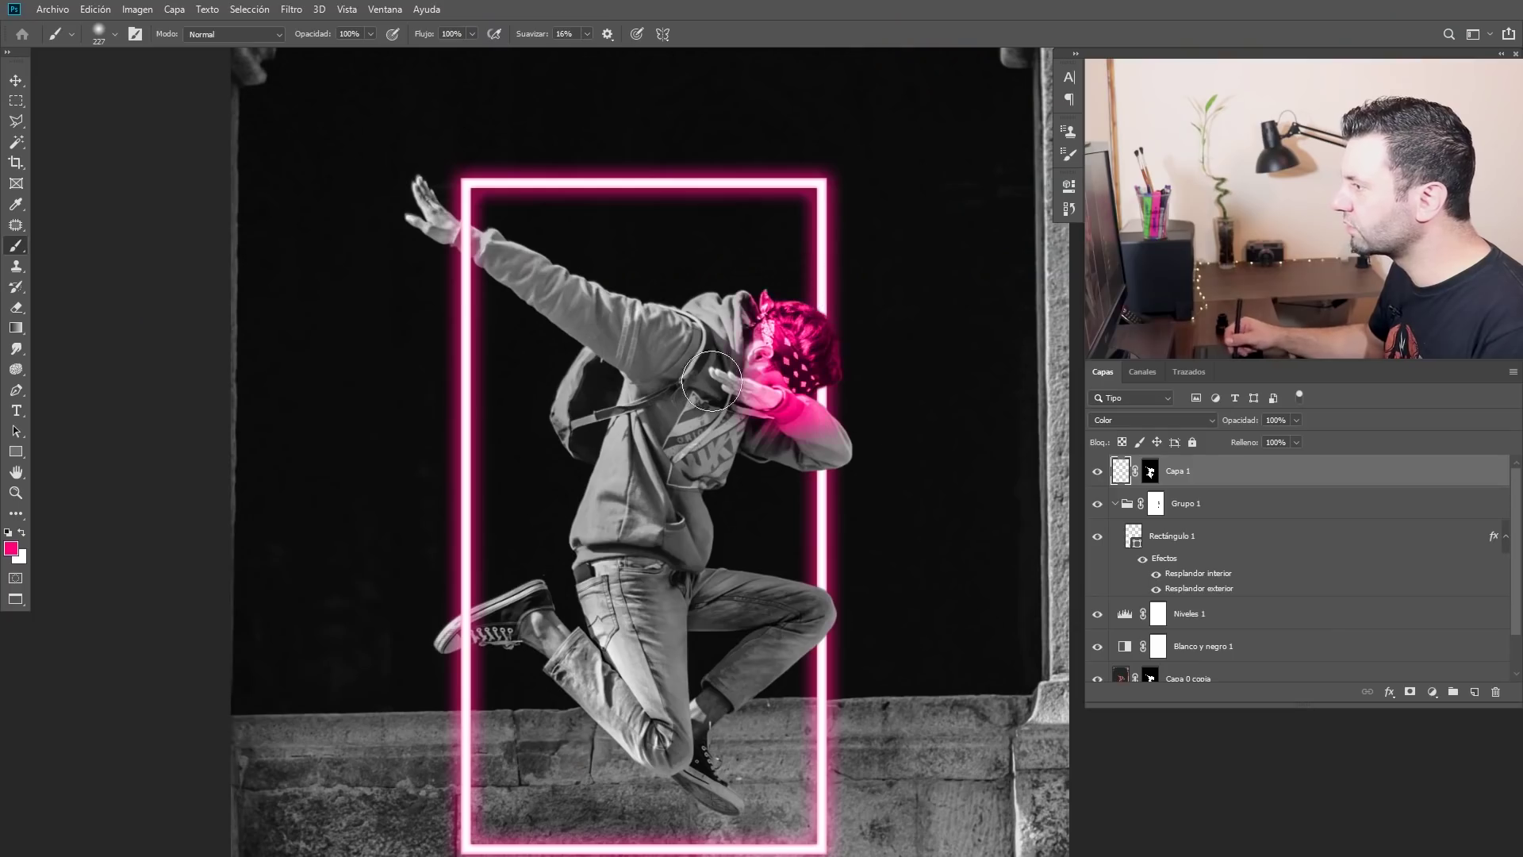
- Undo the strong strokes, lower brush Flow to about 8–11%, and softly tint hair, wrist and forearm
drag(656, 254, 408, 188)
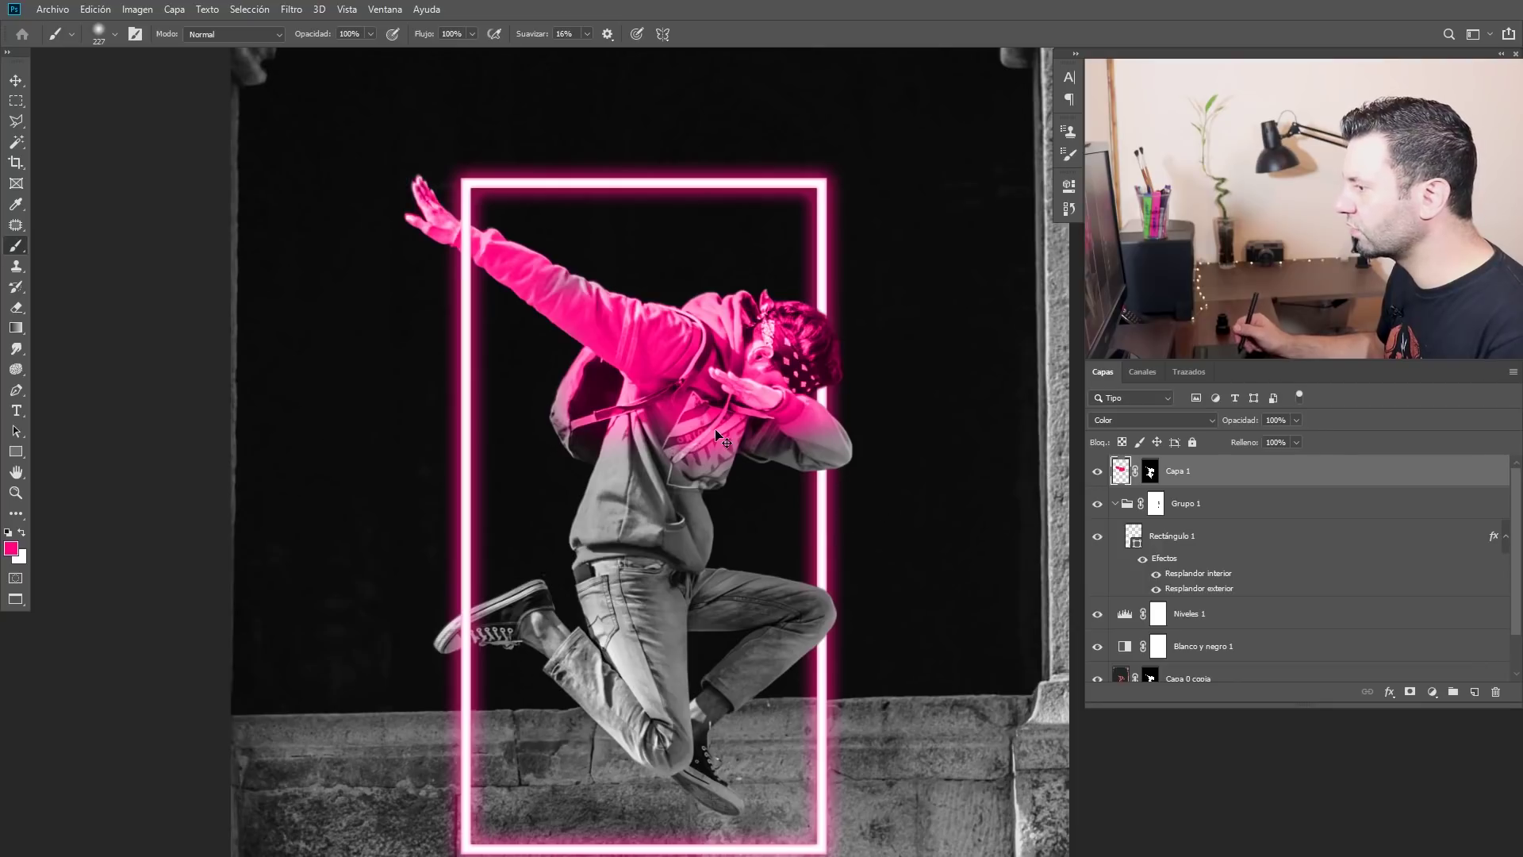
key(ctrl+z)
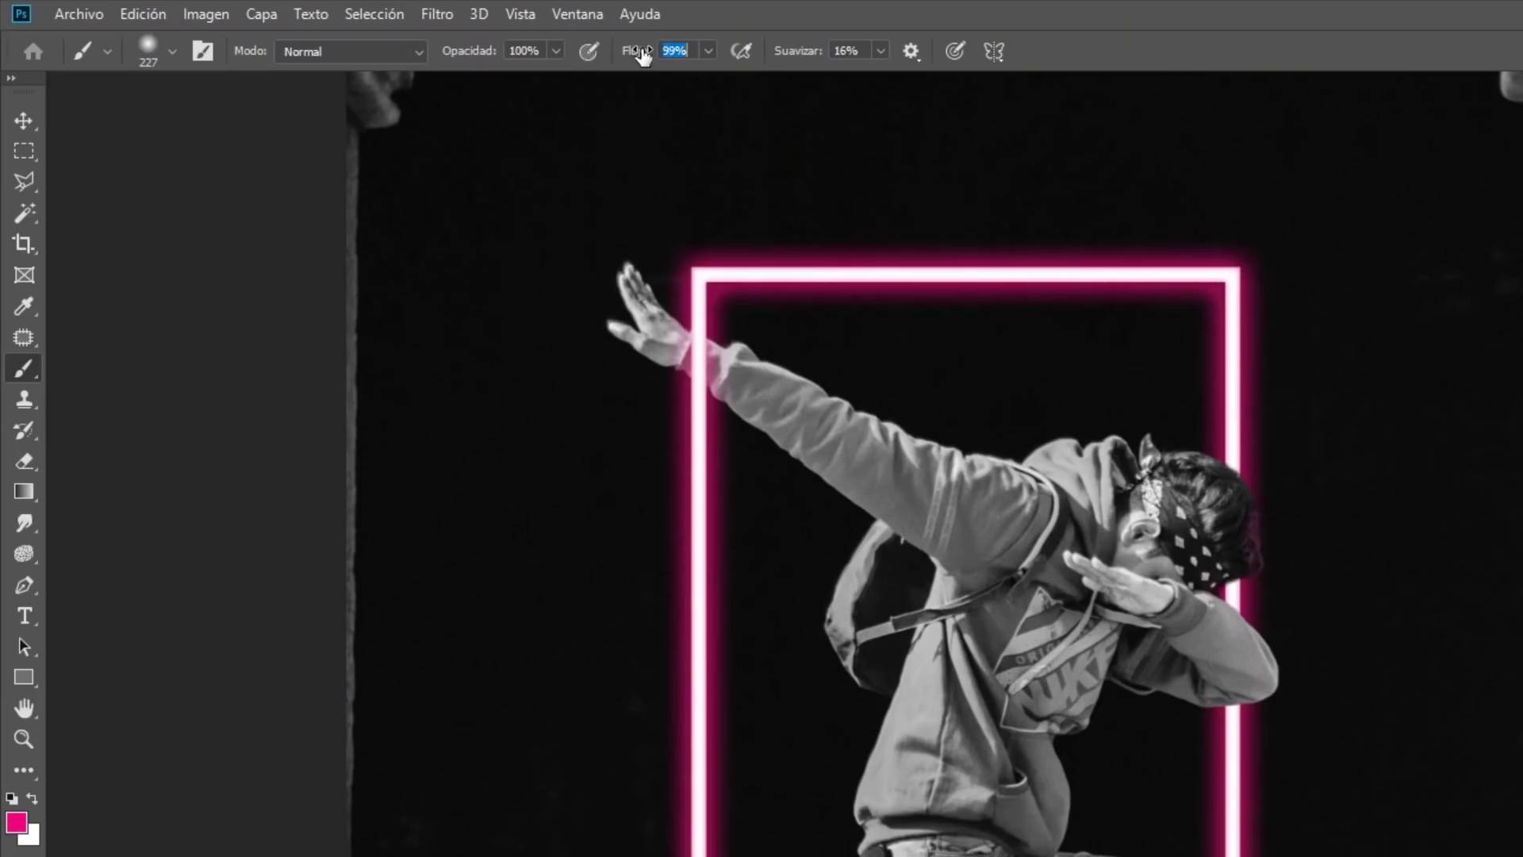
drag(589, 55, 625, 62)
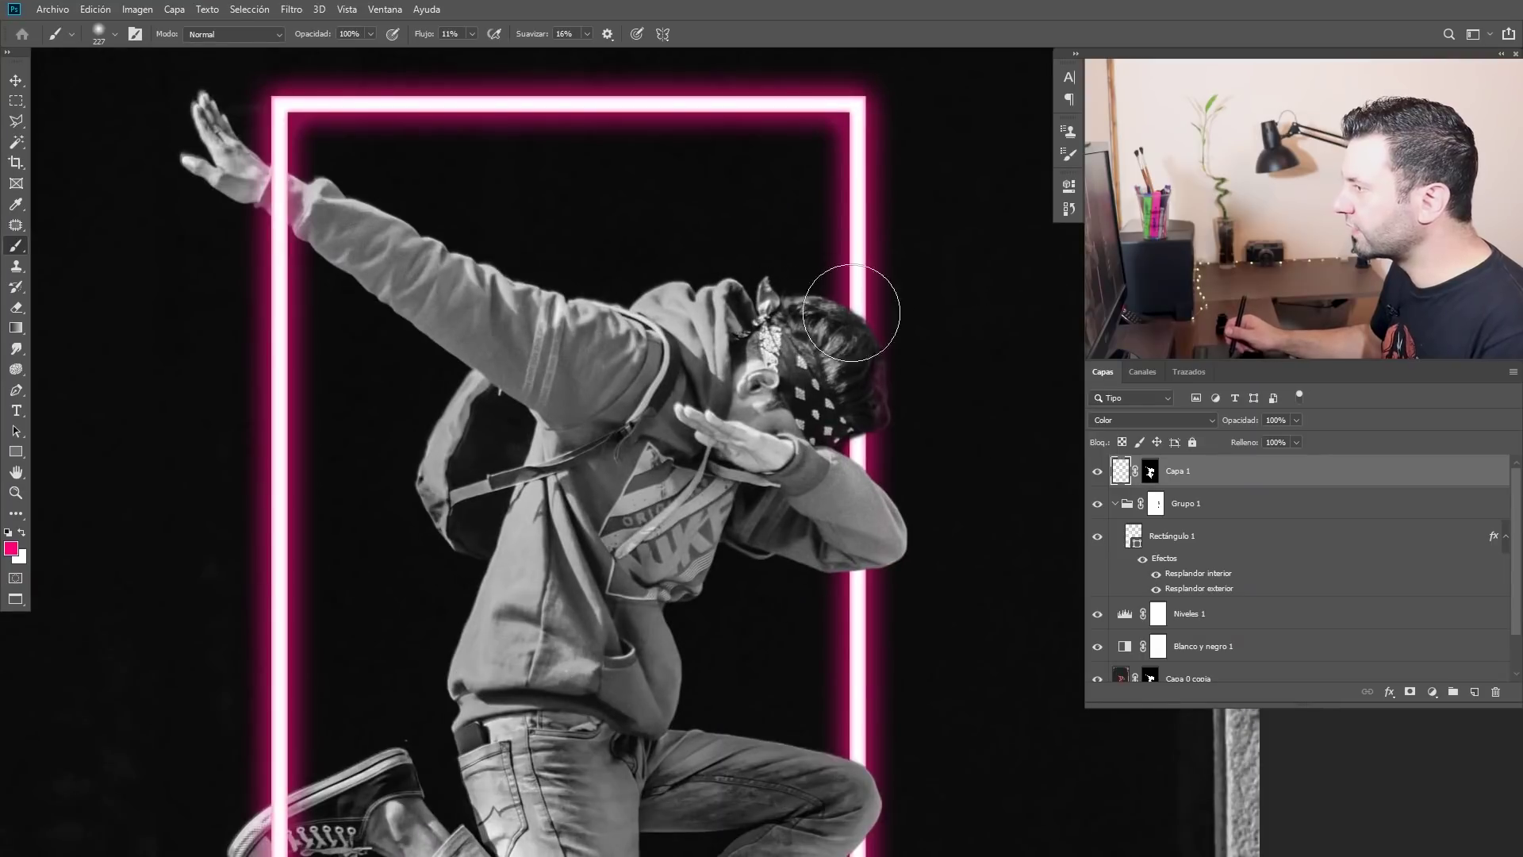
drag(776, 285, 882, 505)
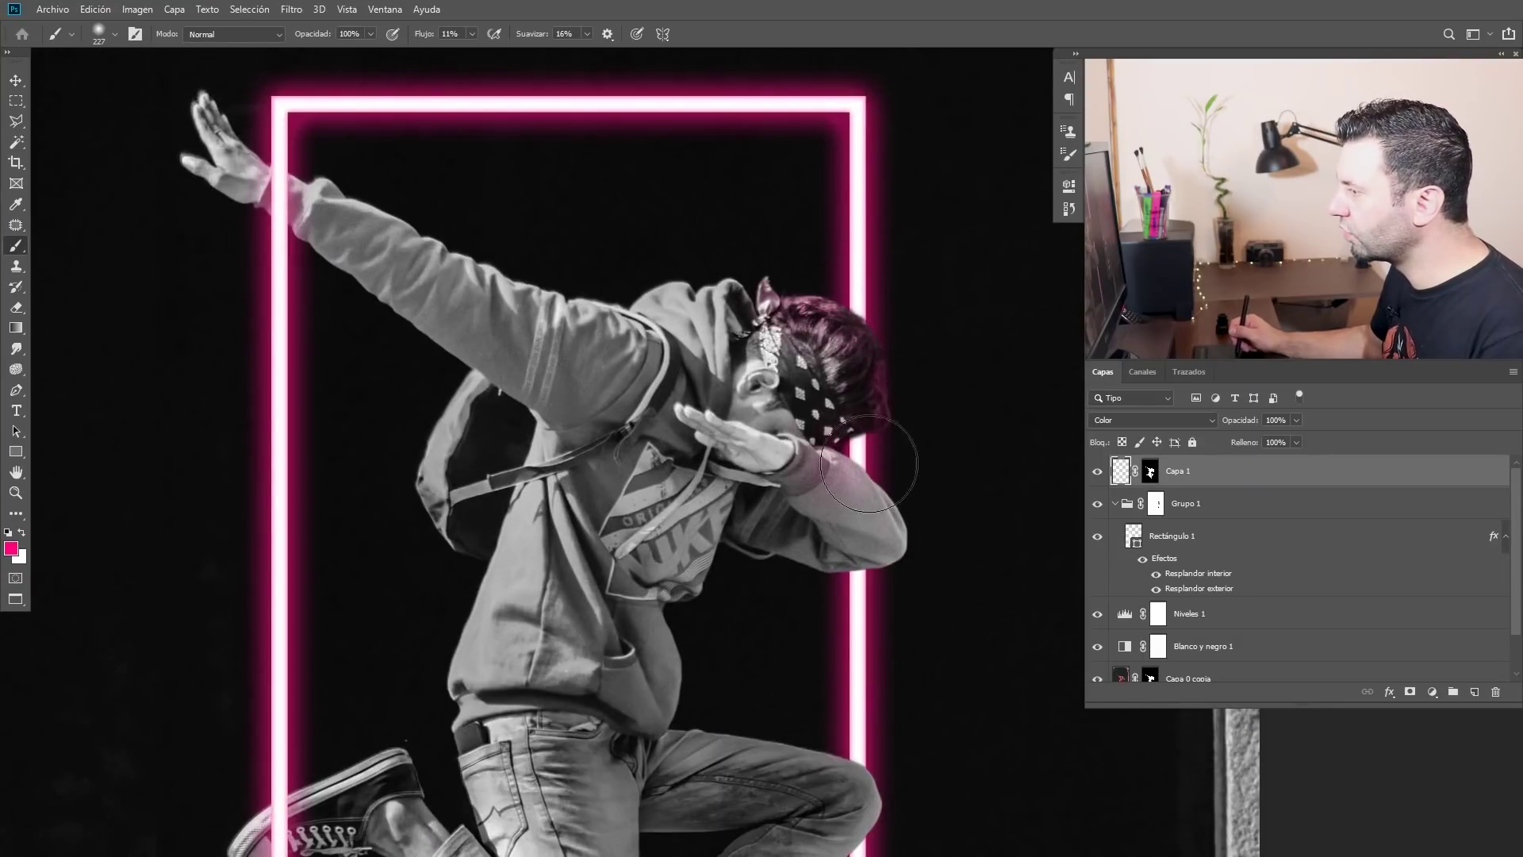
drag(814, 544, 925, 503)
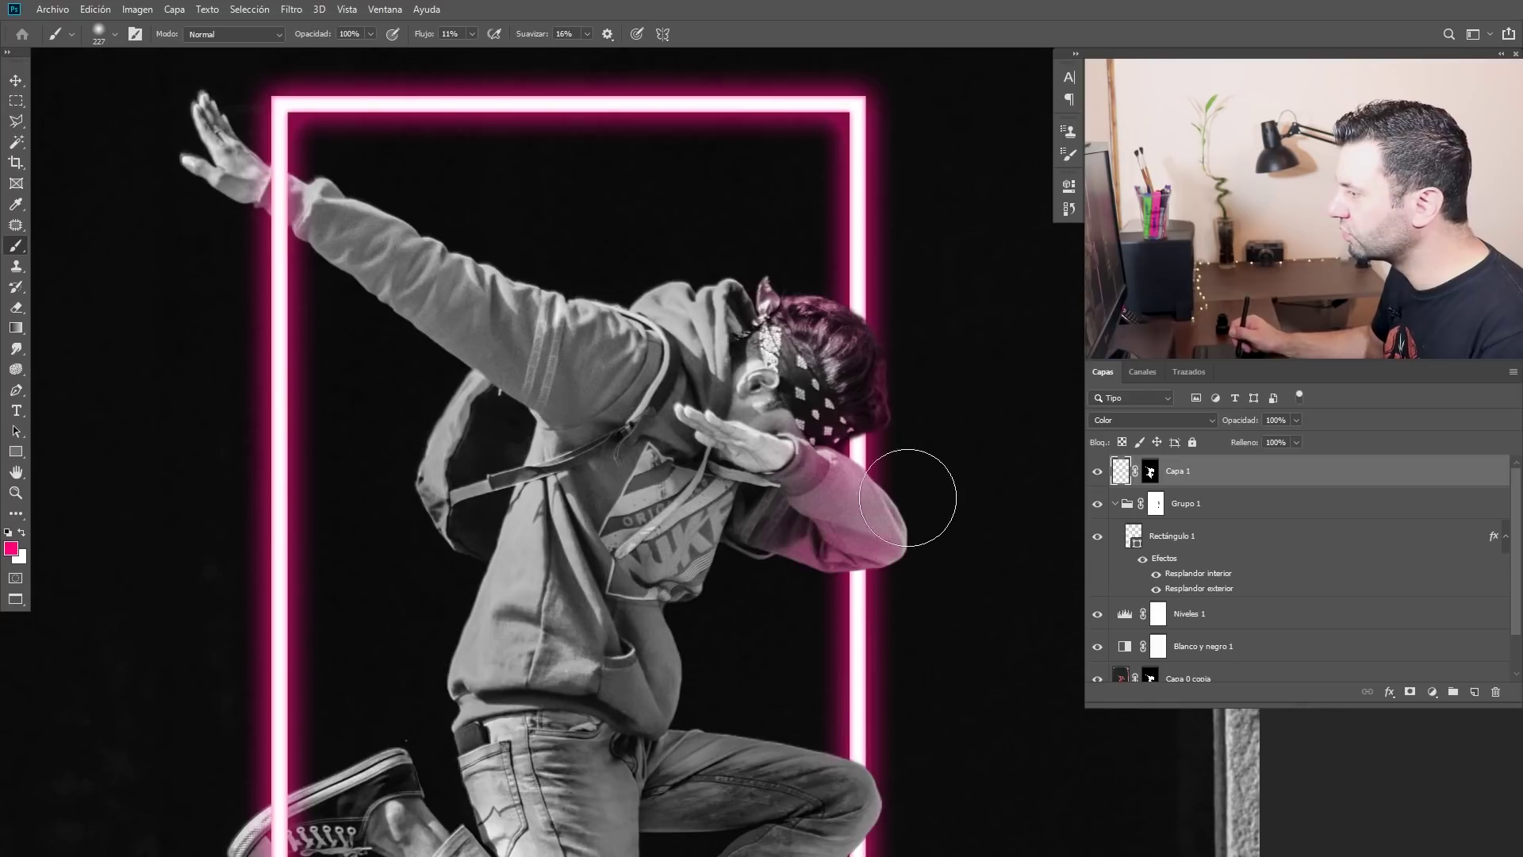
- Softly tint the lower hoodie, legs, sneakers, shoulder and raised forearm magenta, then fit the image on screen
drag(763, 599, 767, 412)
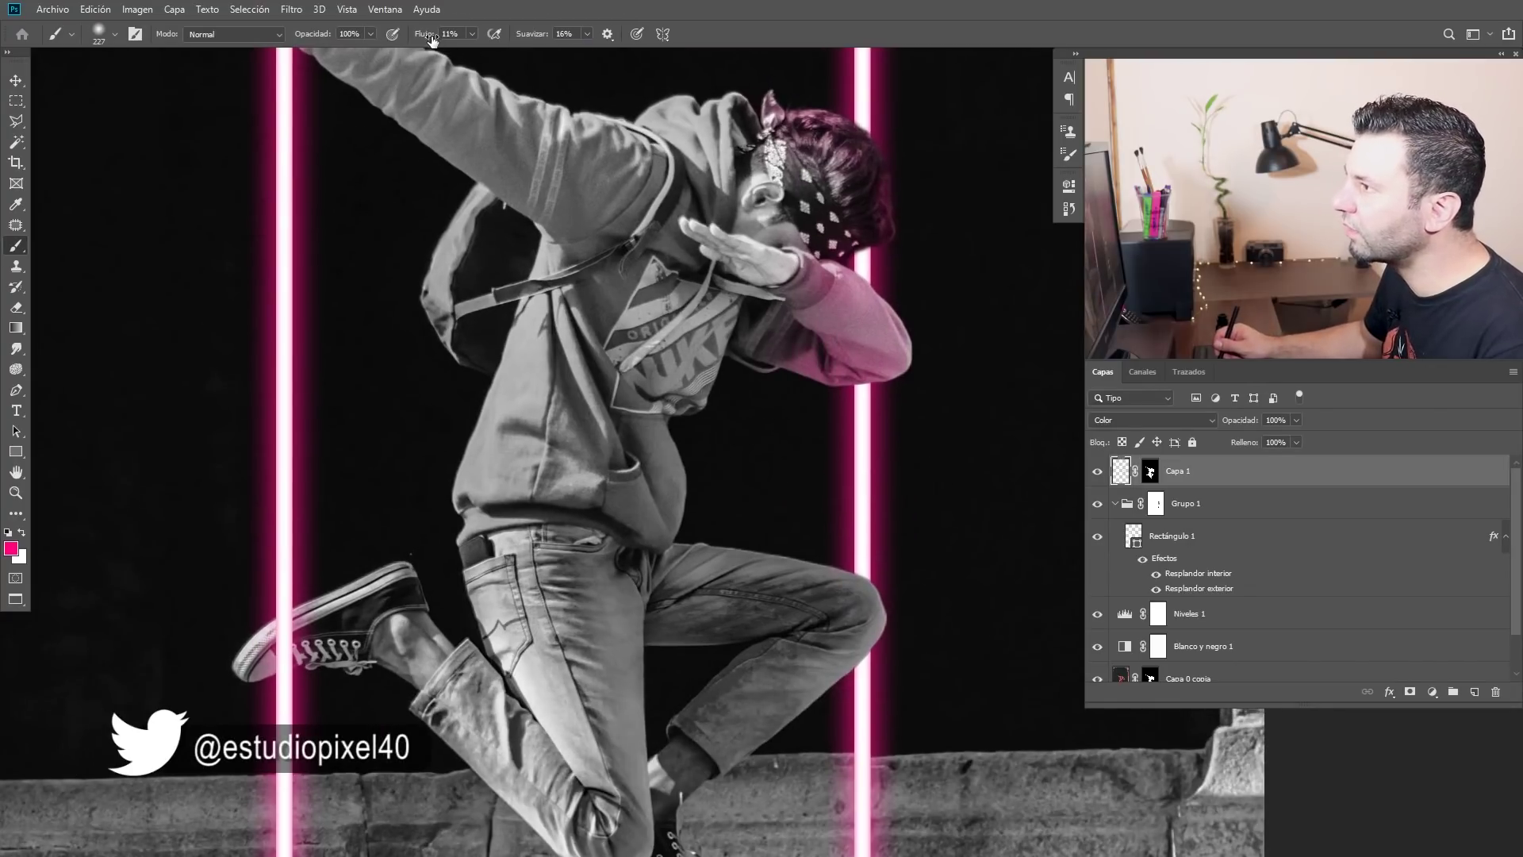
mouse_move(714, 482)
mouse_down()
mouse_move(714, 510)
mouse_move(775, 534)
mouse_move(838, 675)
mouse_move(849, 412)
mouse_up()
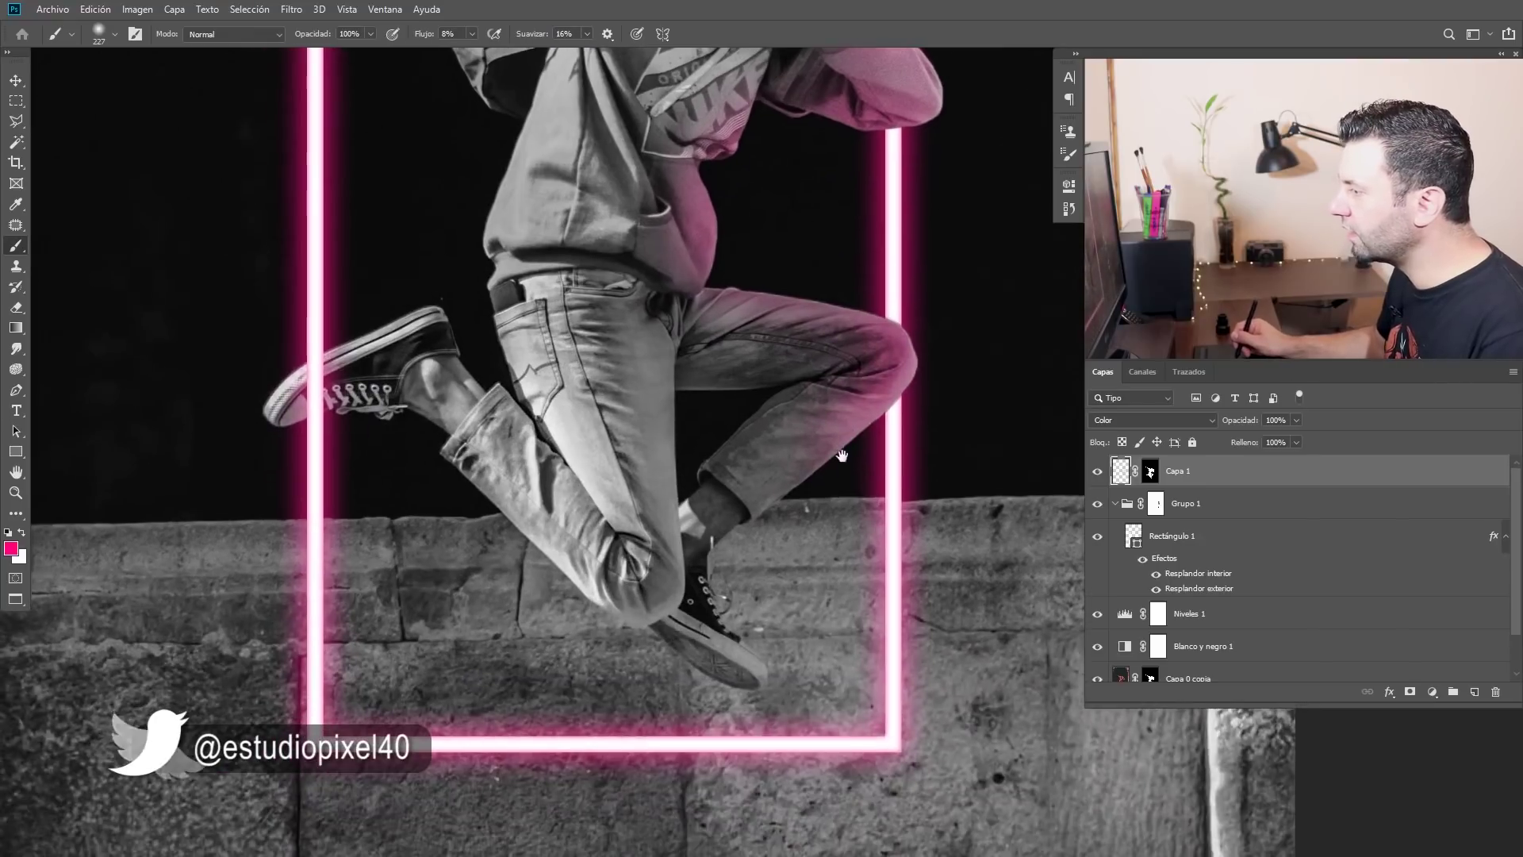
mouse_move(761, 571)
mouse_down()
mouse_move(738, 631)
mouse_move(747, 680)
mouse_move(667, 631)
mouse_move(700, 602)
mouse_up()
mouse_move(602, 608)
mouse_down()
mouse_move(721, 540)
mouse_move(714, 559)
mouse_move(745, 573)
mouse_up()
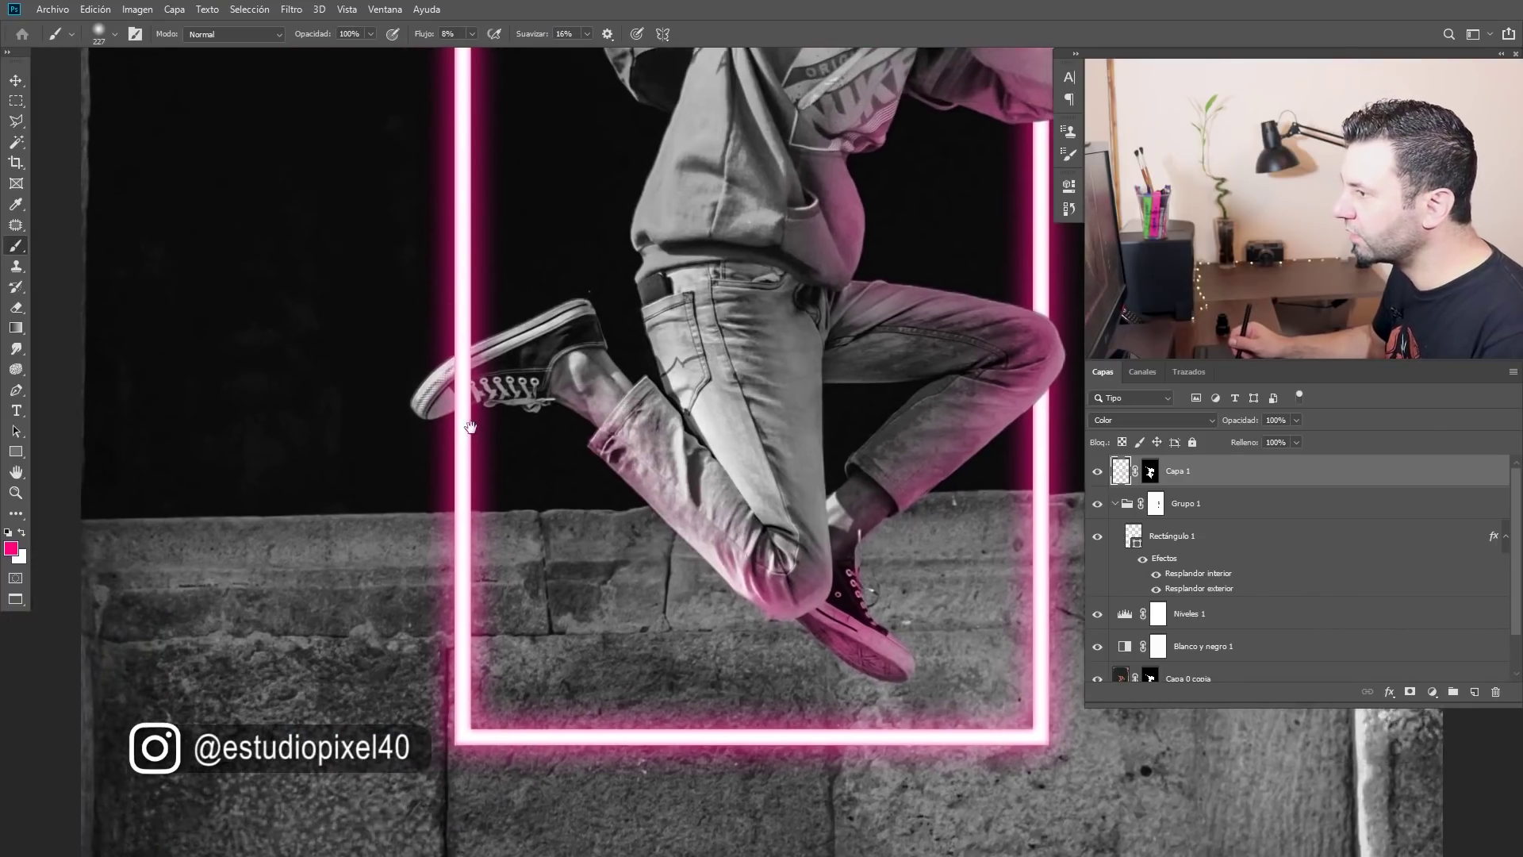
drag(401, 337, 453, 436)
mouse_move(571, 389)
mouse_down()
mouse_move(507, 456)
mouse_move(459, 425)
mouse_move(605, 364)
mouse_move(541, 444)
mouse_up()
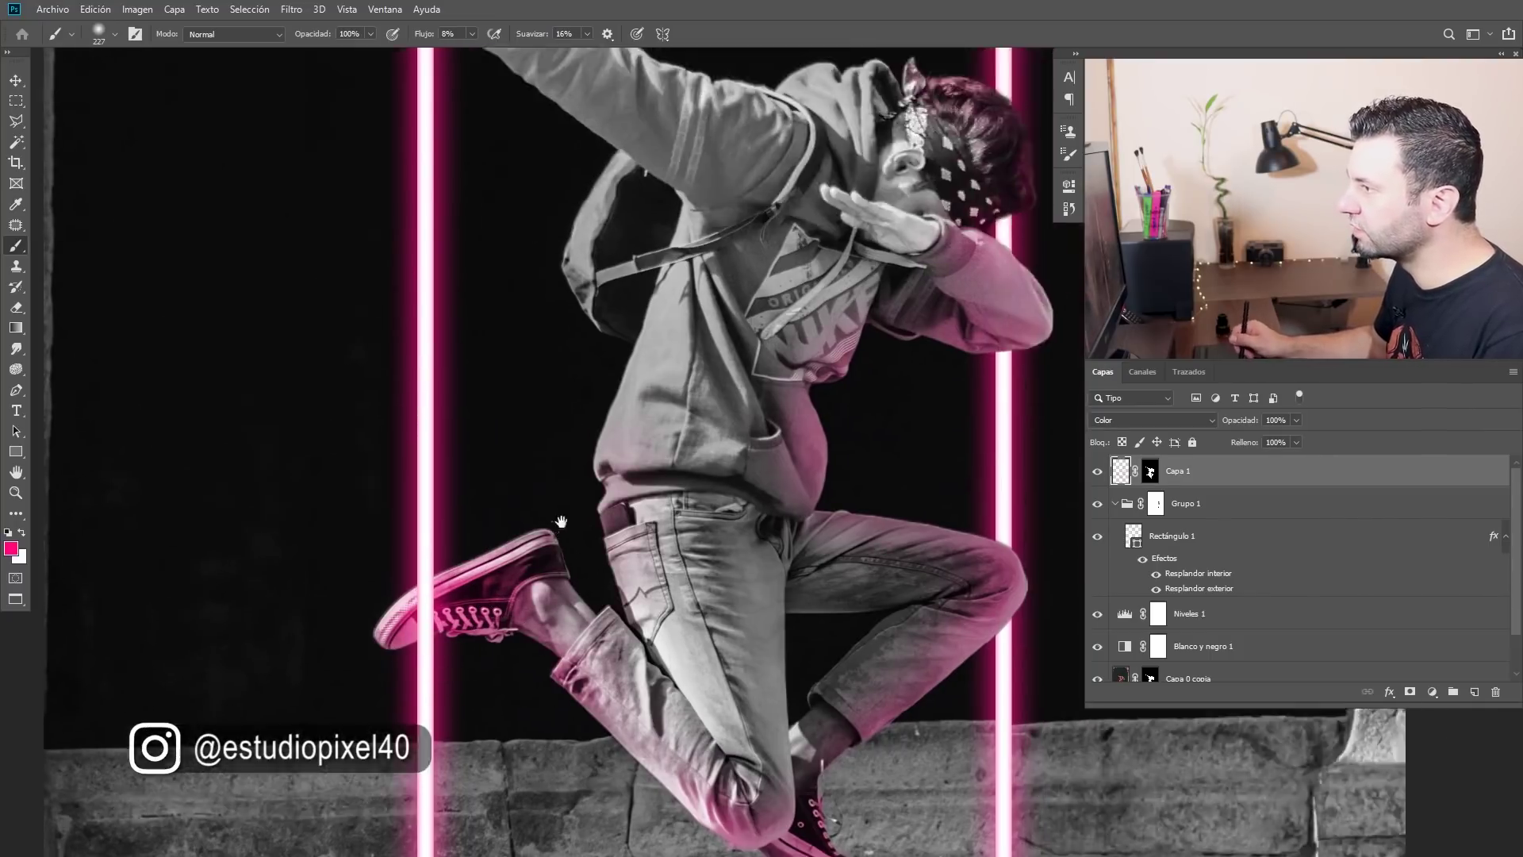
drag(678, 284, 598, 538)
mouse_move(568, 335)
mouse_down()
mouse_move(607, 230)
mouse_move(537, 332)
mouse_up()
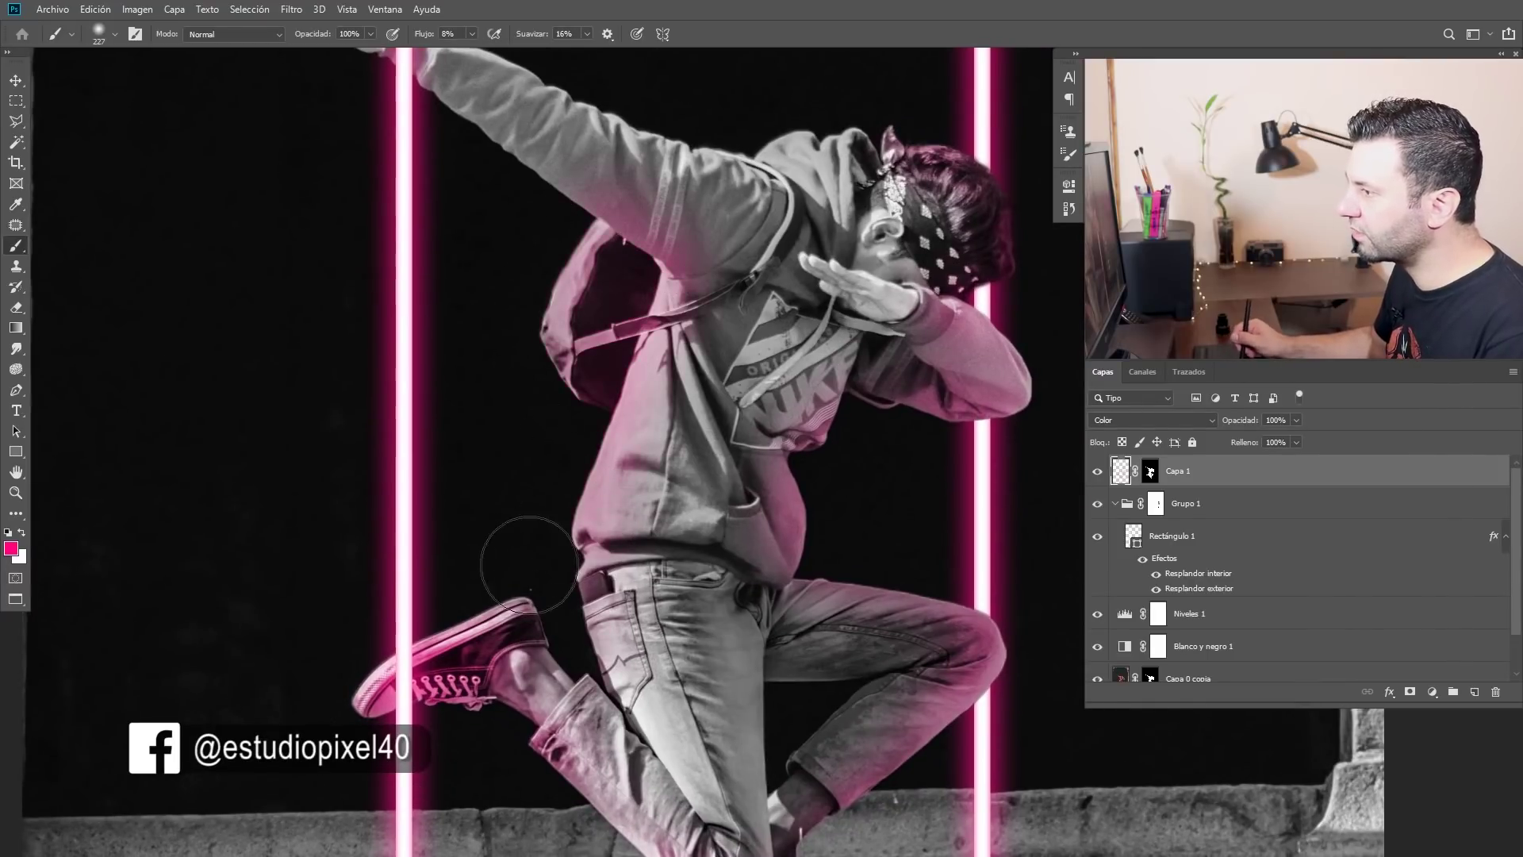
mouse_move(548, 243)
mouse_down()
mouse_move(608, 473)
mouse_move(397, 228)
mouse_move(442, 310)
mouse_up()
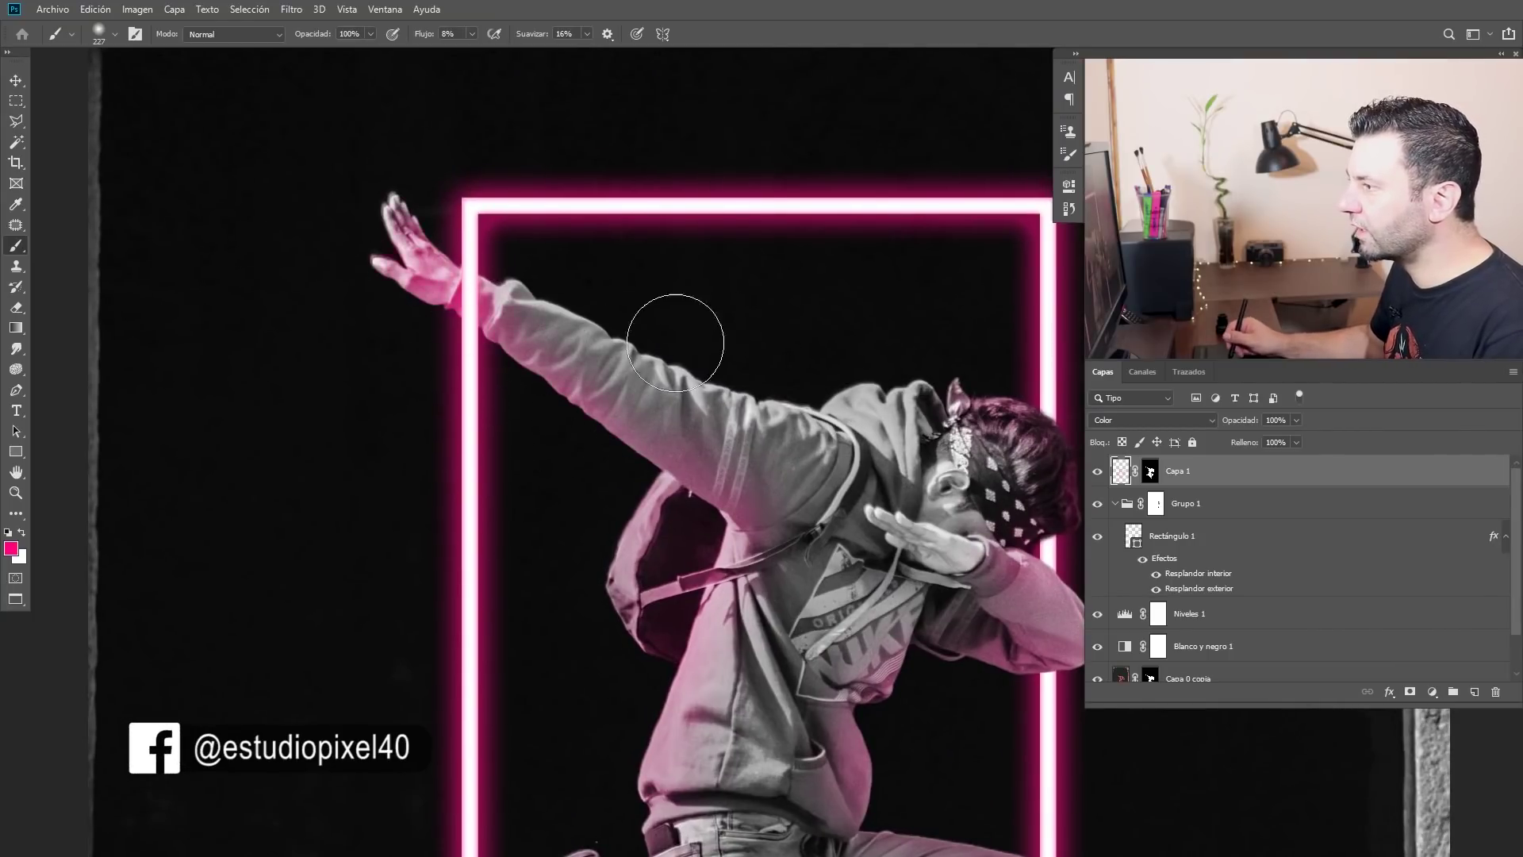
drag(523, 256, 624, 336)
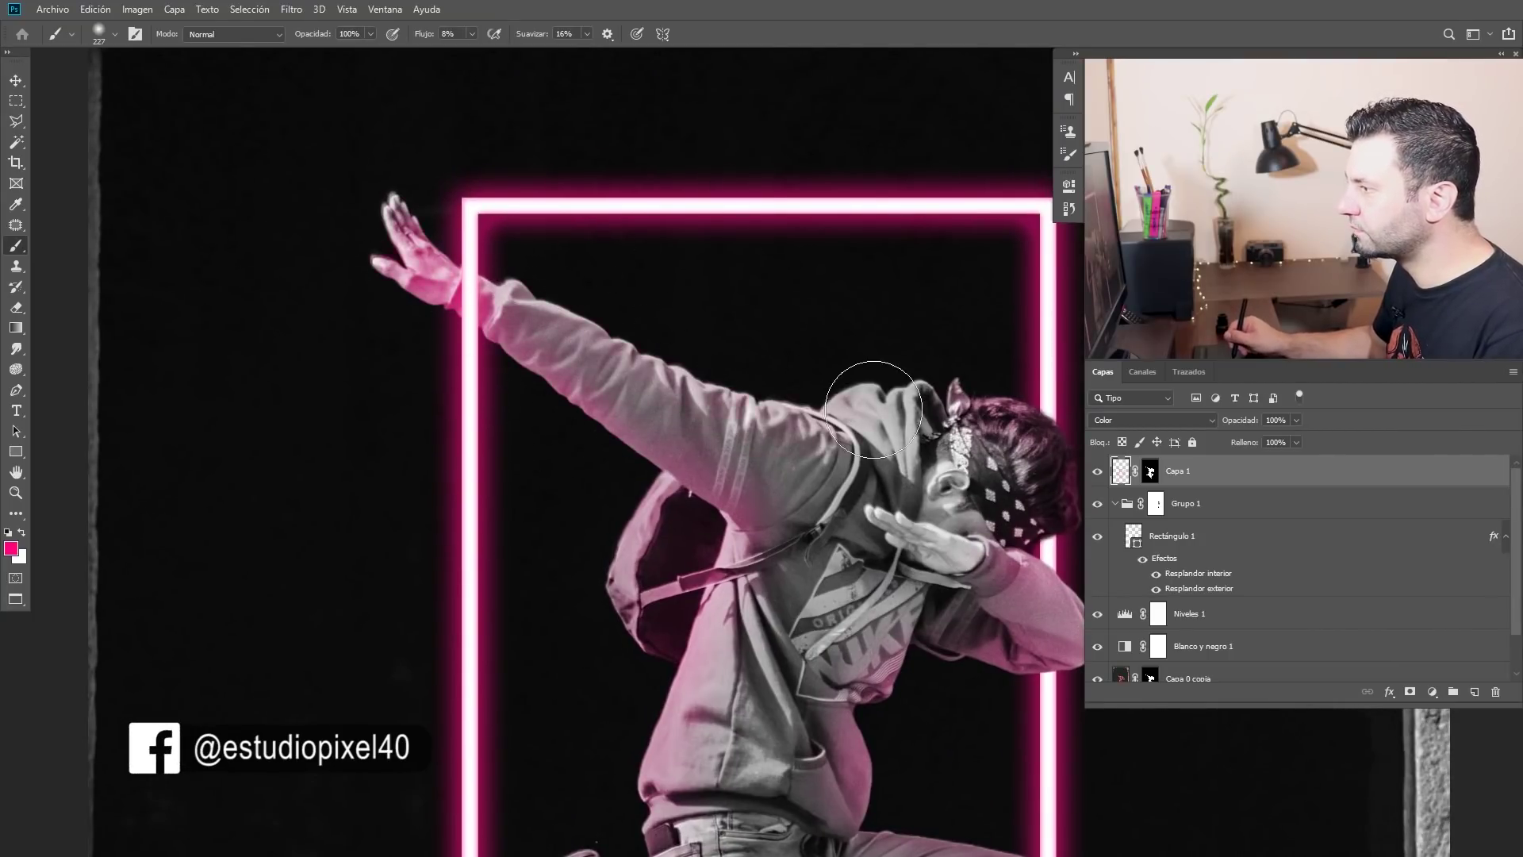
key(ctrl+0)
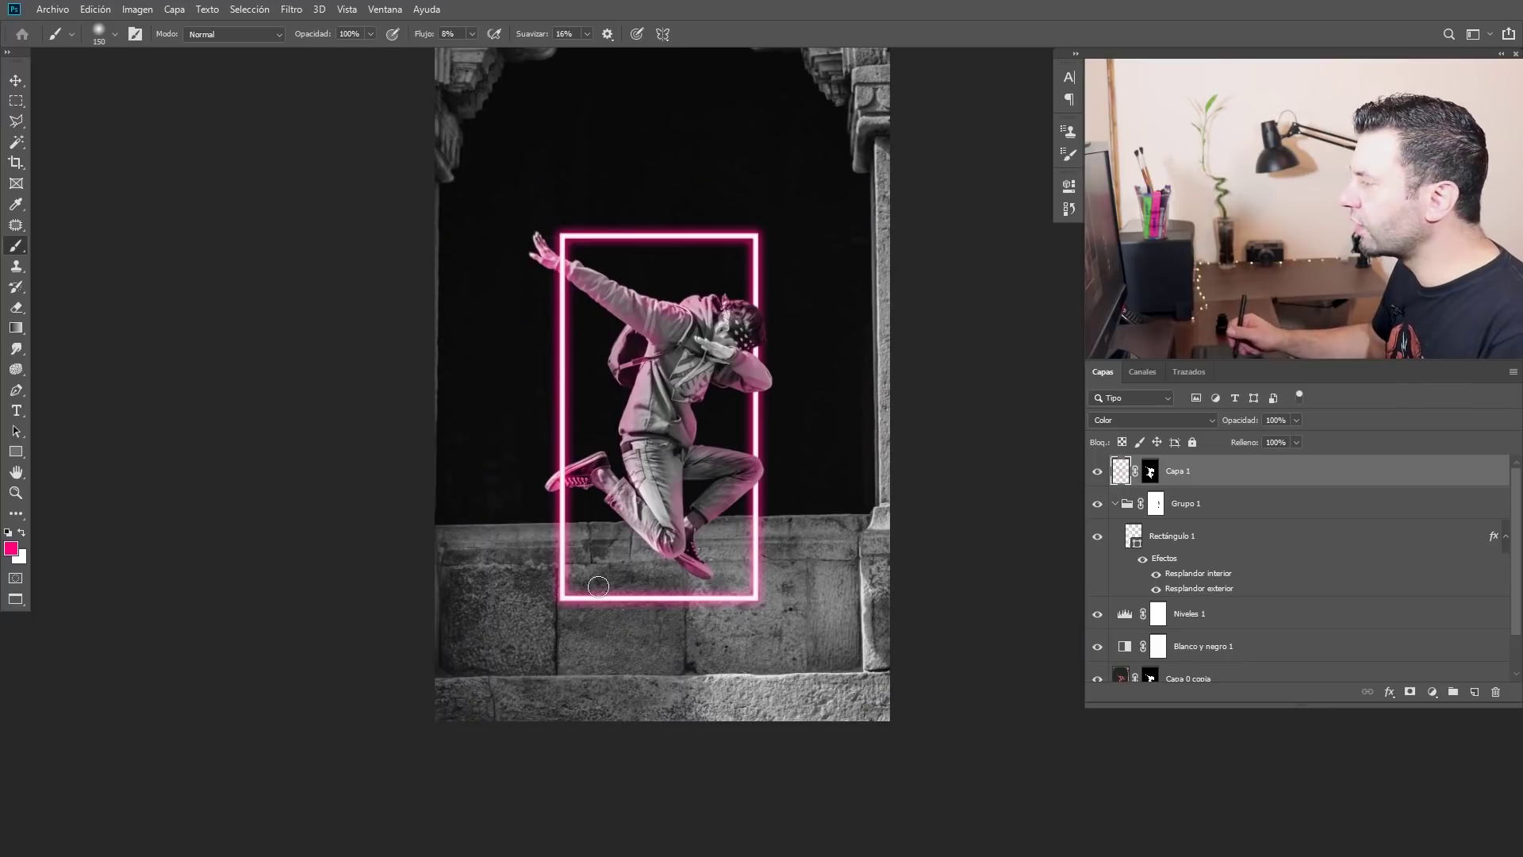
- Crop the top, bottom, left and right edges inward to trim the archway and wall
scroll(690, 436, up, 3)
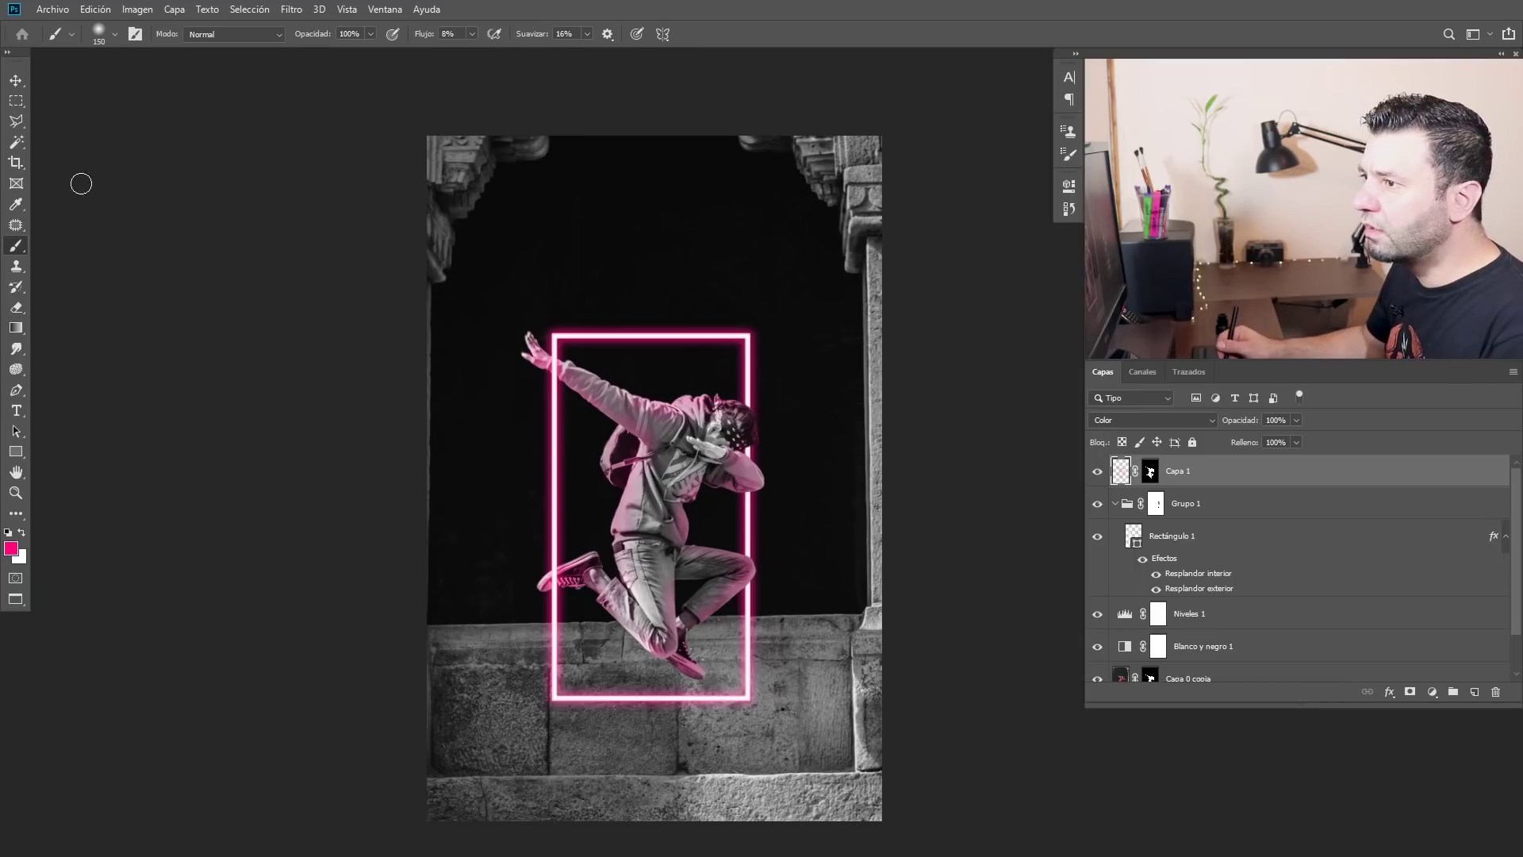
click(17, 164)
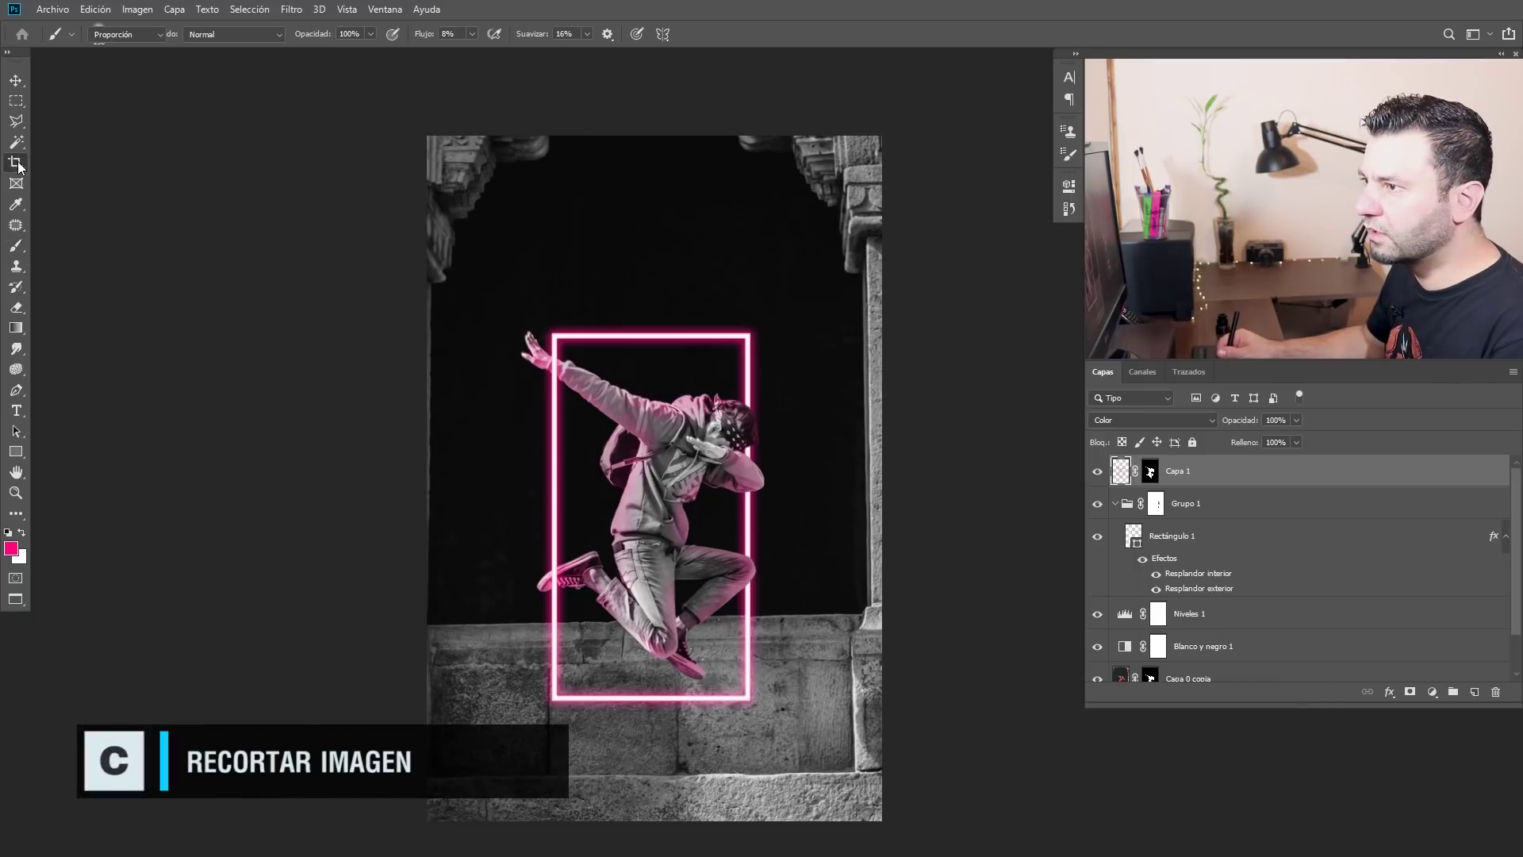
drag(655, 136, 654, 193)
drag(660, 770, 660, 731)
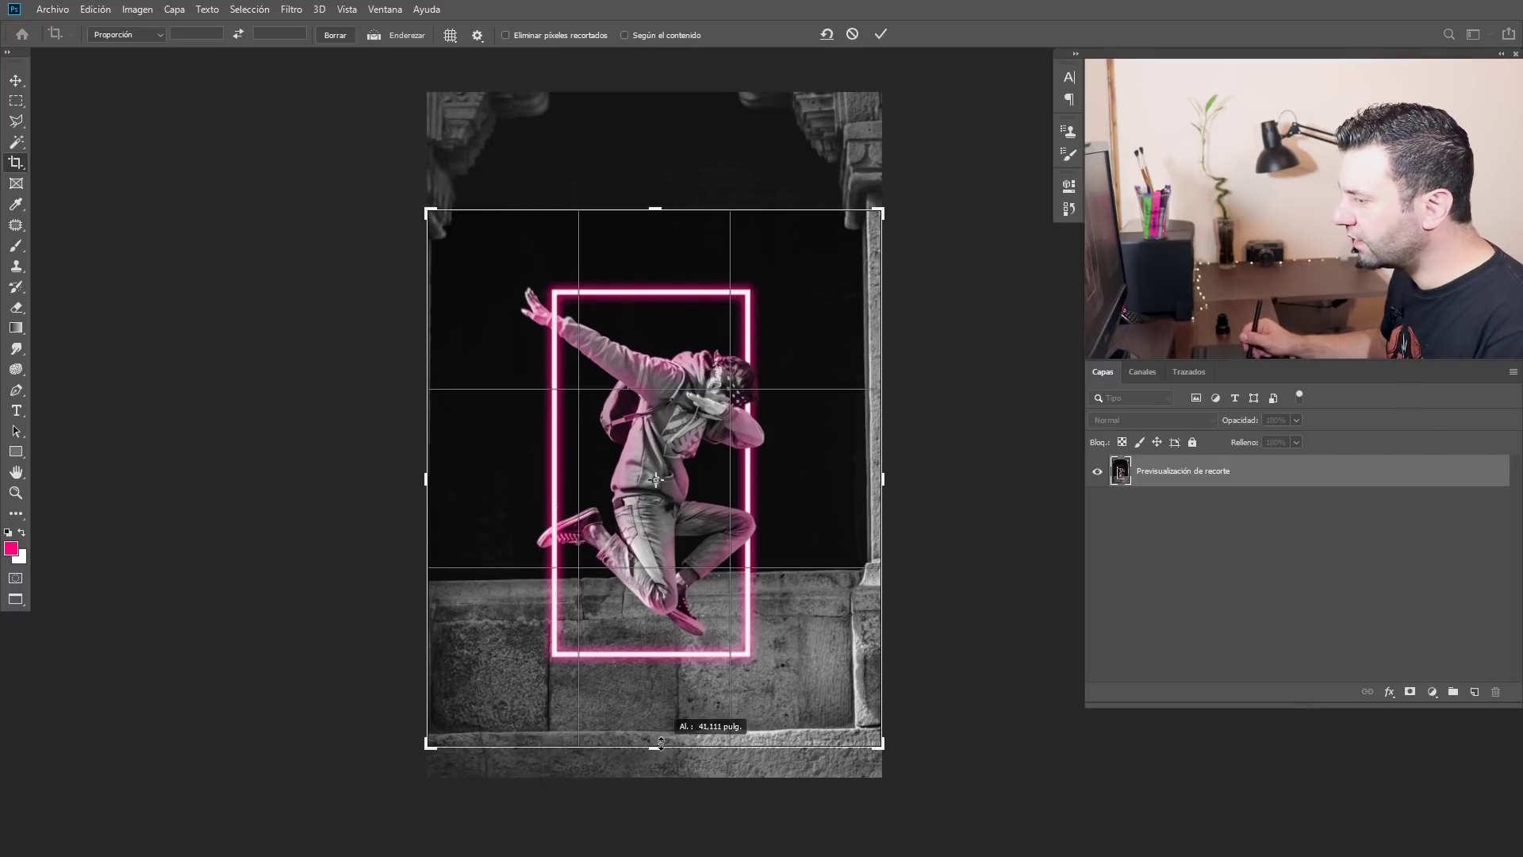
drag(890, 476, 847, 479)
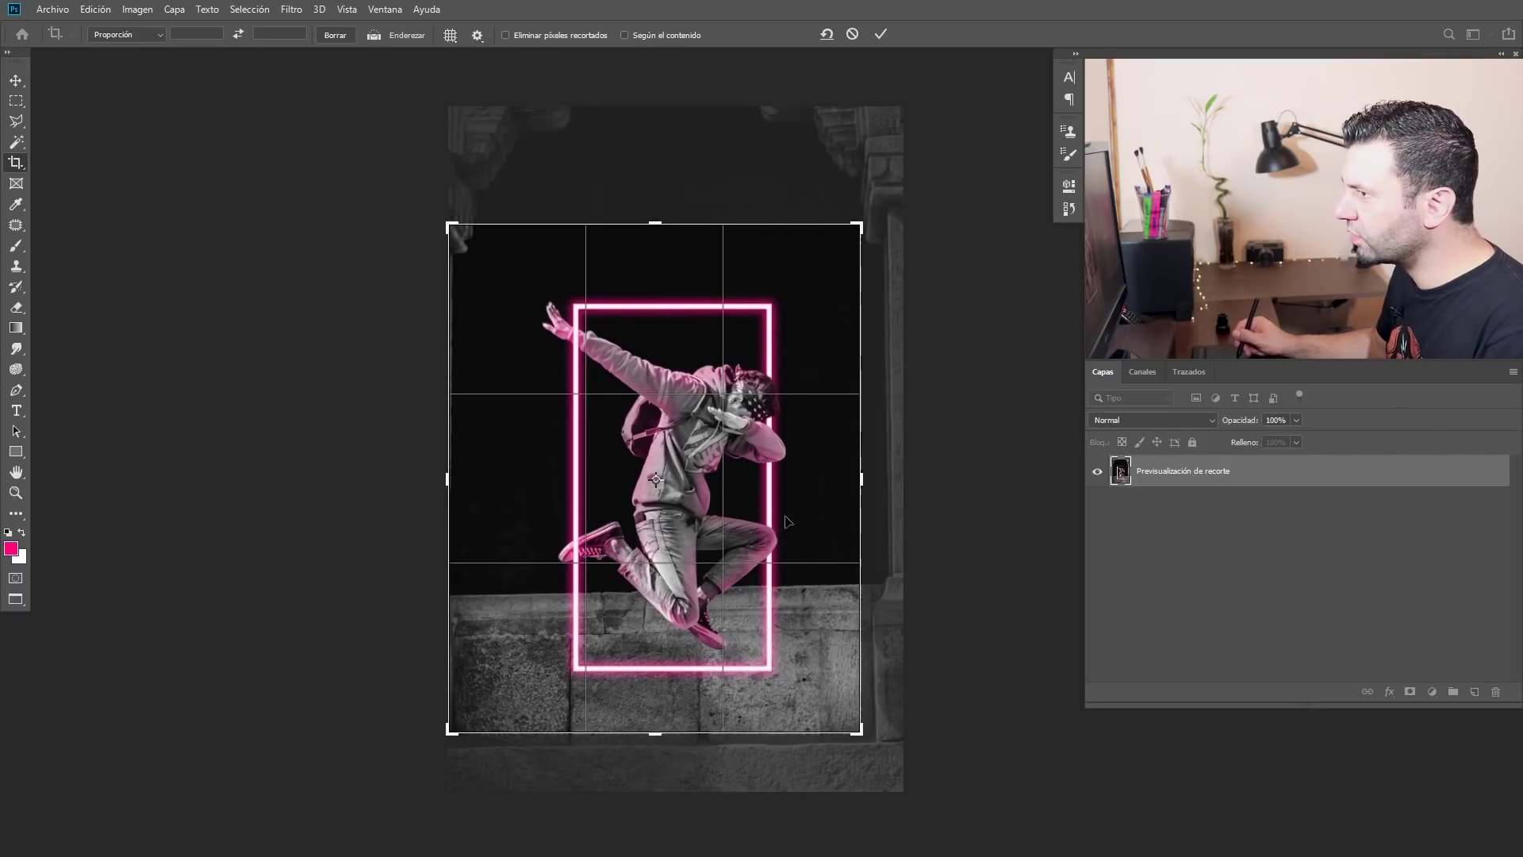
drag(443, 461, 469, 475)
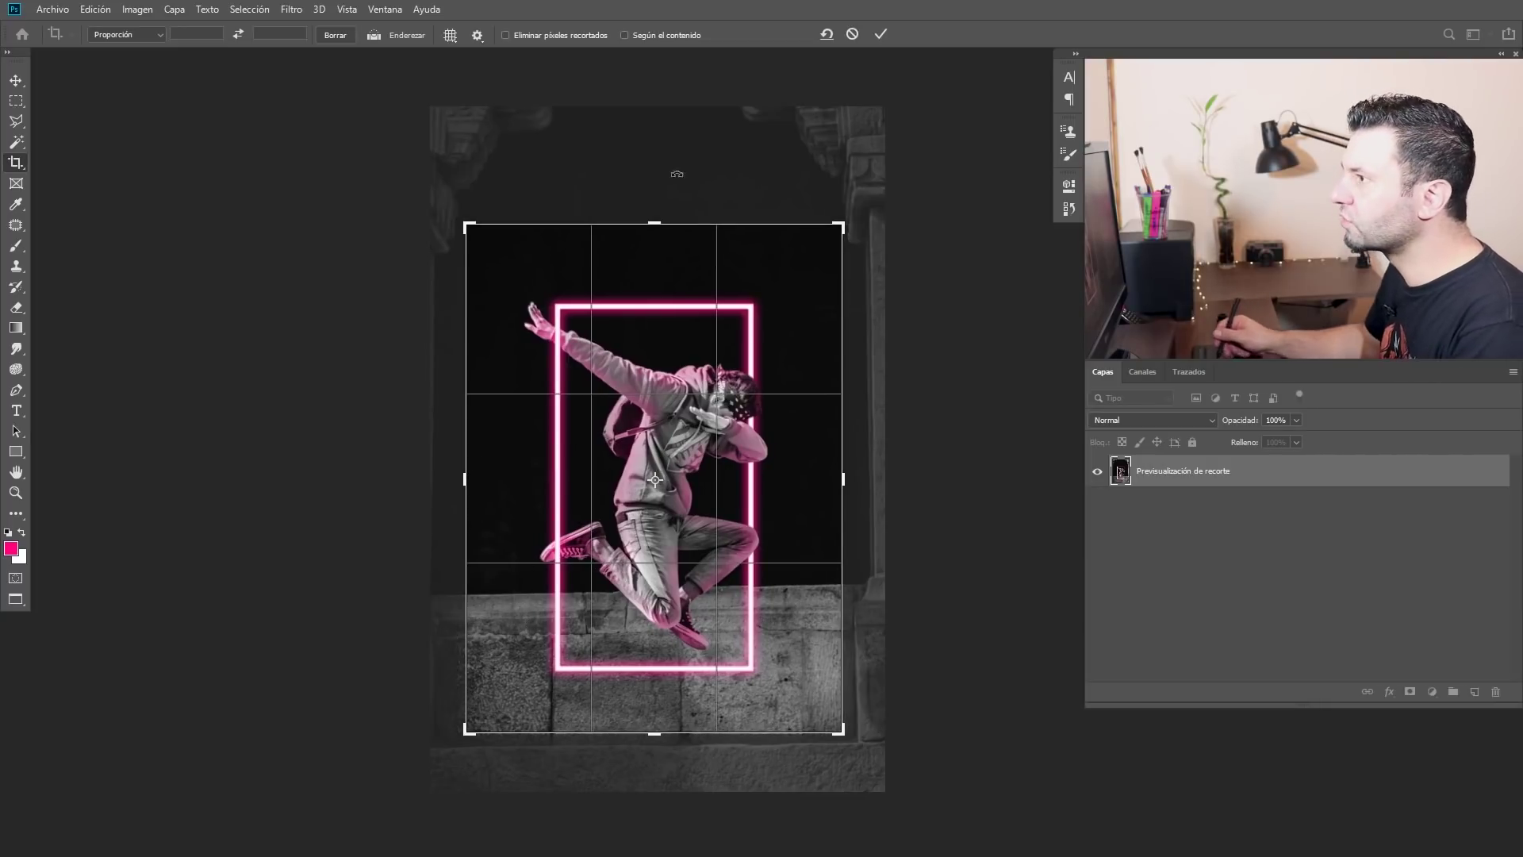
key(Return)
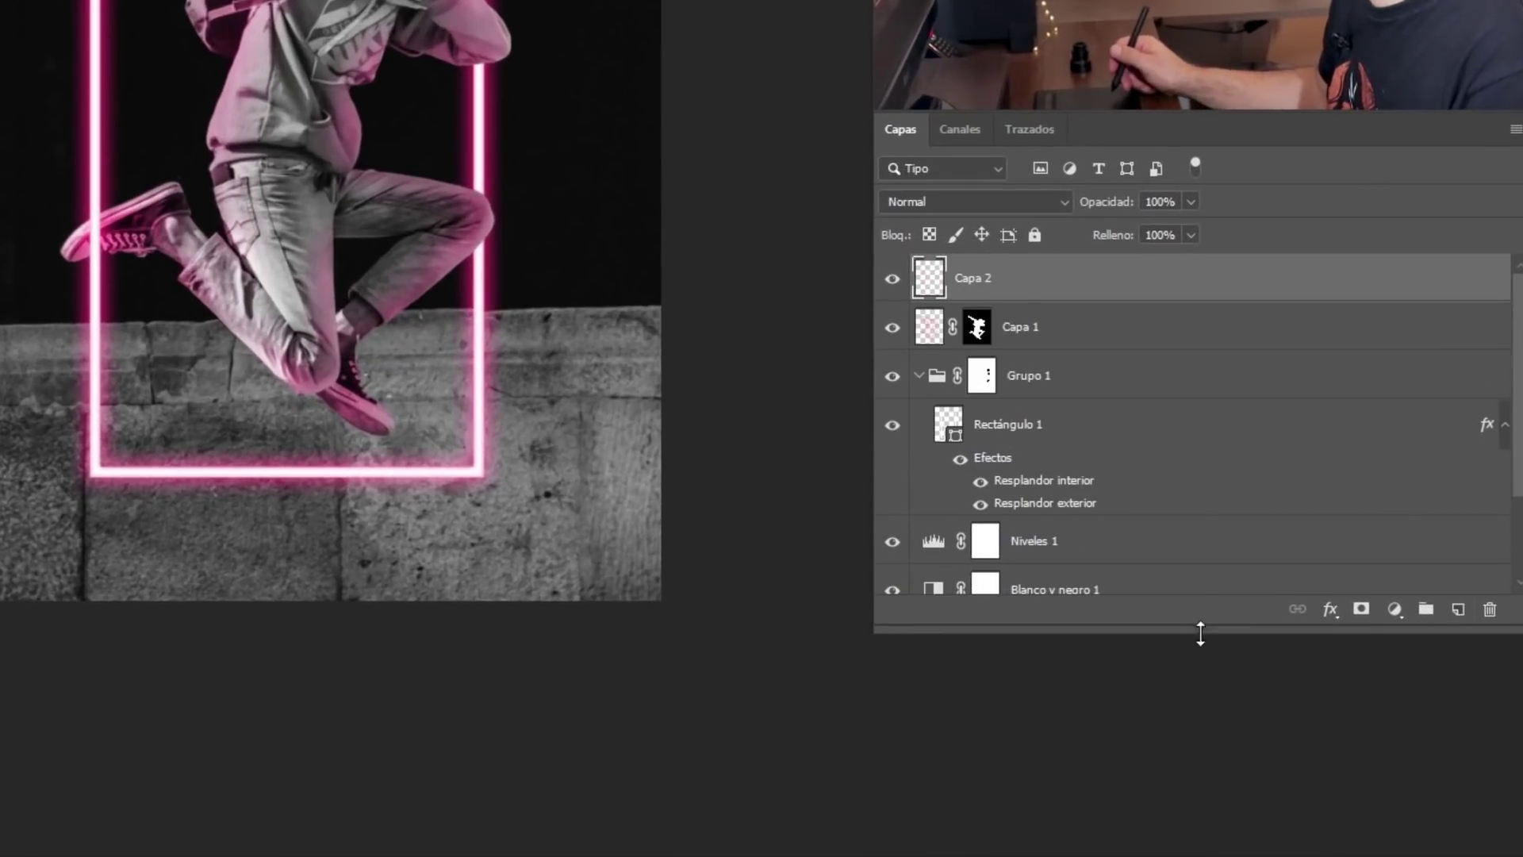
- Set the new layer to Color blend mode and move it into Grupo 1 above Rectángulo 1
click(961, 201)
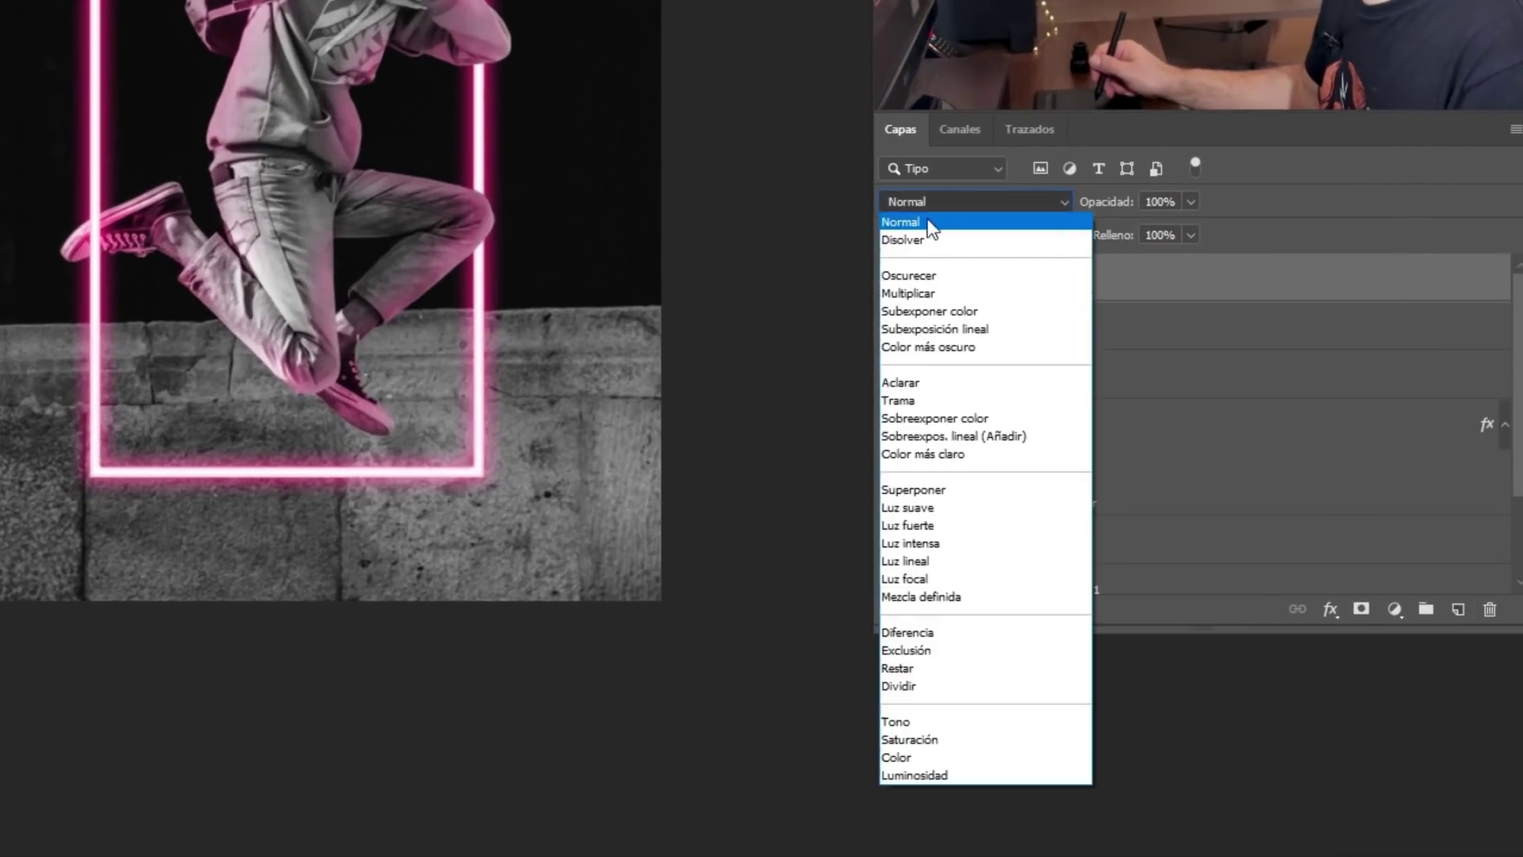
click(902, 757)
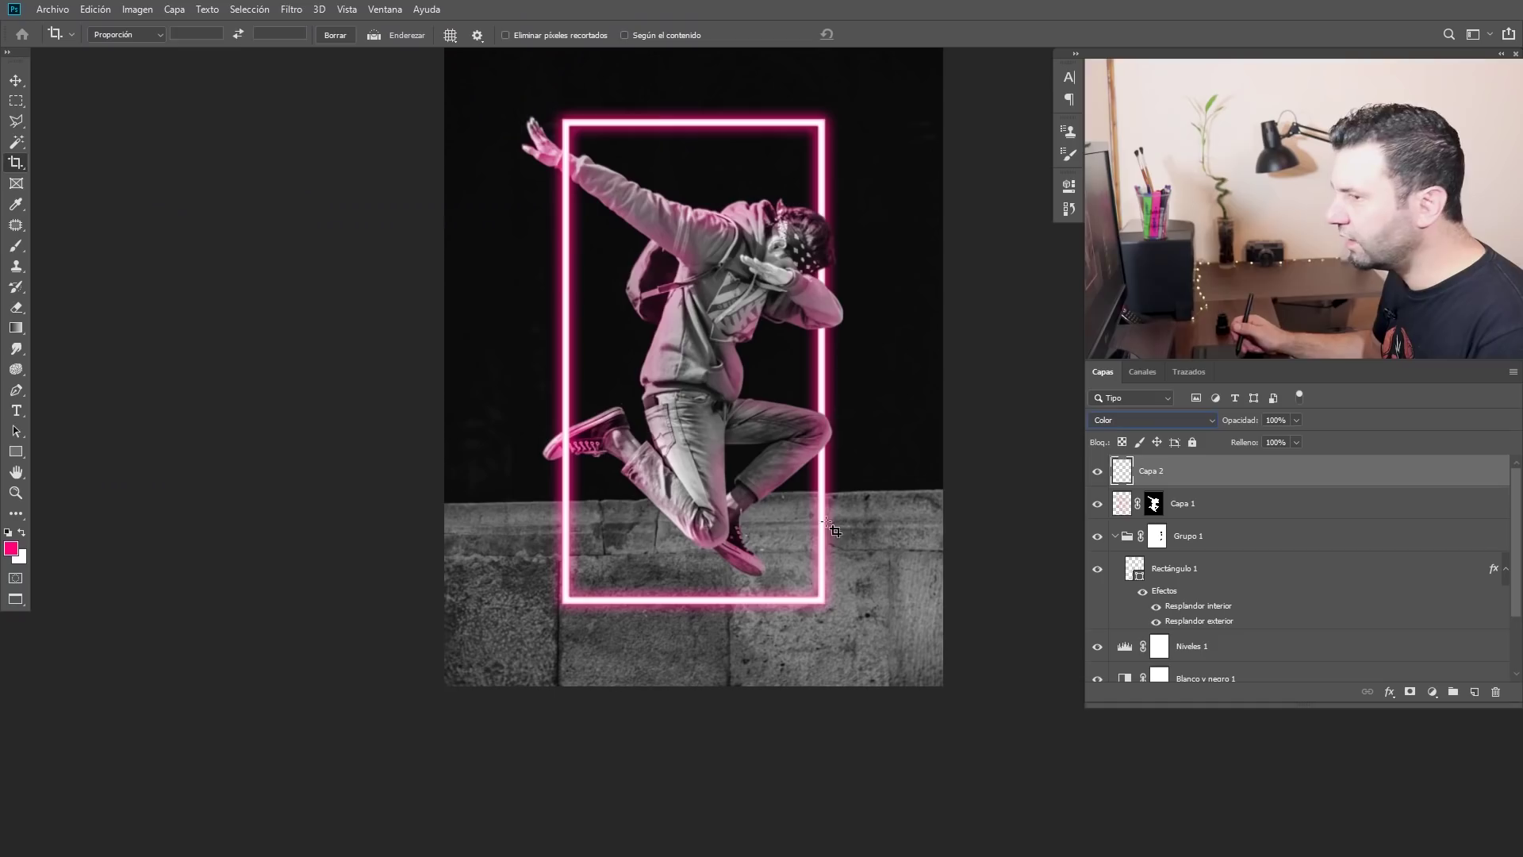
click(16, 245)
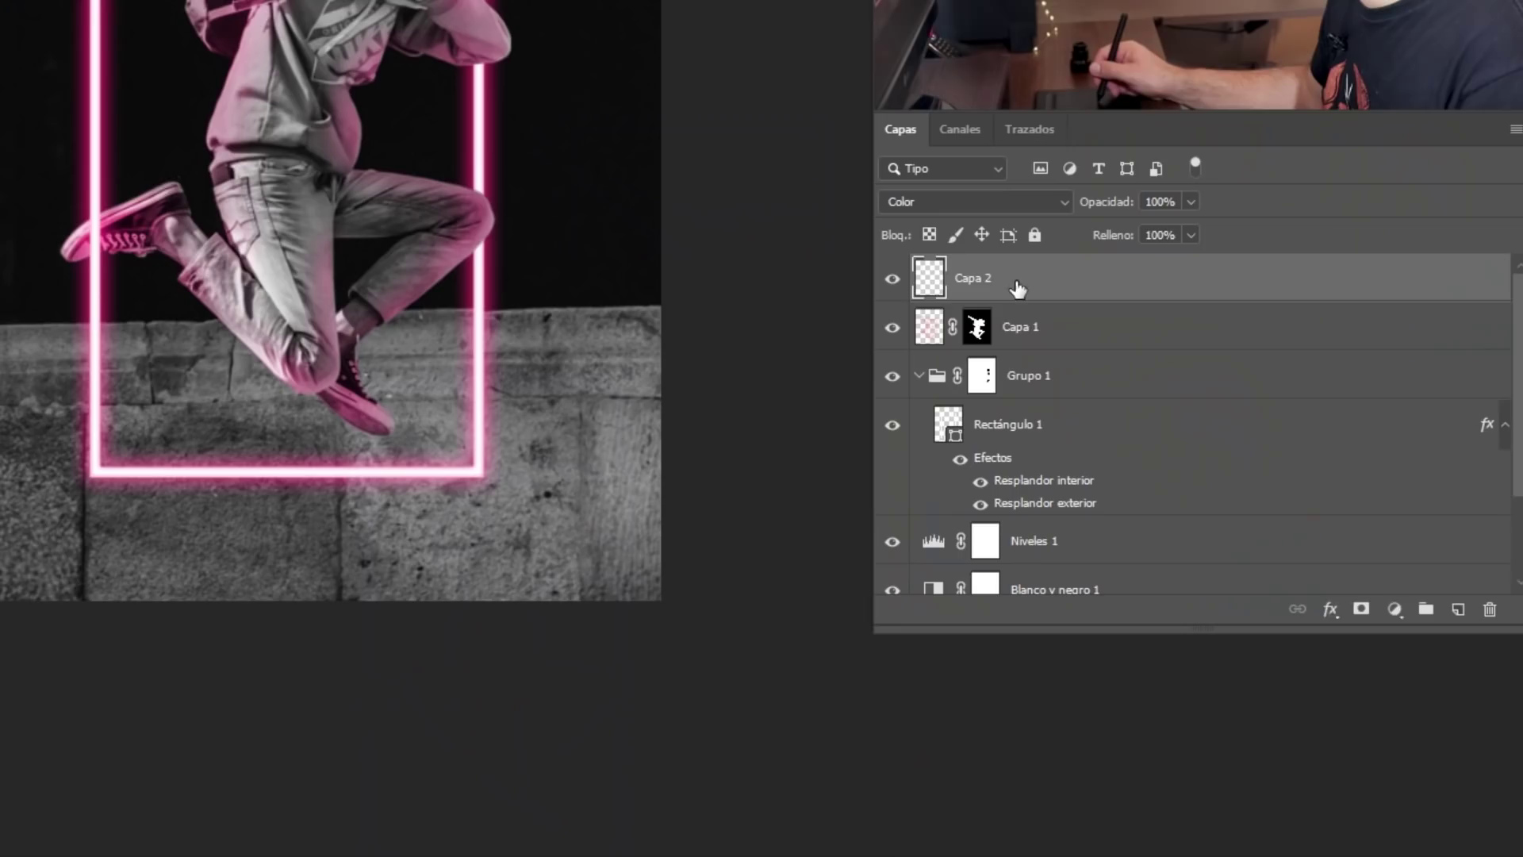
drag(1155, 504, 1157, 542)
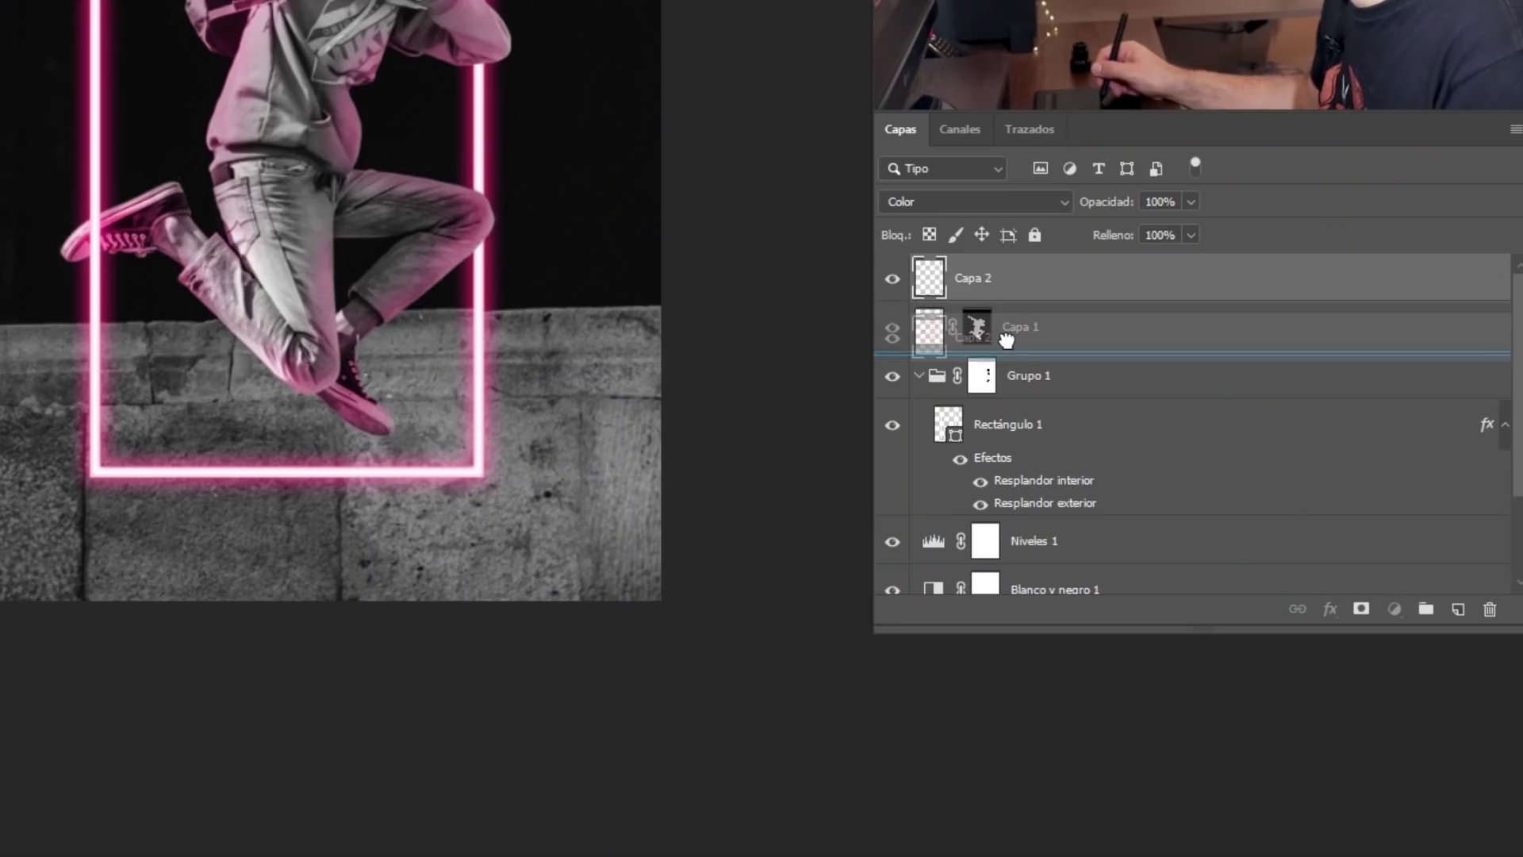
drag(985, 386, 910, 399)
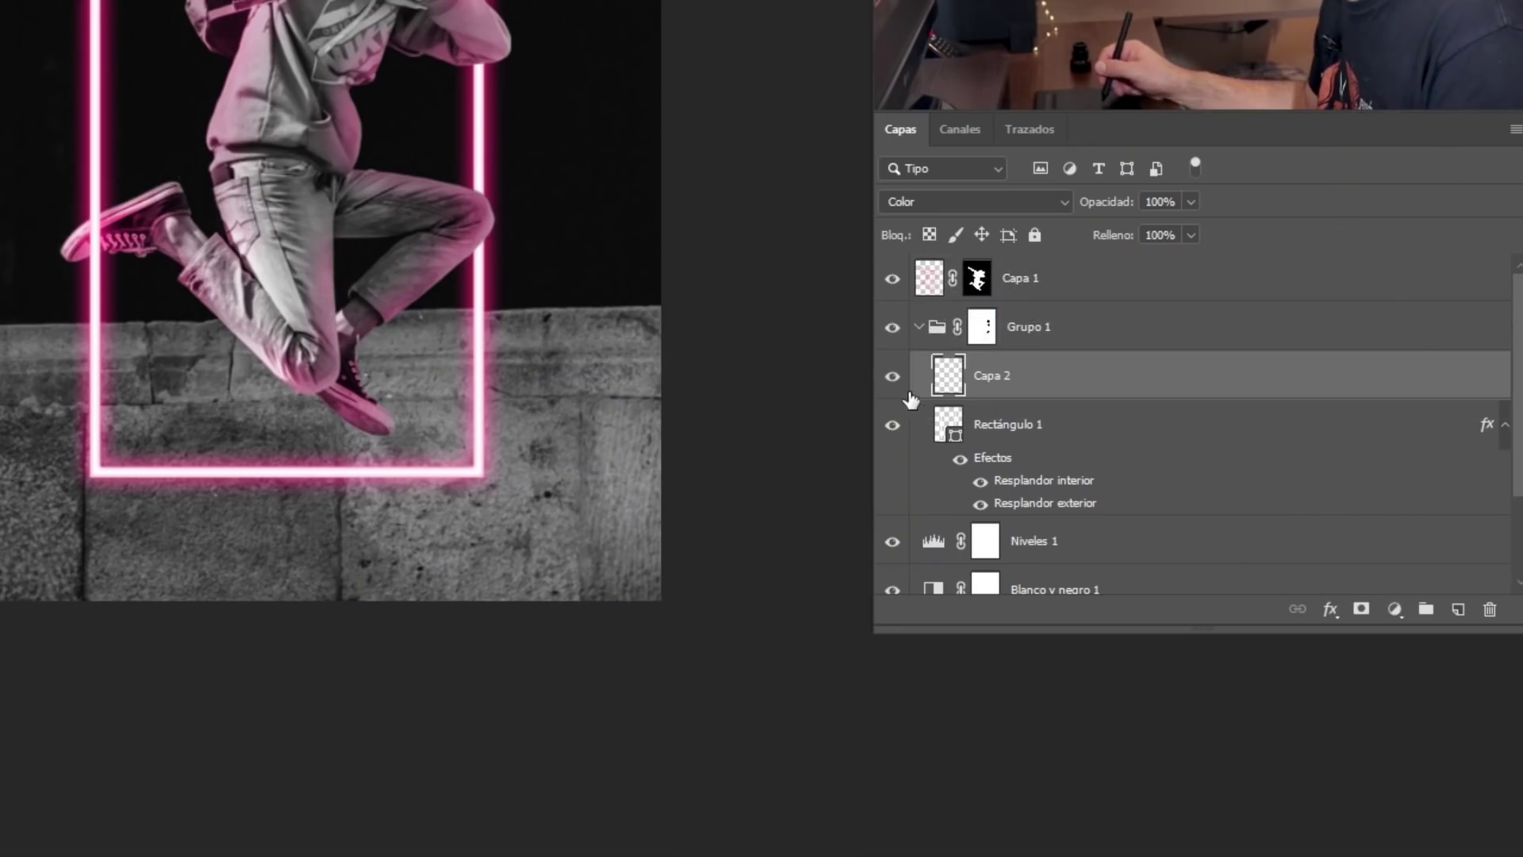
- Paint soft pink on the wall below the frame and lower the layer's opacity to 65%
click(894, 327)
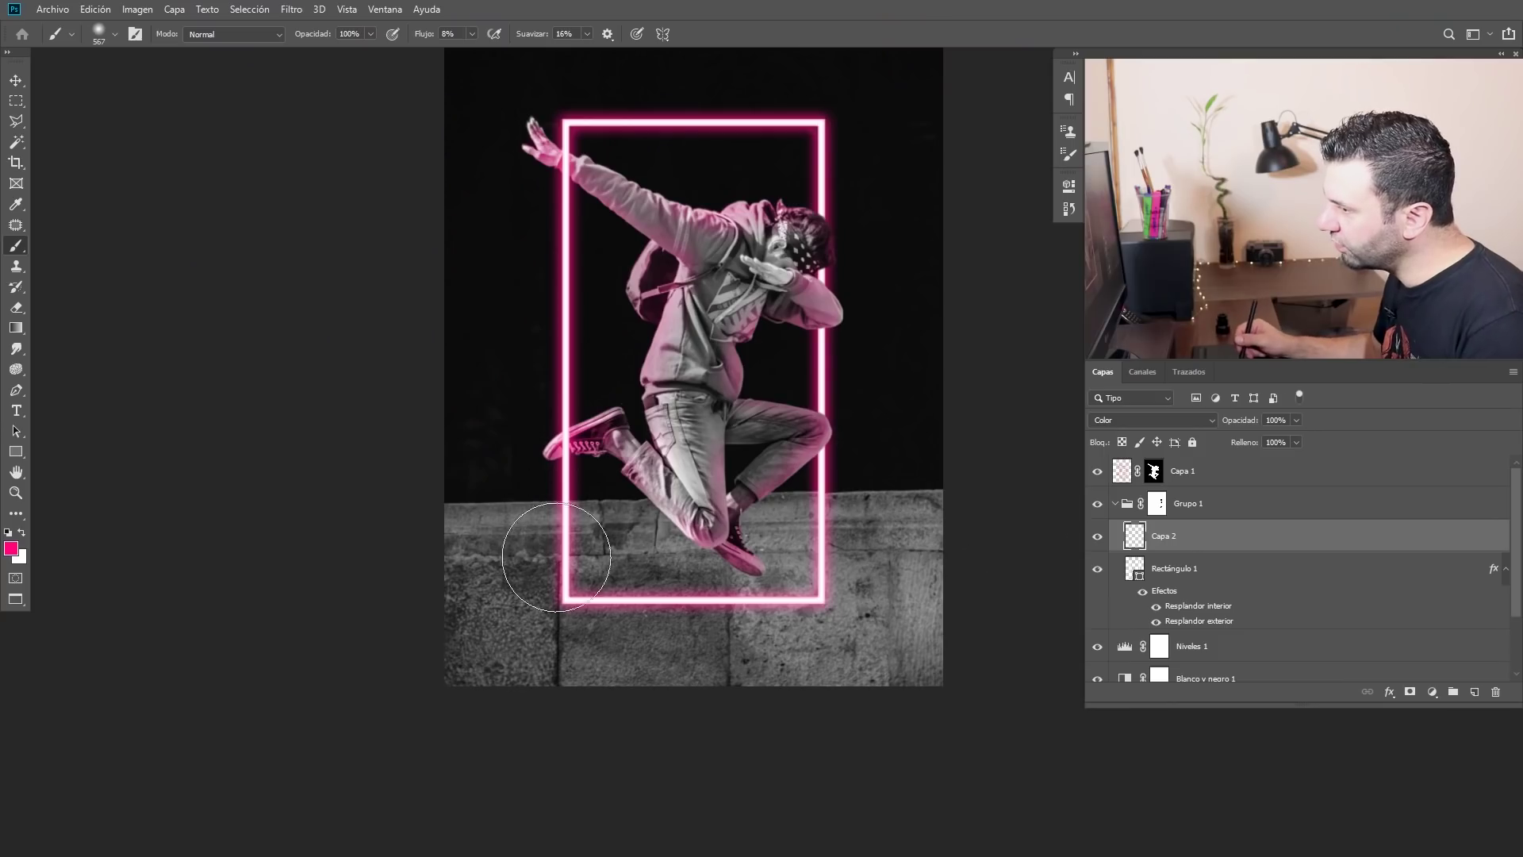
scroll(605, 560, up, 2)
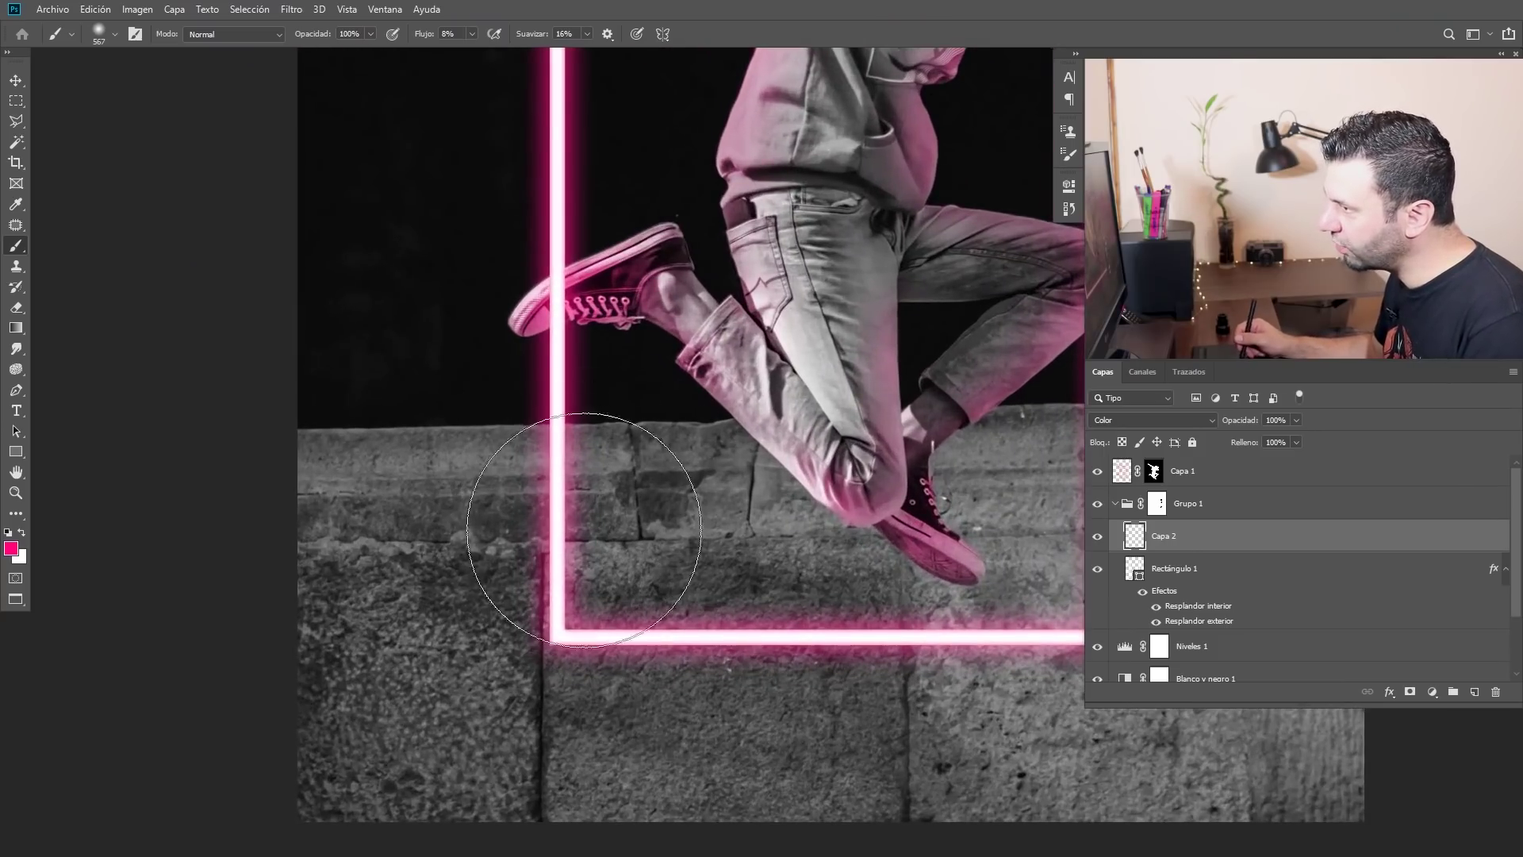
drag(609, 617, 543, 547)
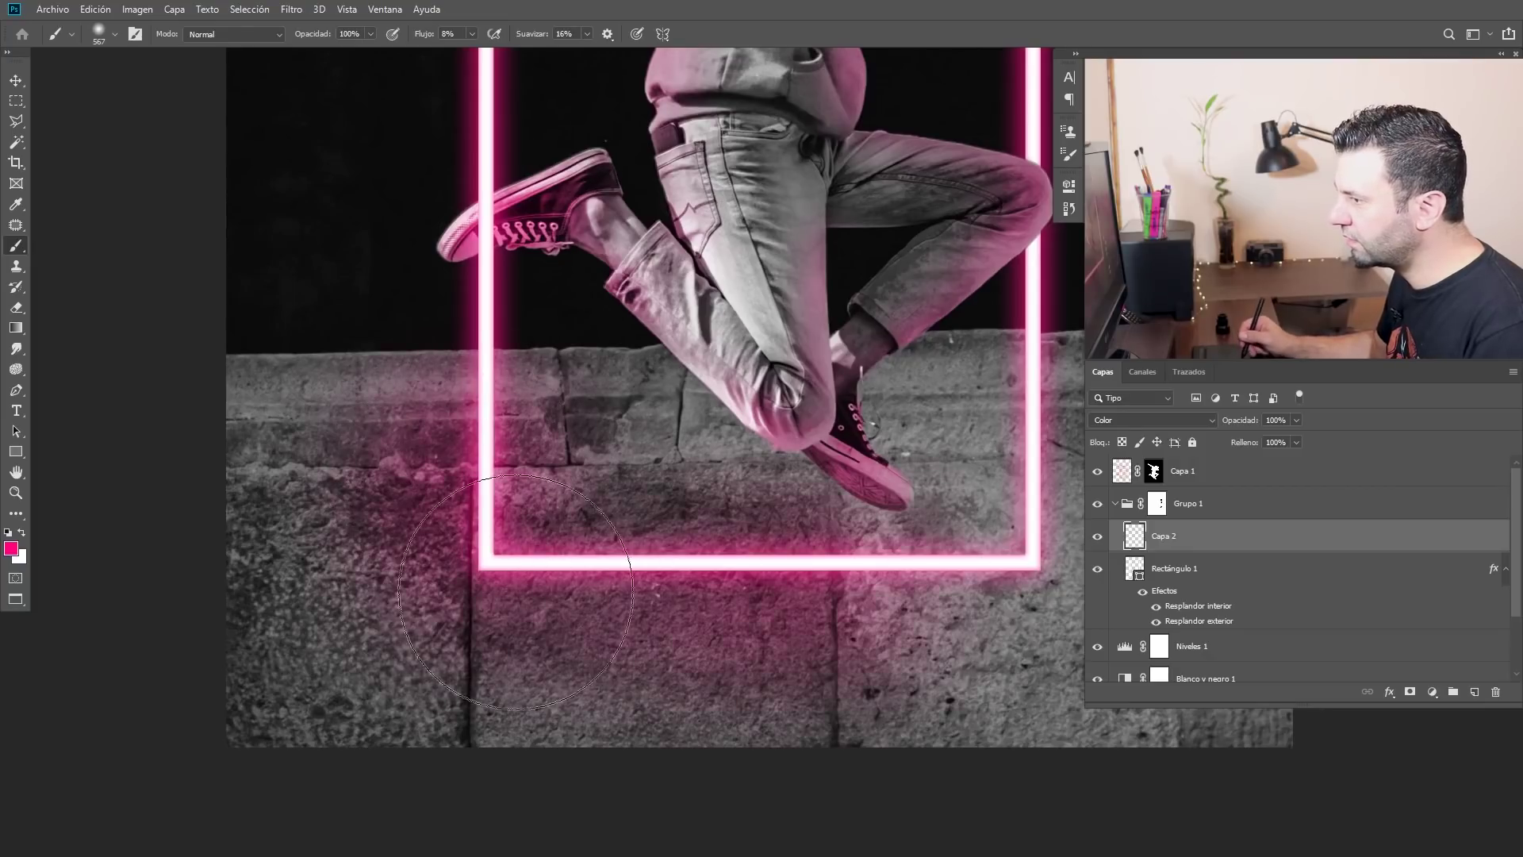
key(ctrl+minus)
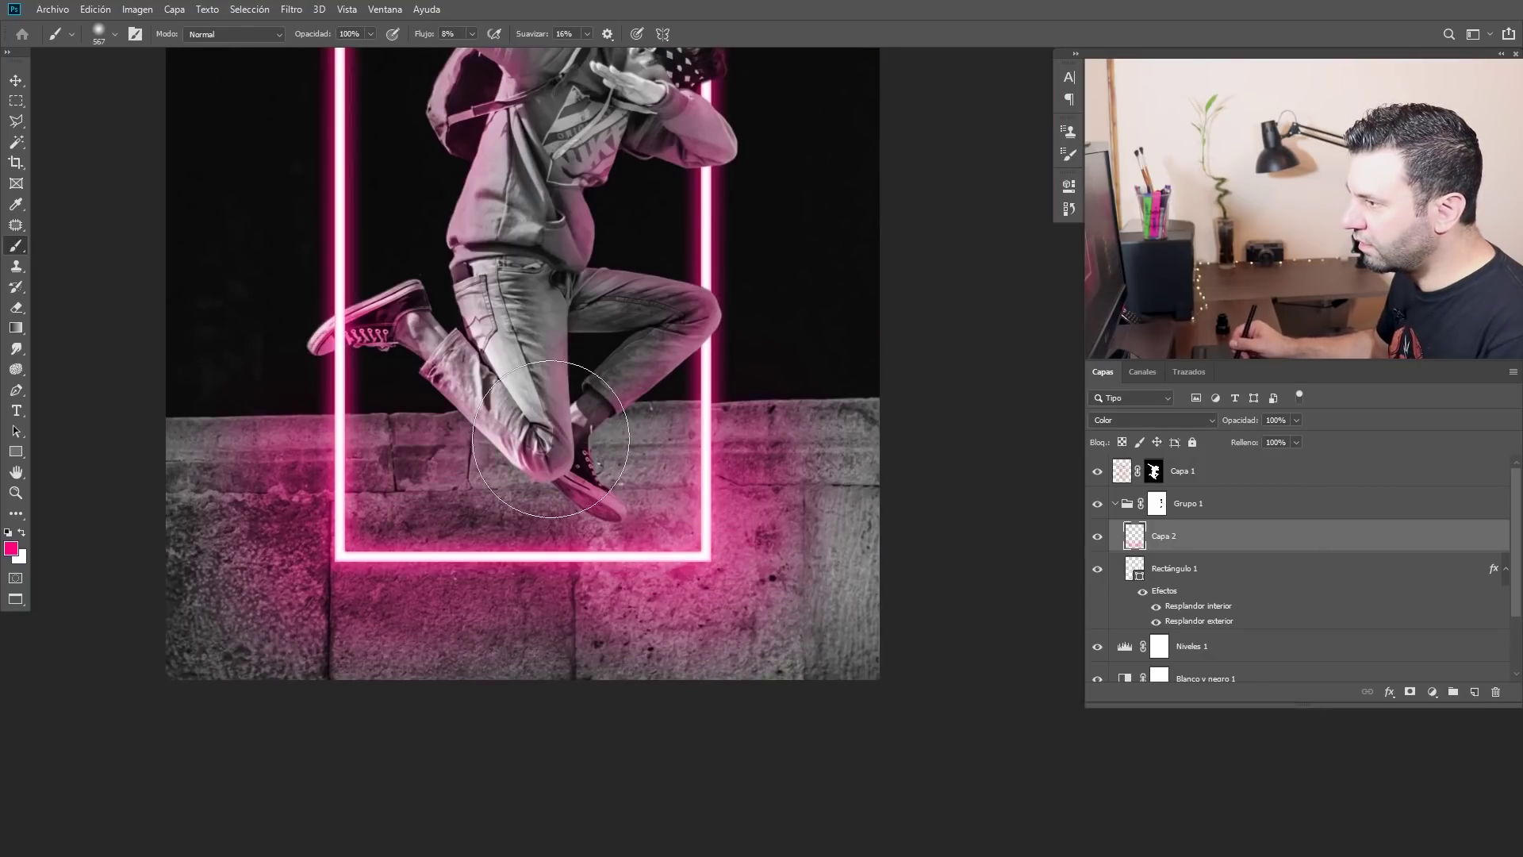
key(ctrl+minus)
key(ctrl+minus)
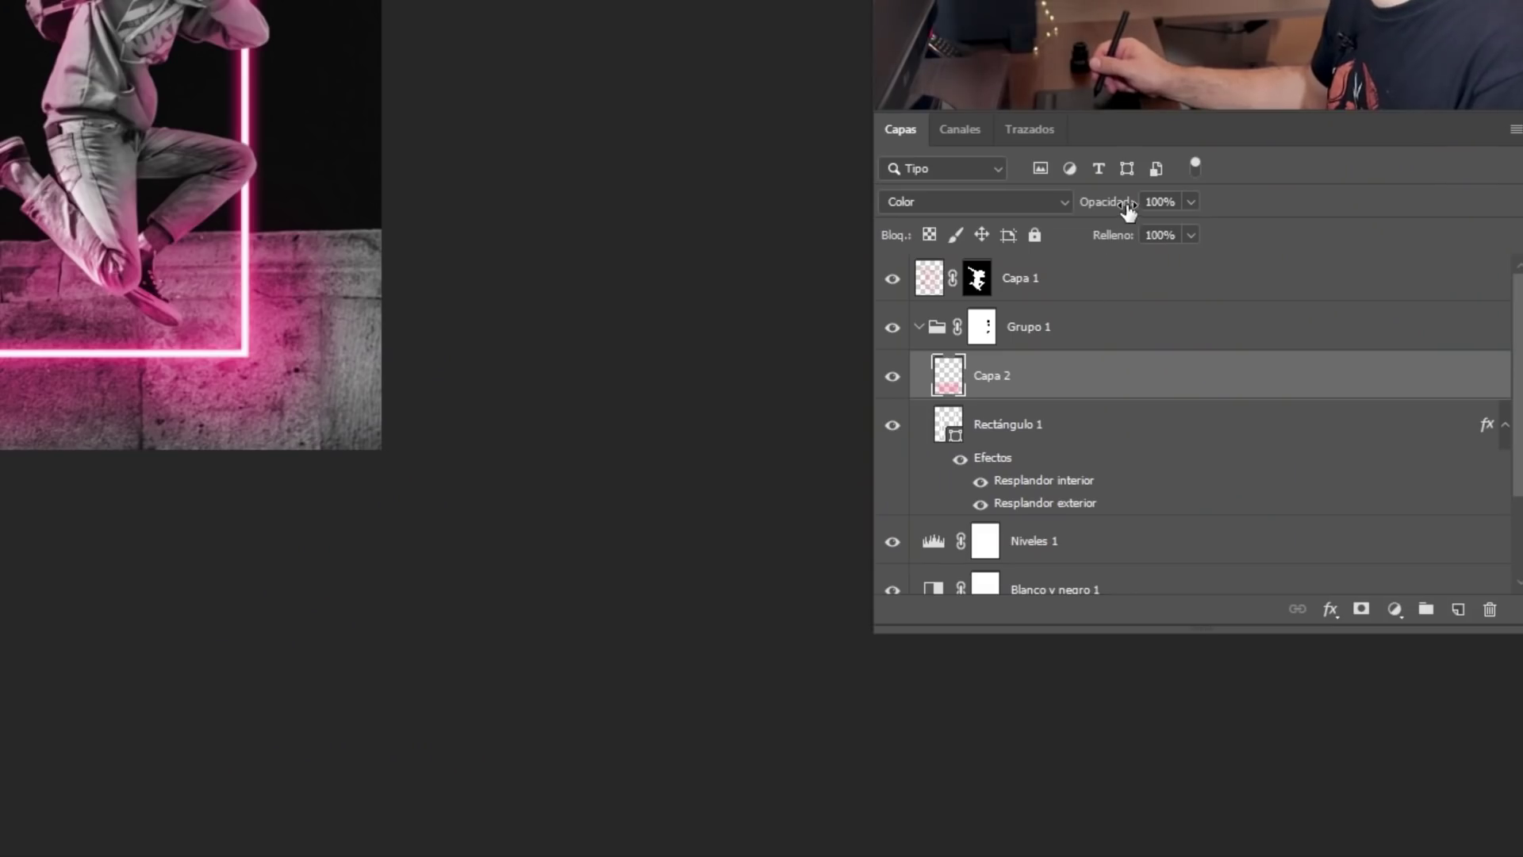
drag(1112, 208, 1078, 202)
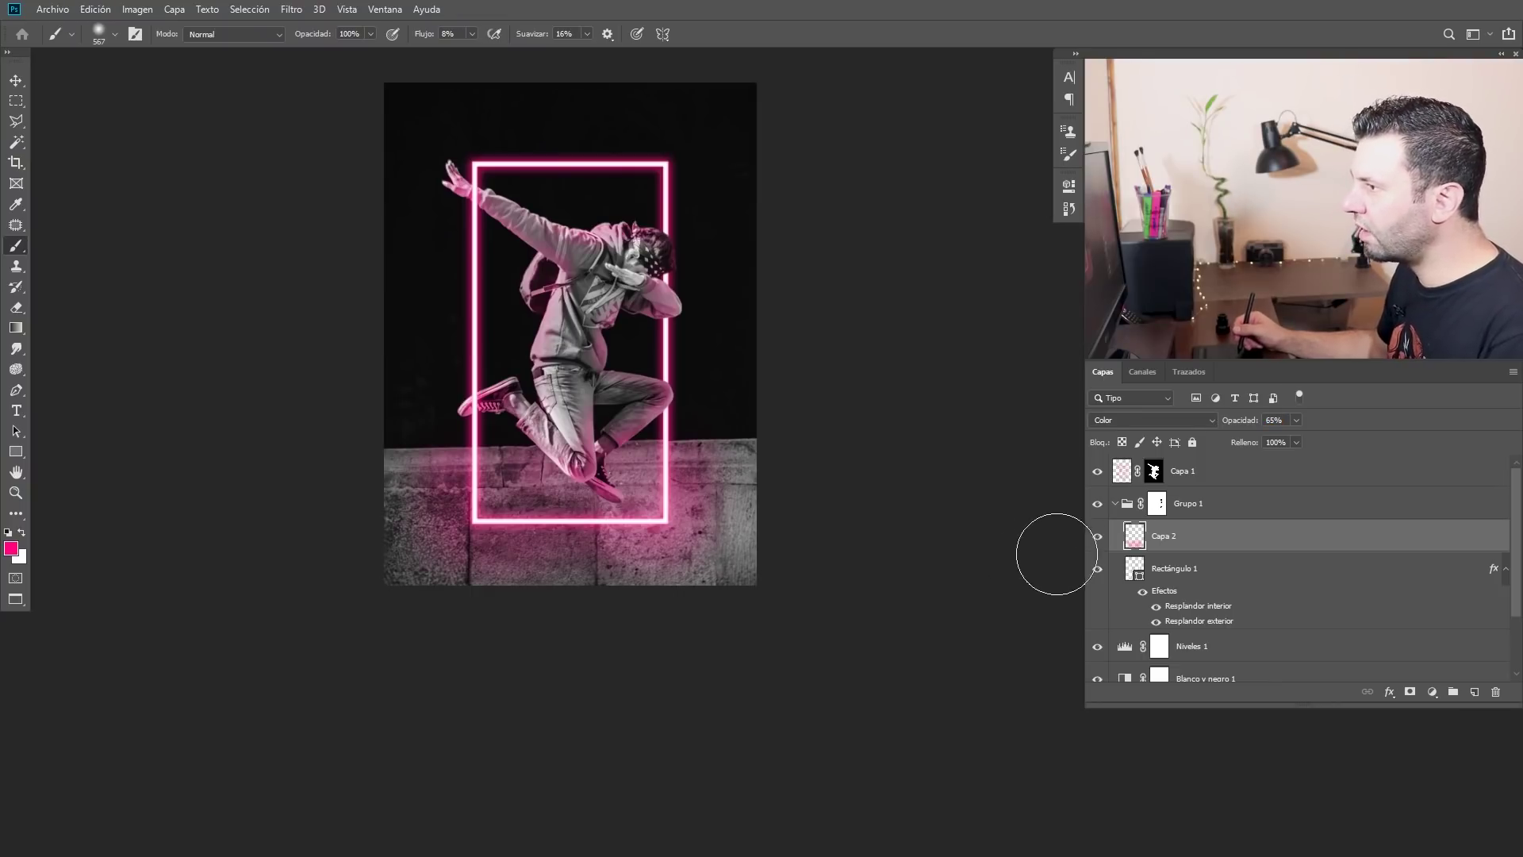
scroll(584, 439, up, 1)
drag(550, 299, 584, 439)
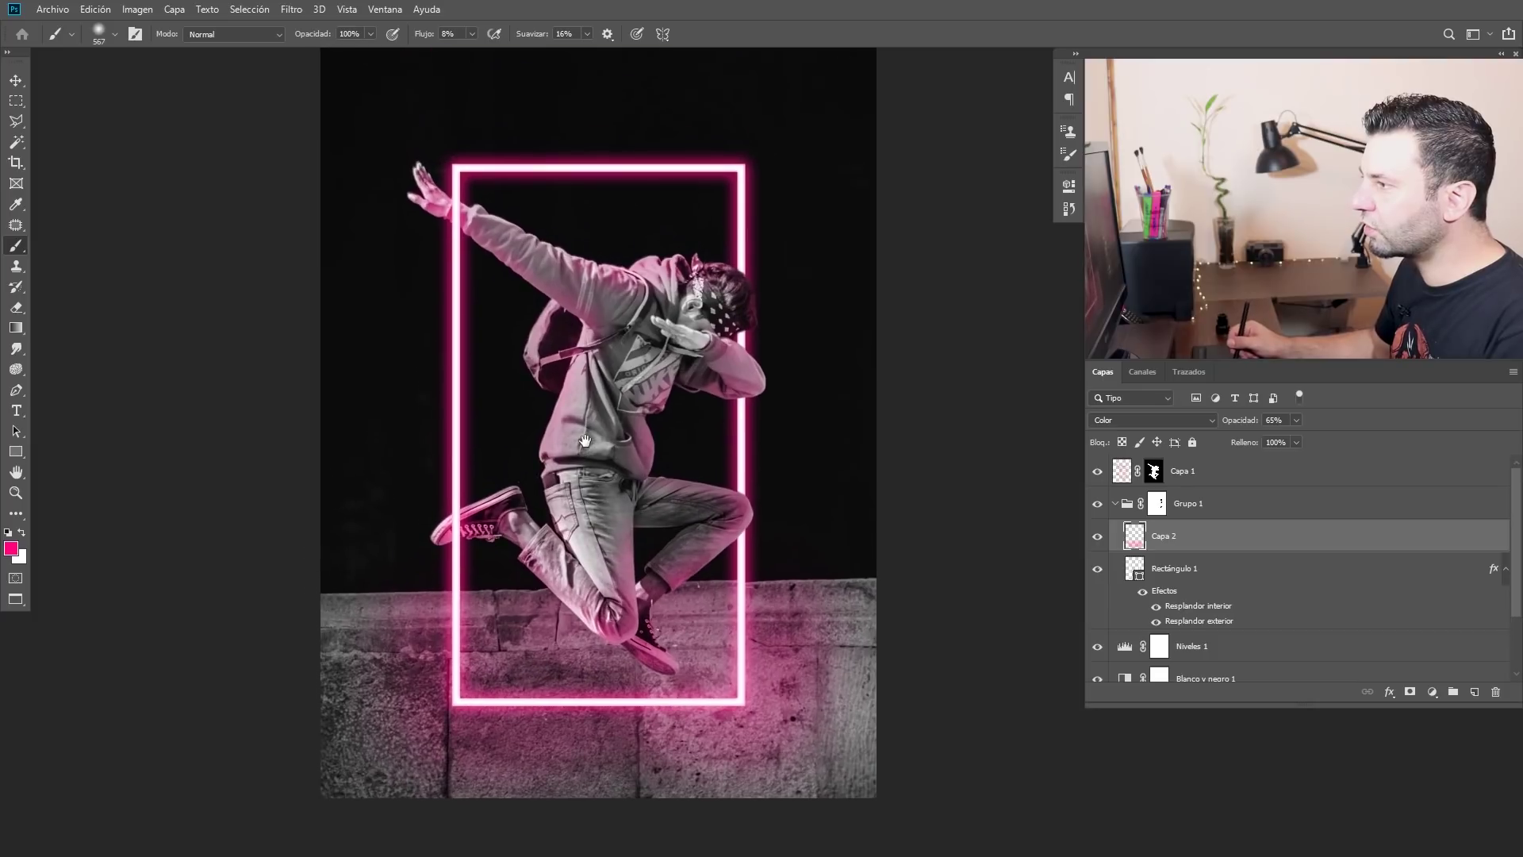
scroll(584, 439, down, 1)
click(1256, 475)
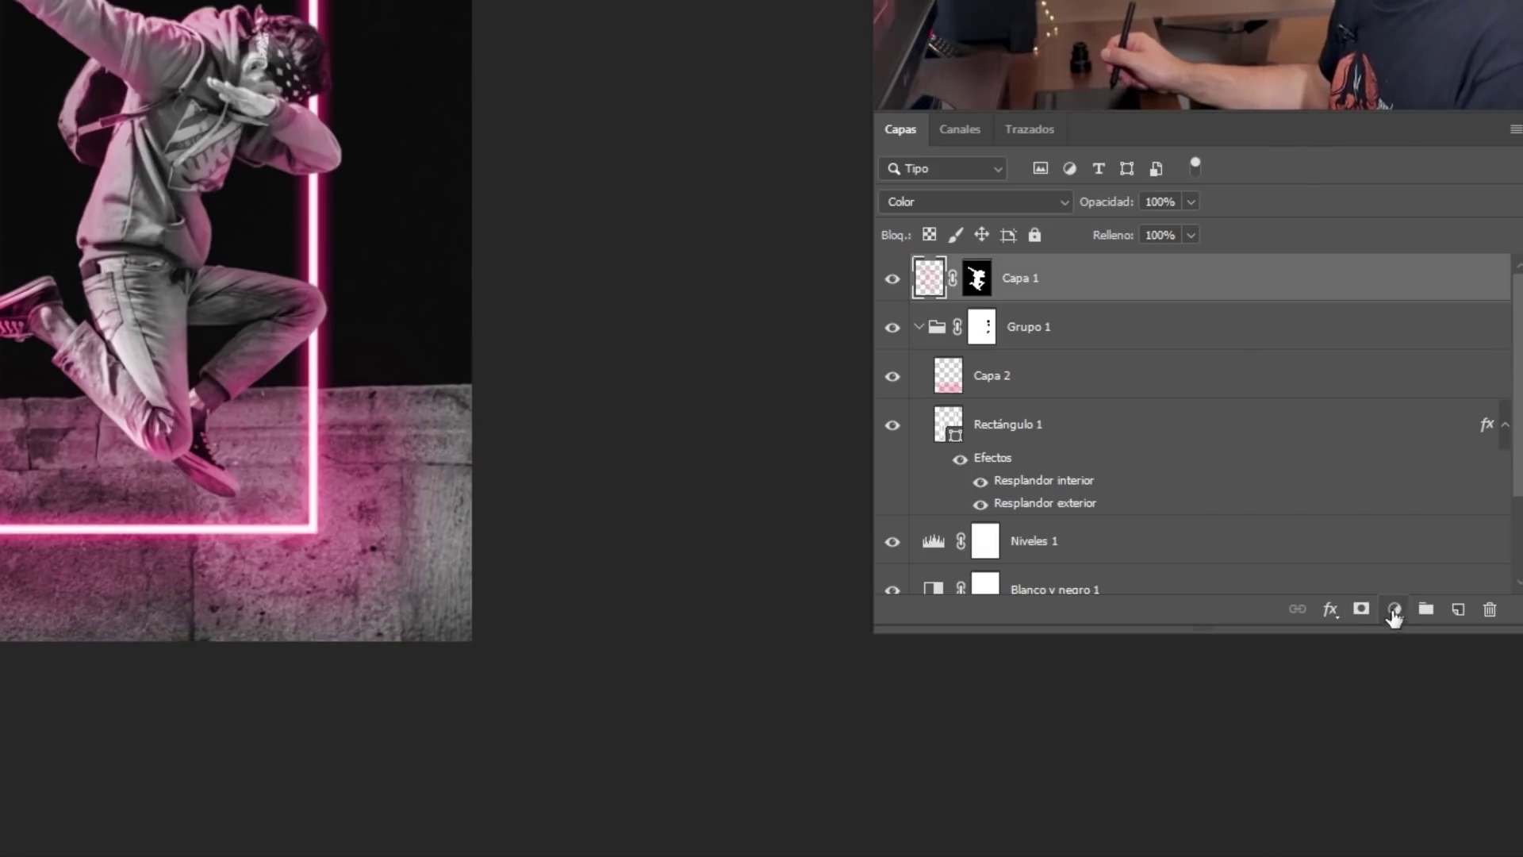
- Add a Hue/Saturation adjustment layer on top and set its Hue to +180
click(1398, 611)
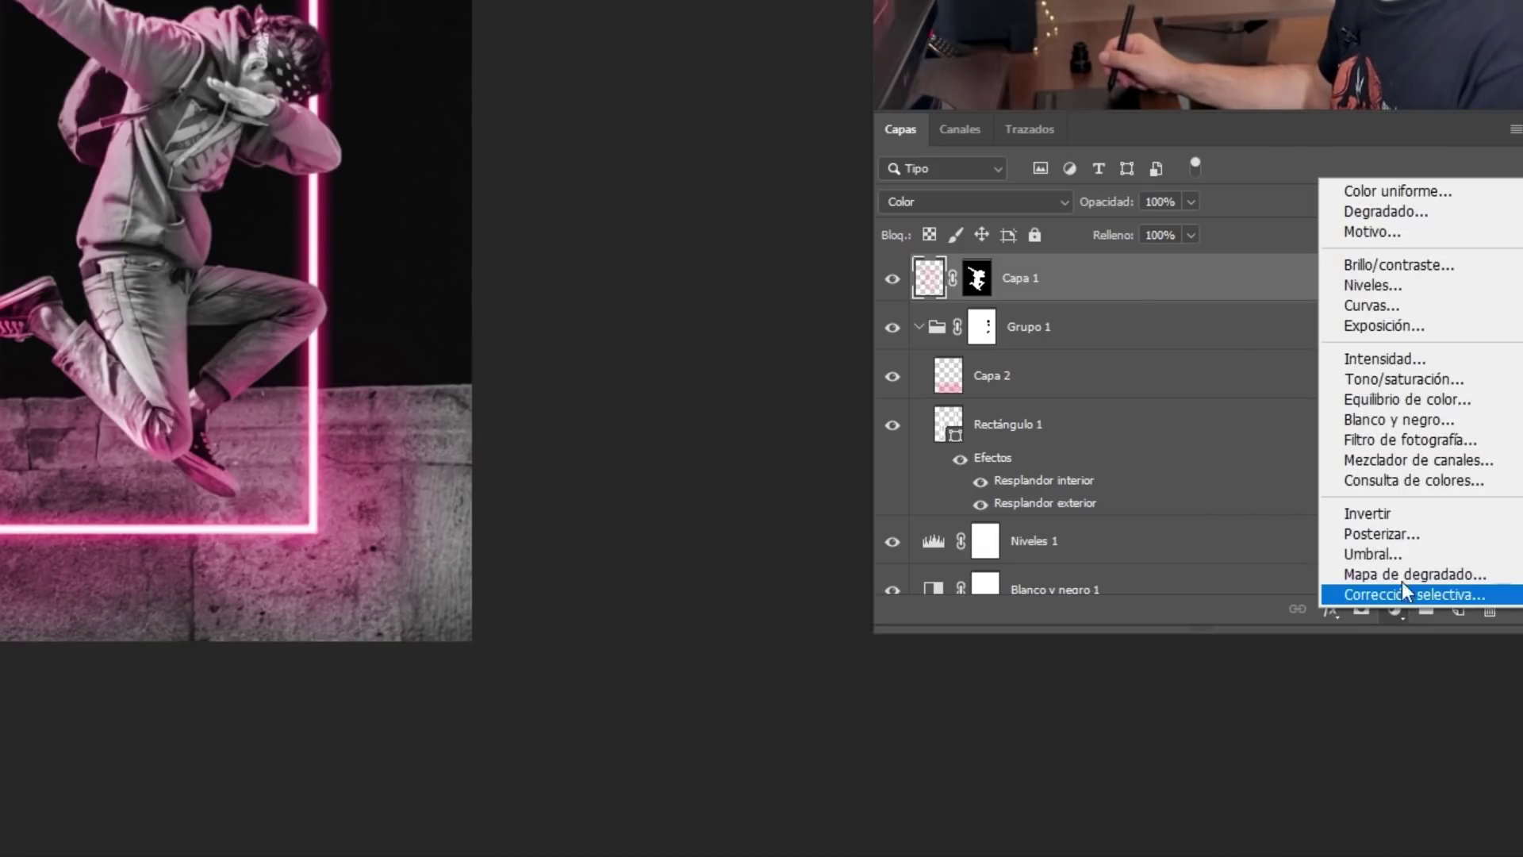
click(1403, 379)
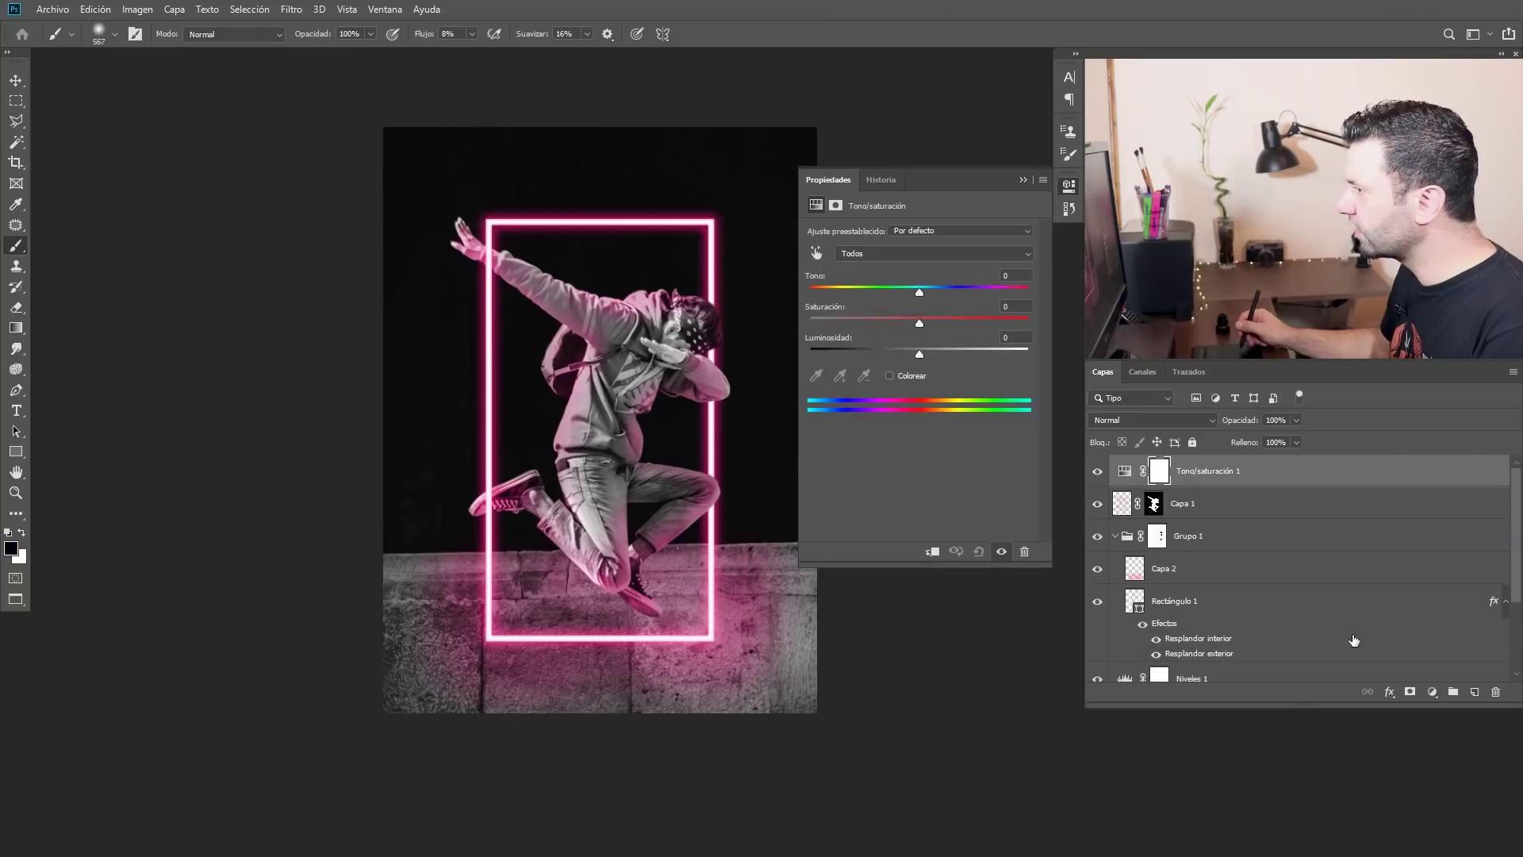
drag(689, 410, 605, 422)
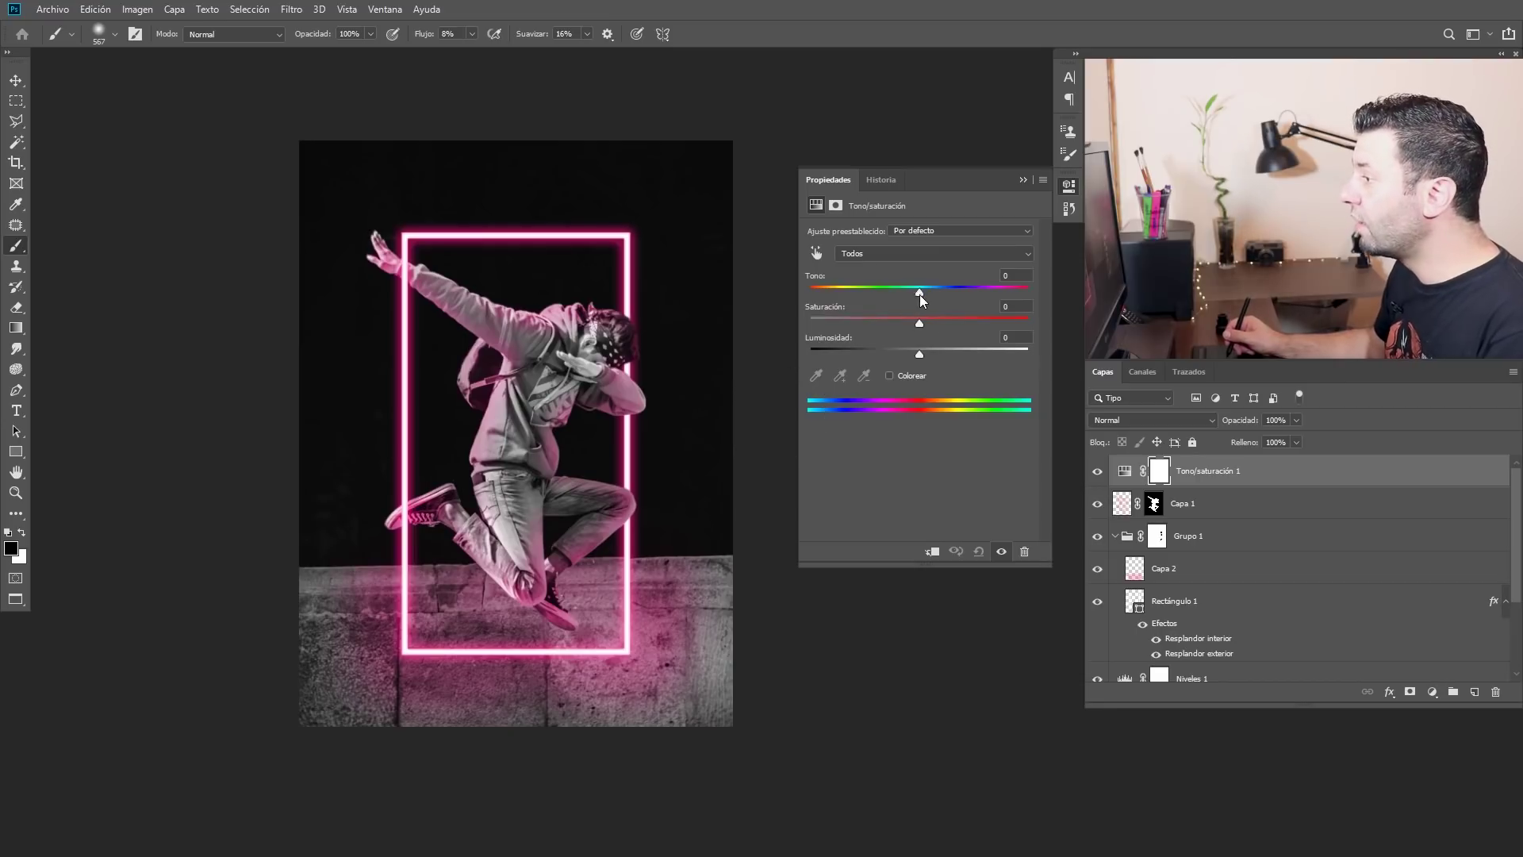
mouse_move(919, 295)
mouse_down()
mouse_move(863, 280)
mouse_move(996, 286)
mouse_up()
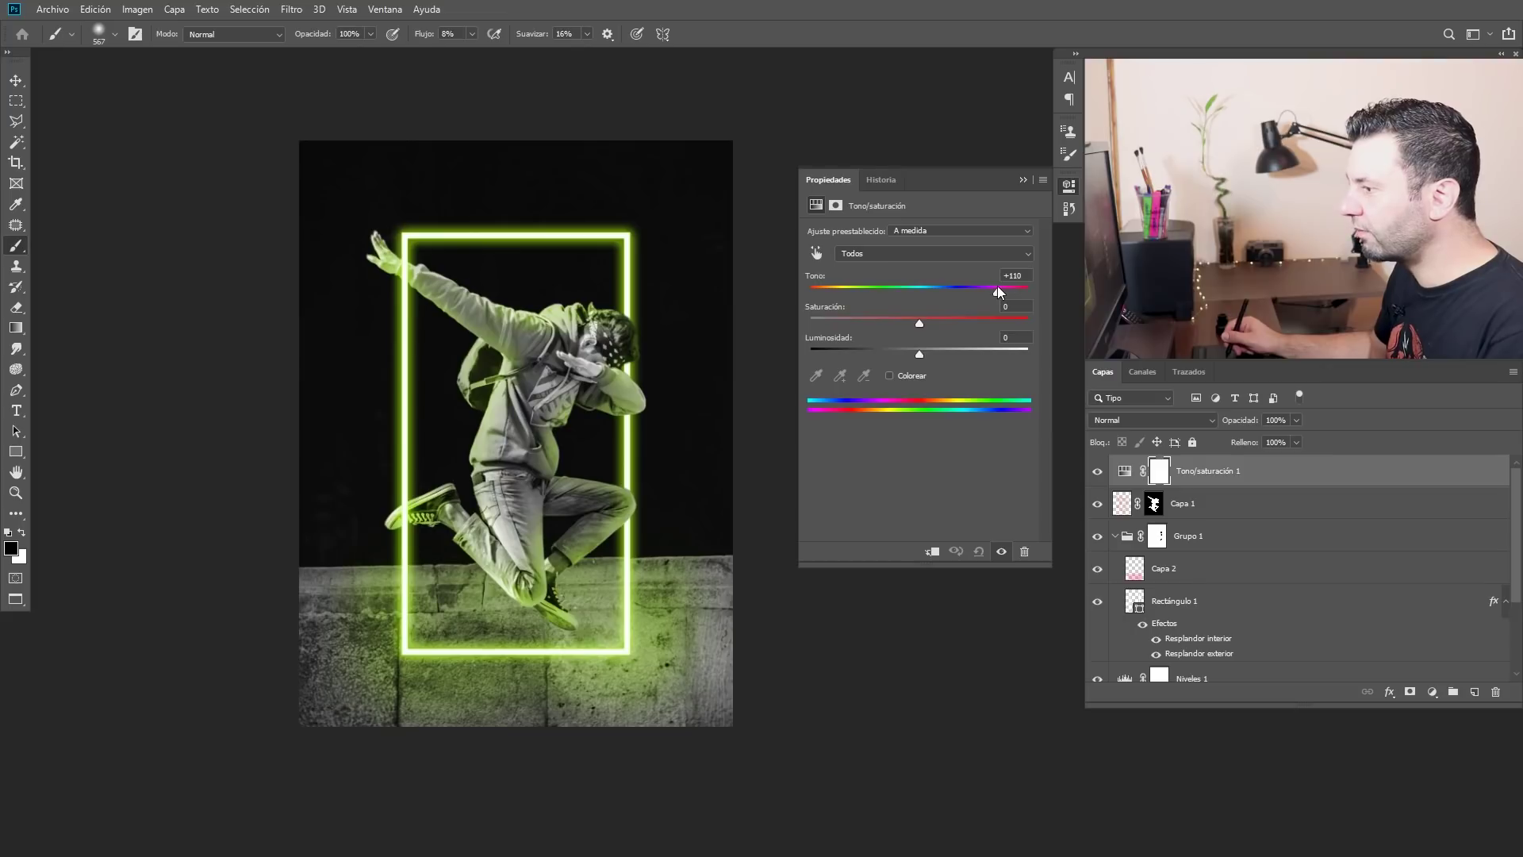
drag(997, 285, 1028, 293)
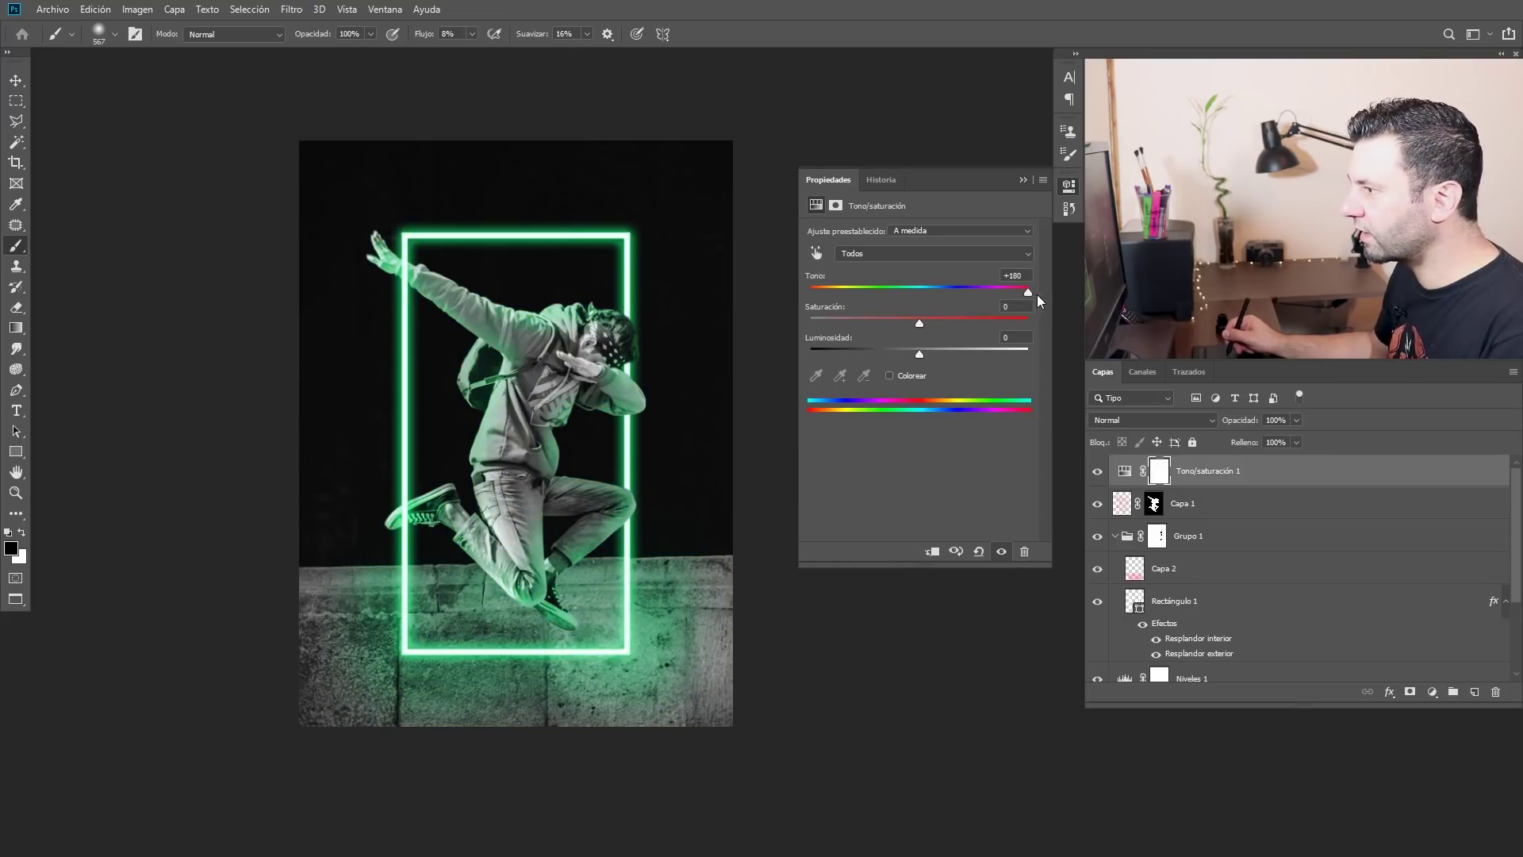
click(1069, 185)
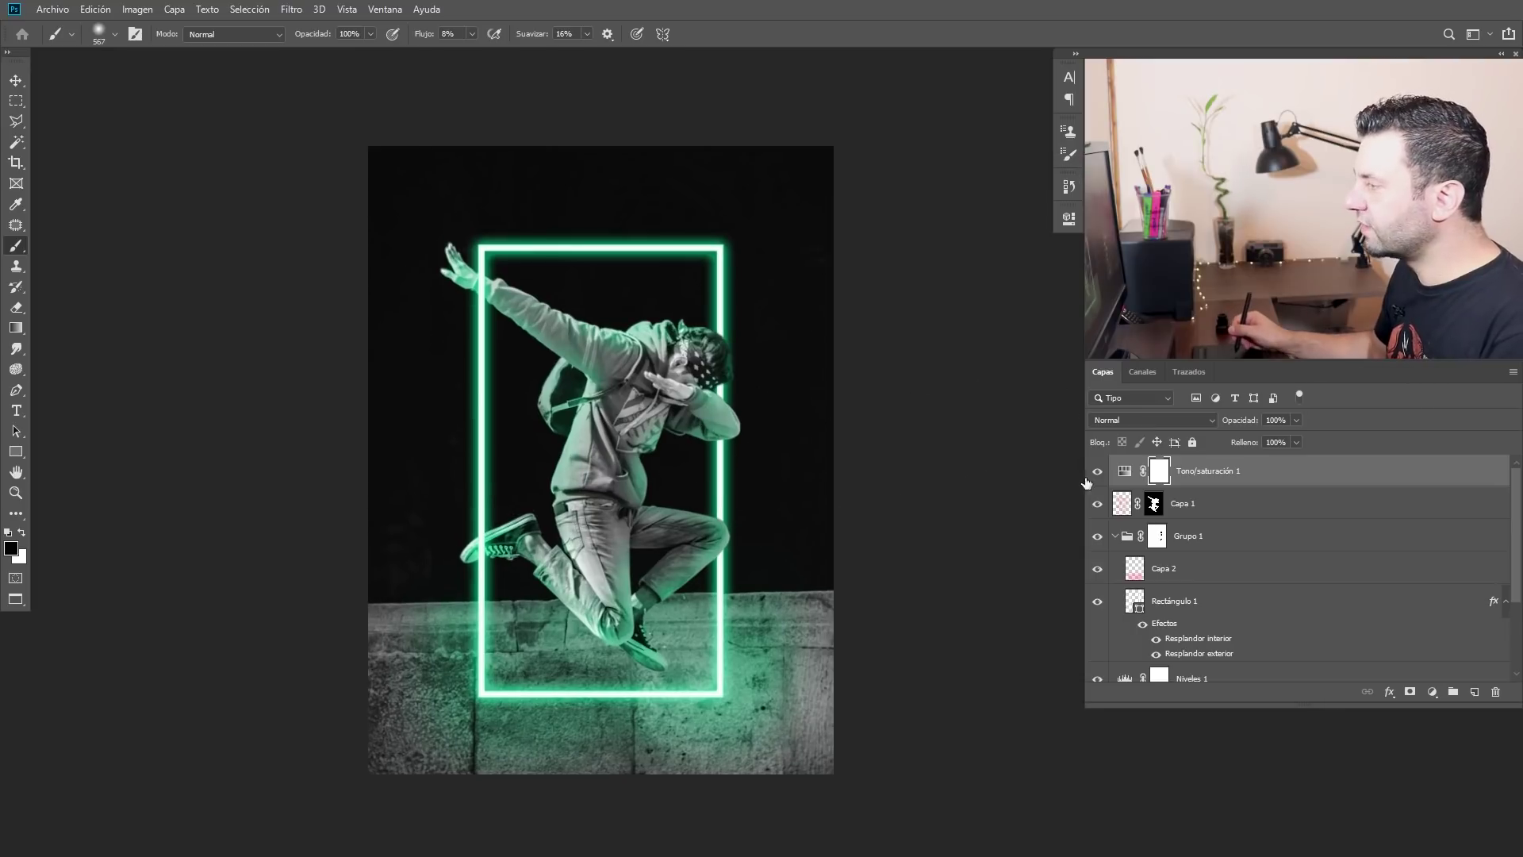